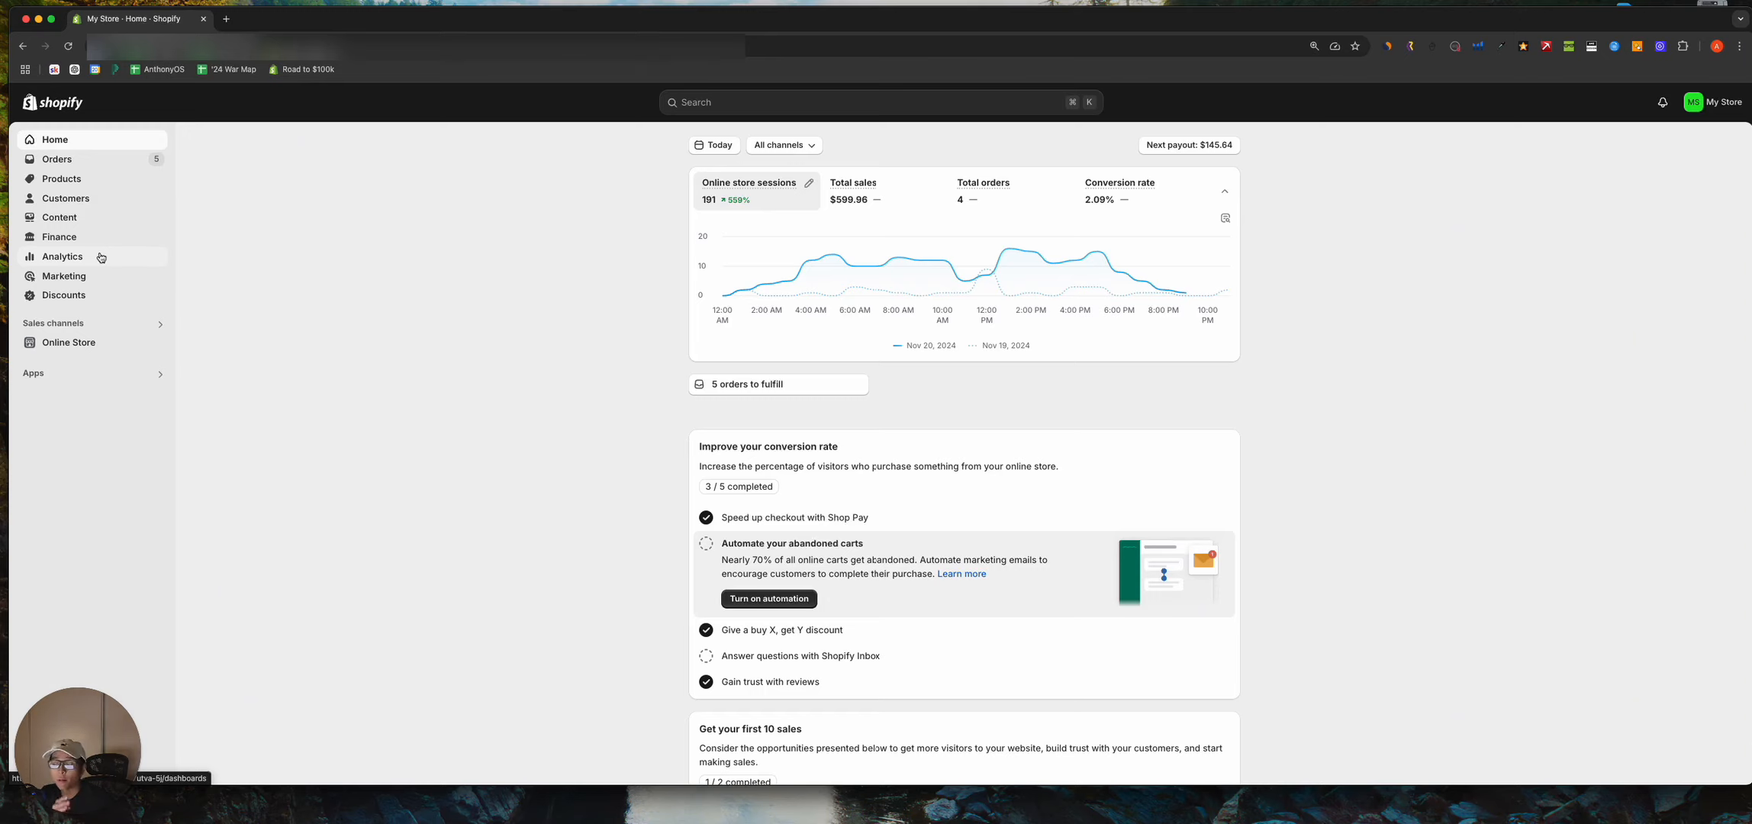
Open the store's analytics and set the reporting period to the last 90 days
click(100, 257)
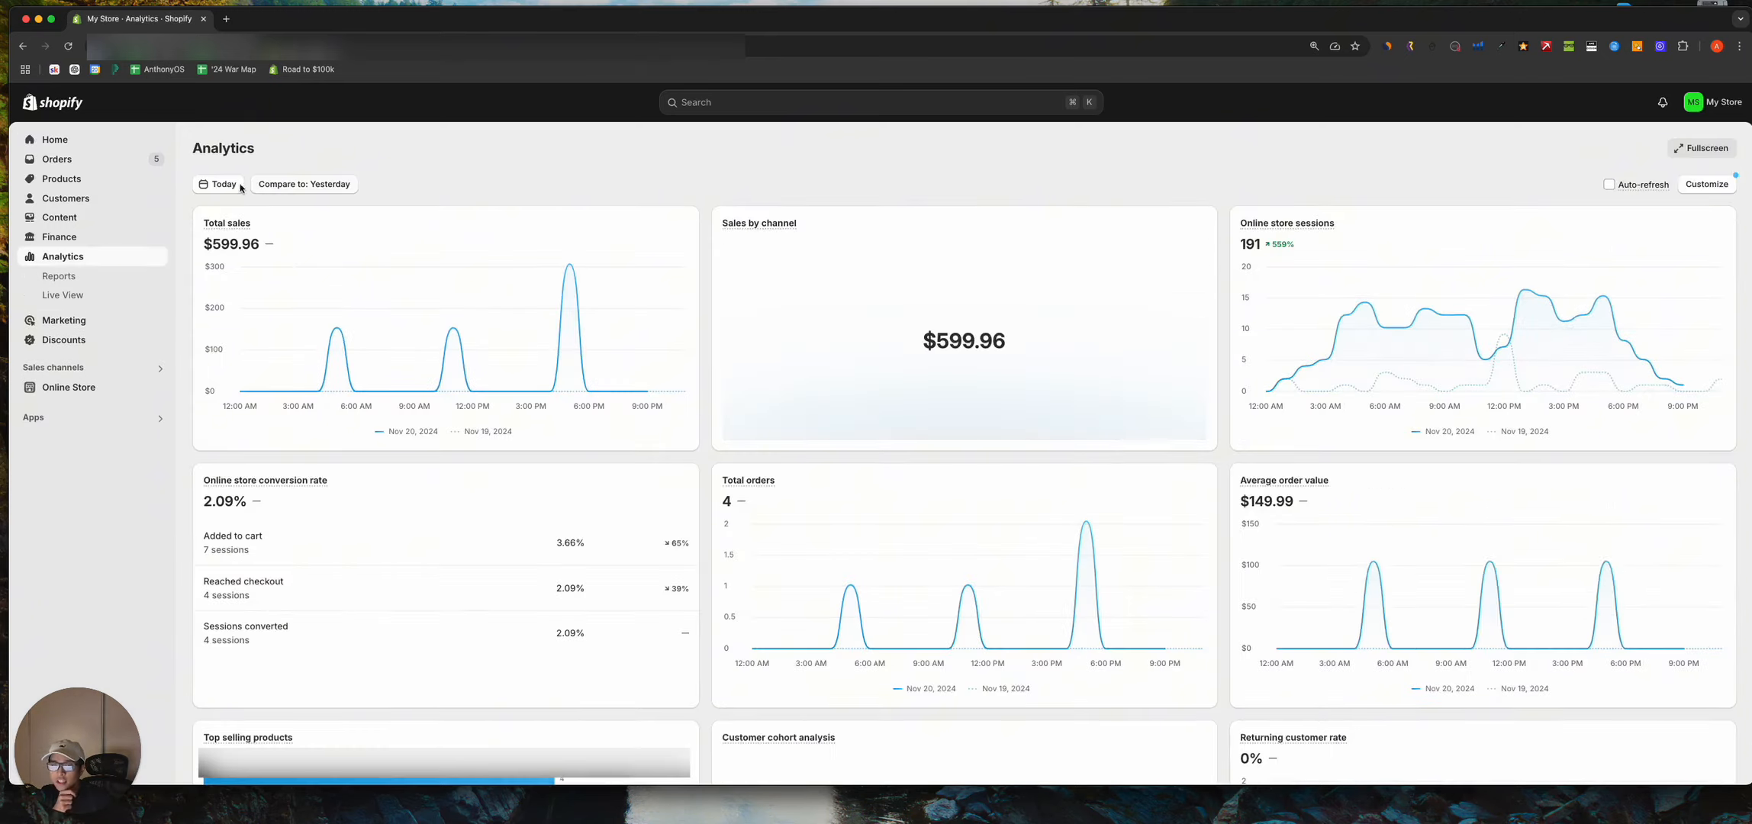
click(232, 185)
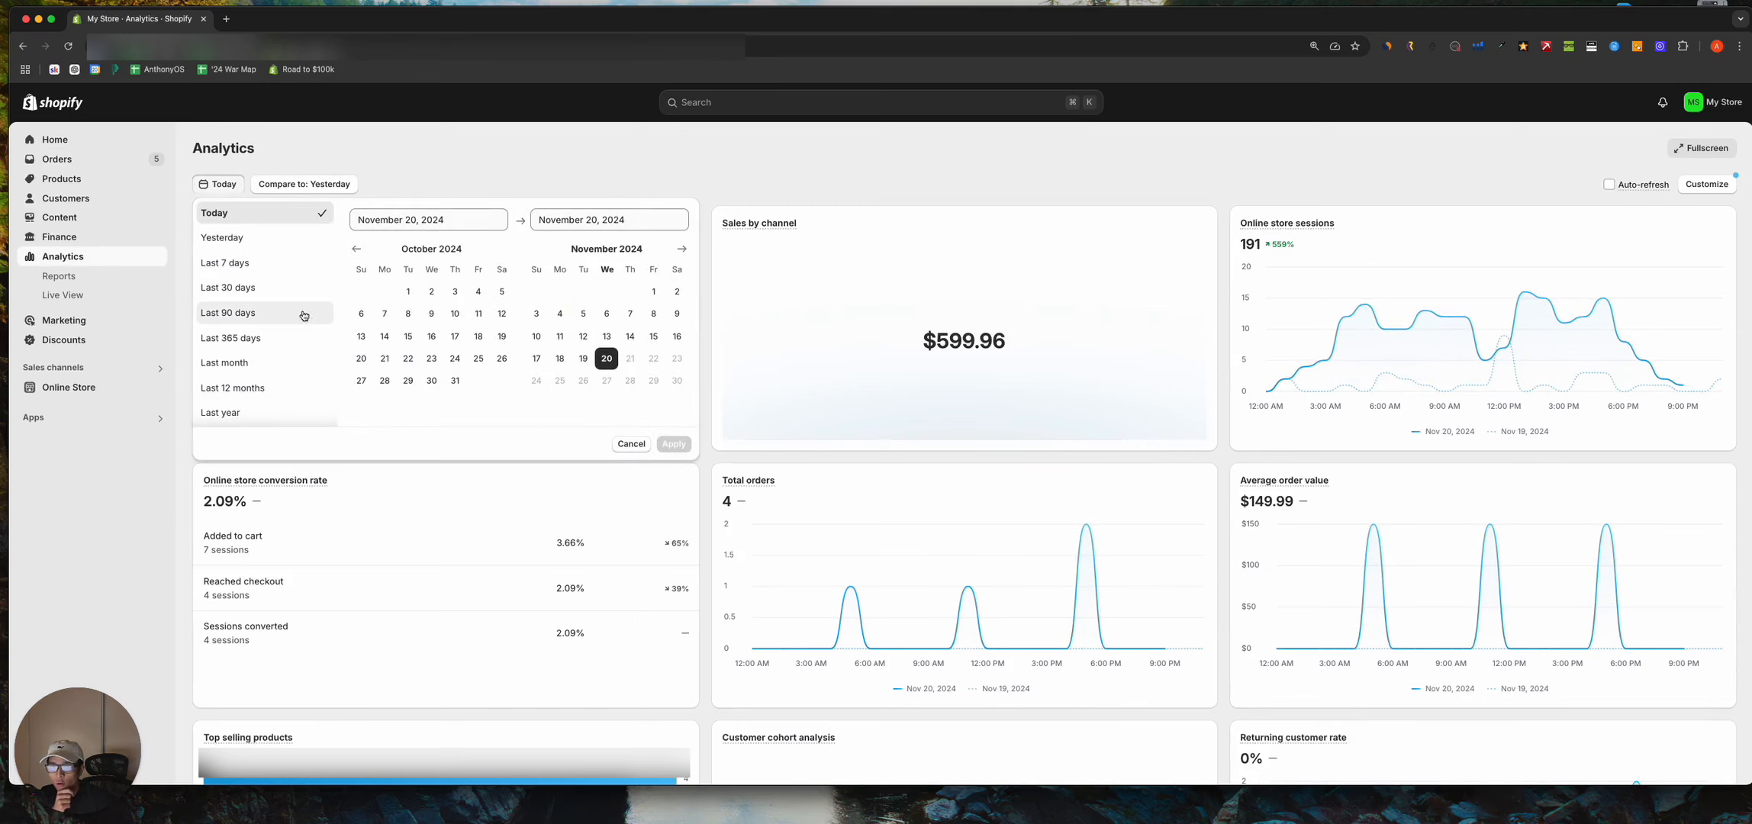
click(276, 315)
click(675, 444)
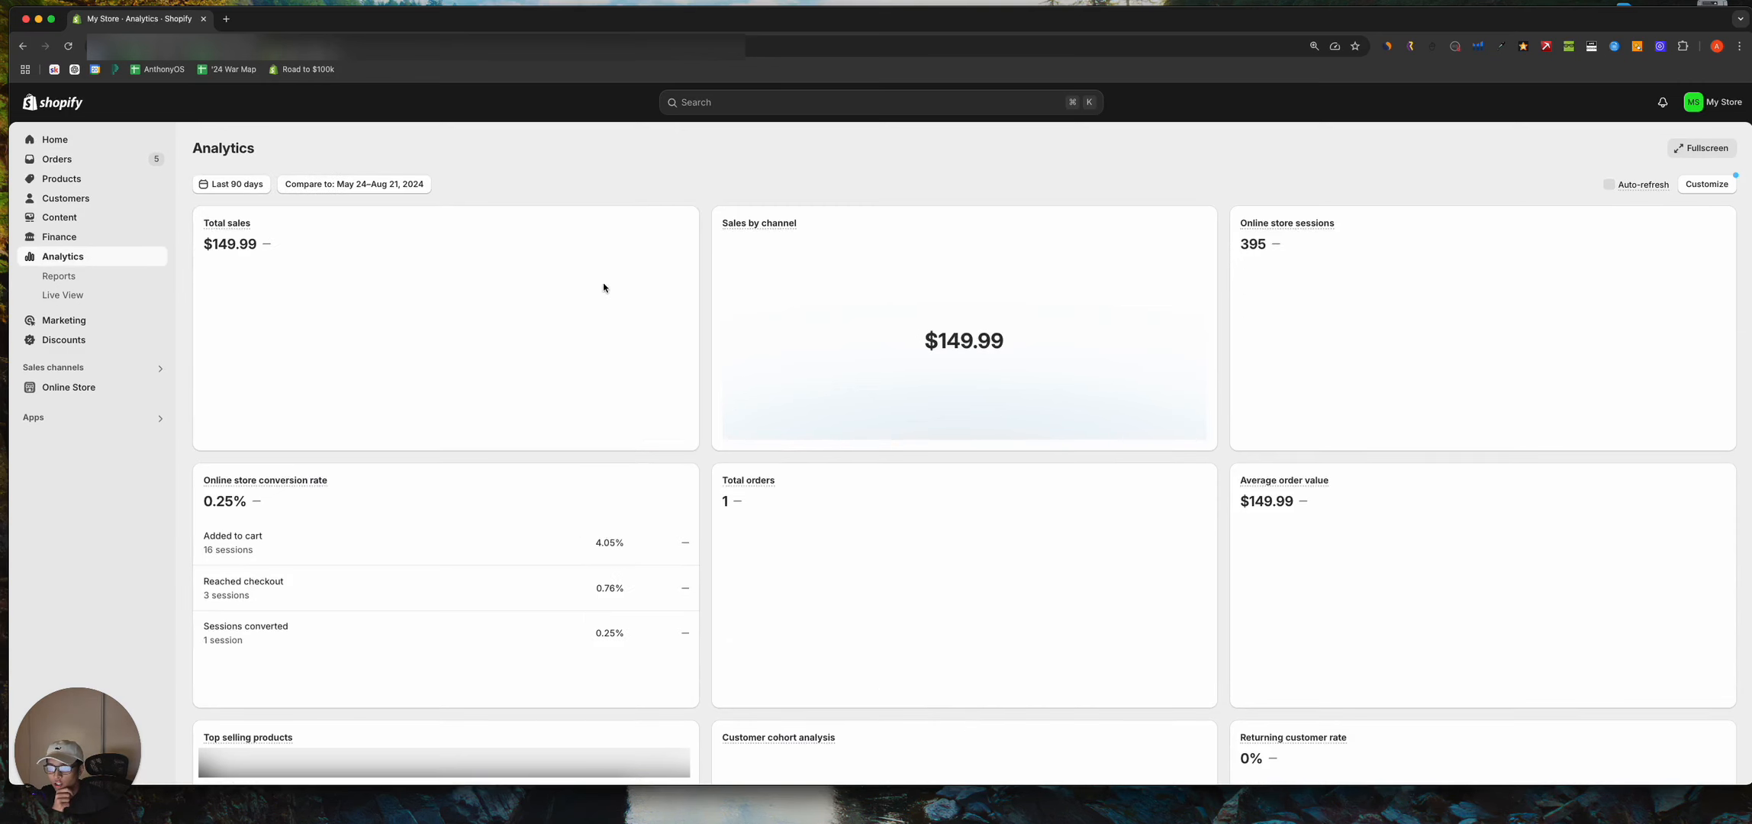
Set the analytics reporting period to the last 7 days
click(245, 184)
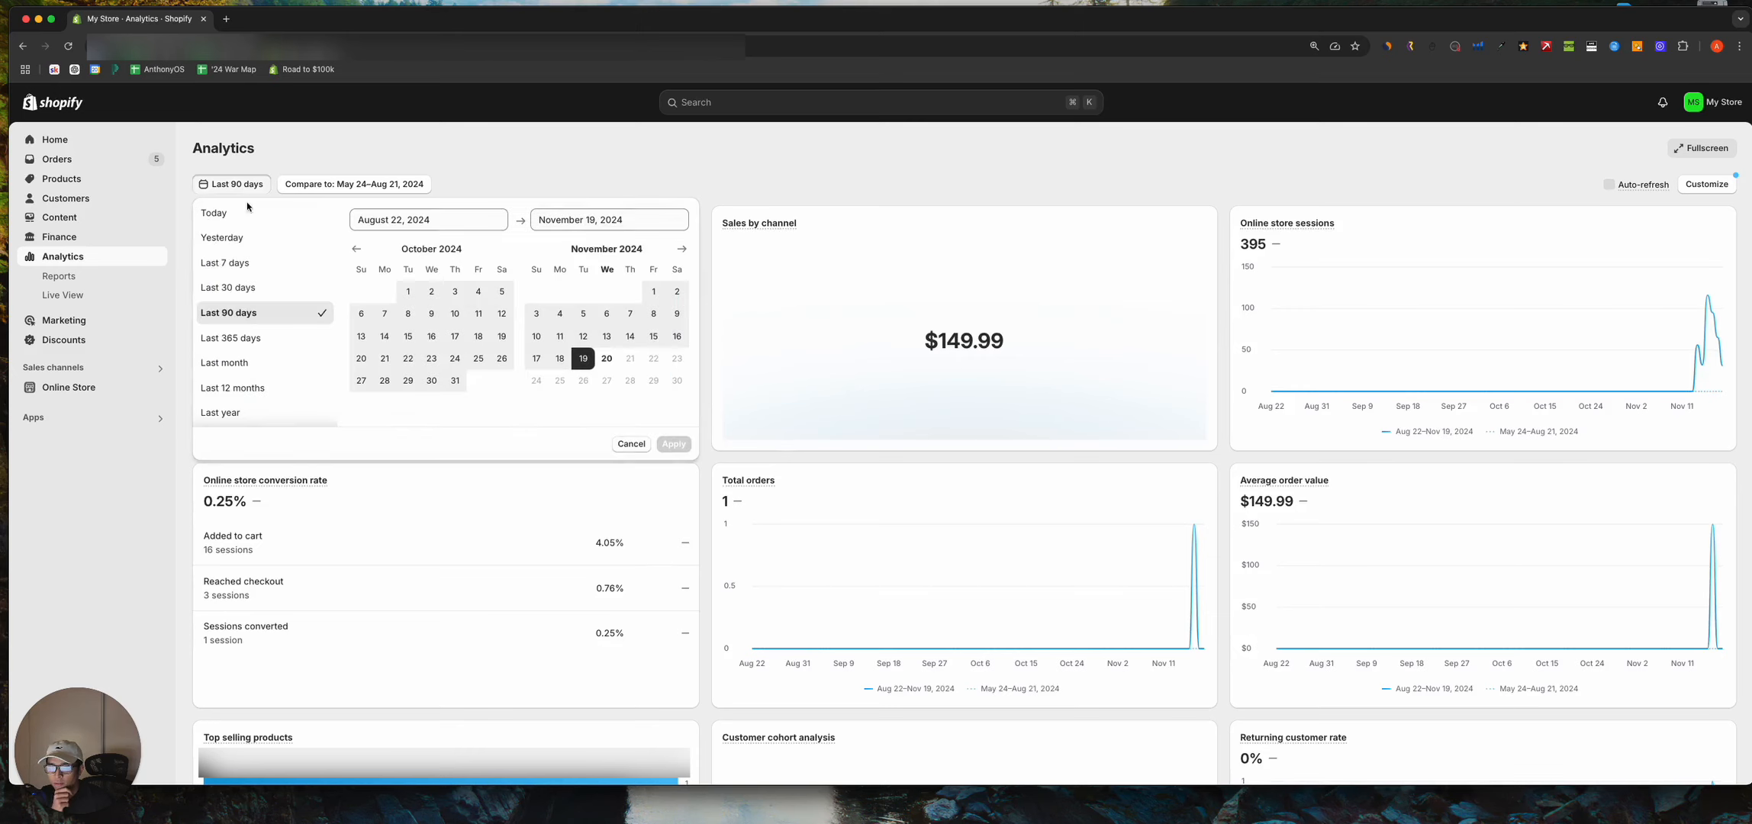
click(253, 267)
click(673, 444)
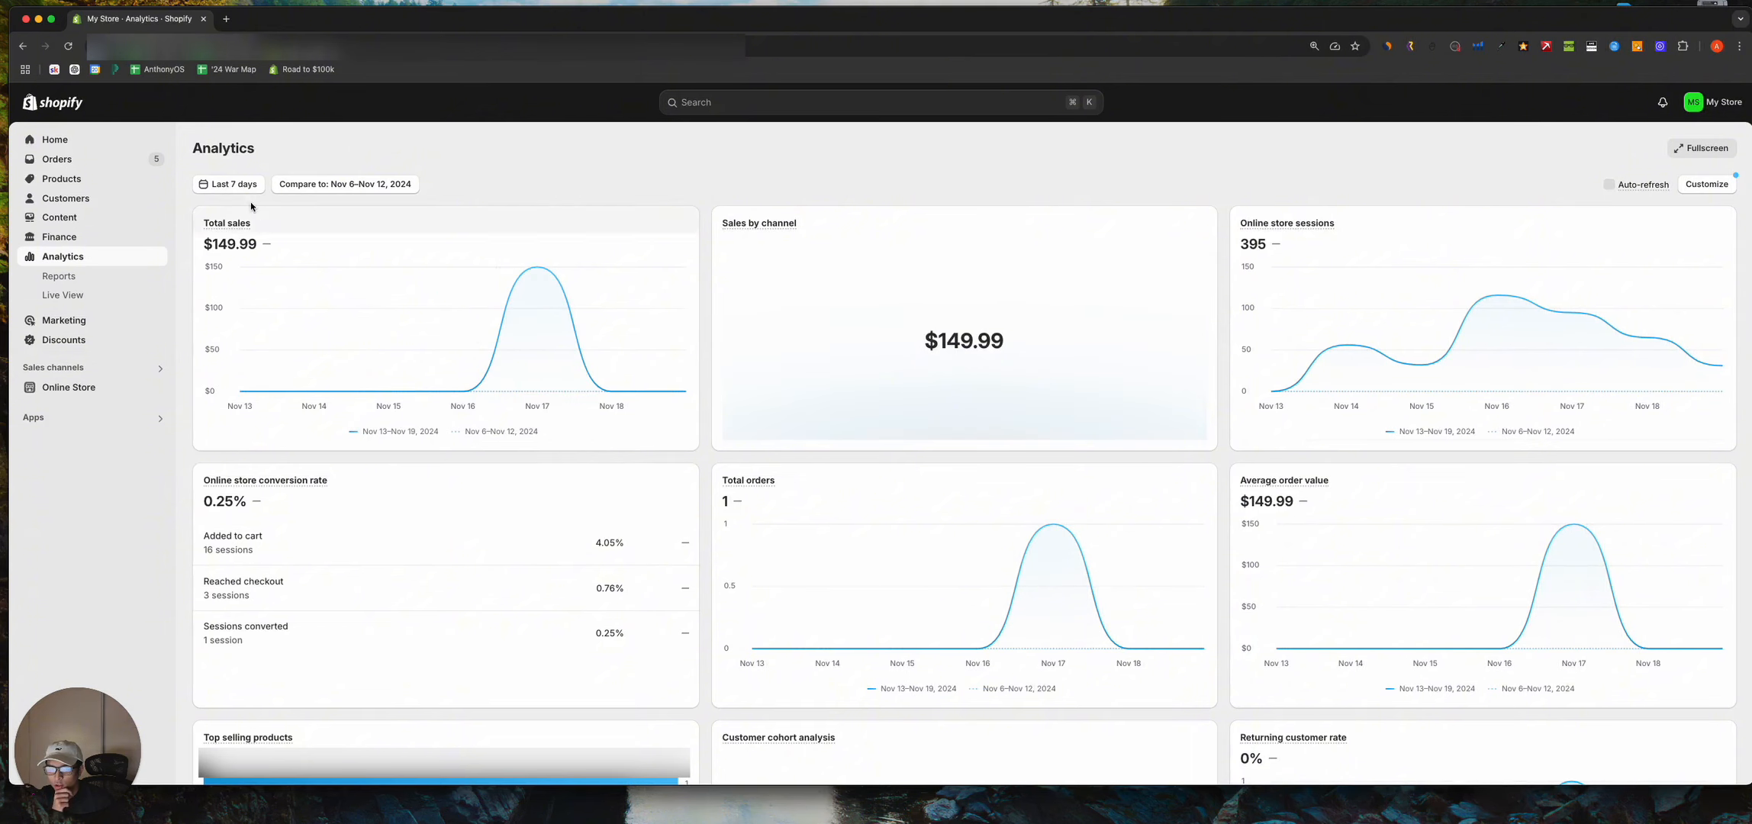
Extend the analytics date range to cover November 13 to November 20, 2024
click(229, 184)
click(606, 357)
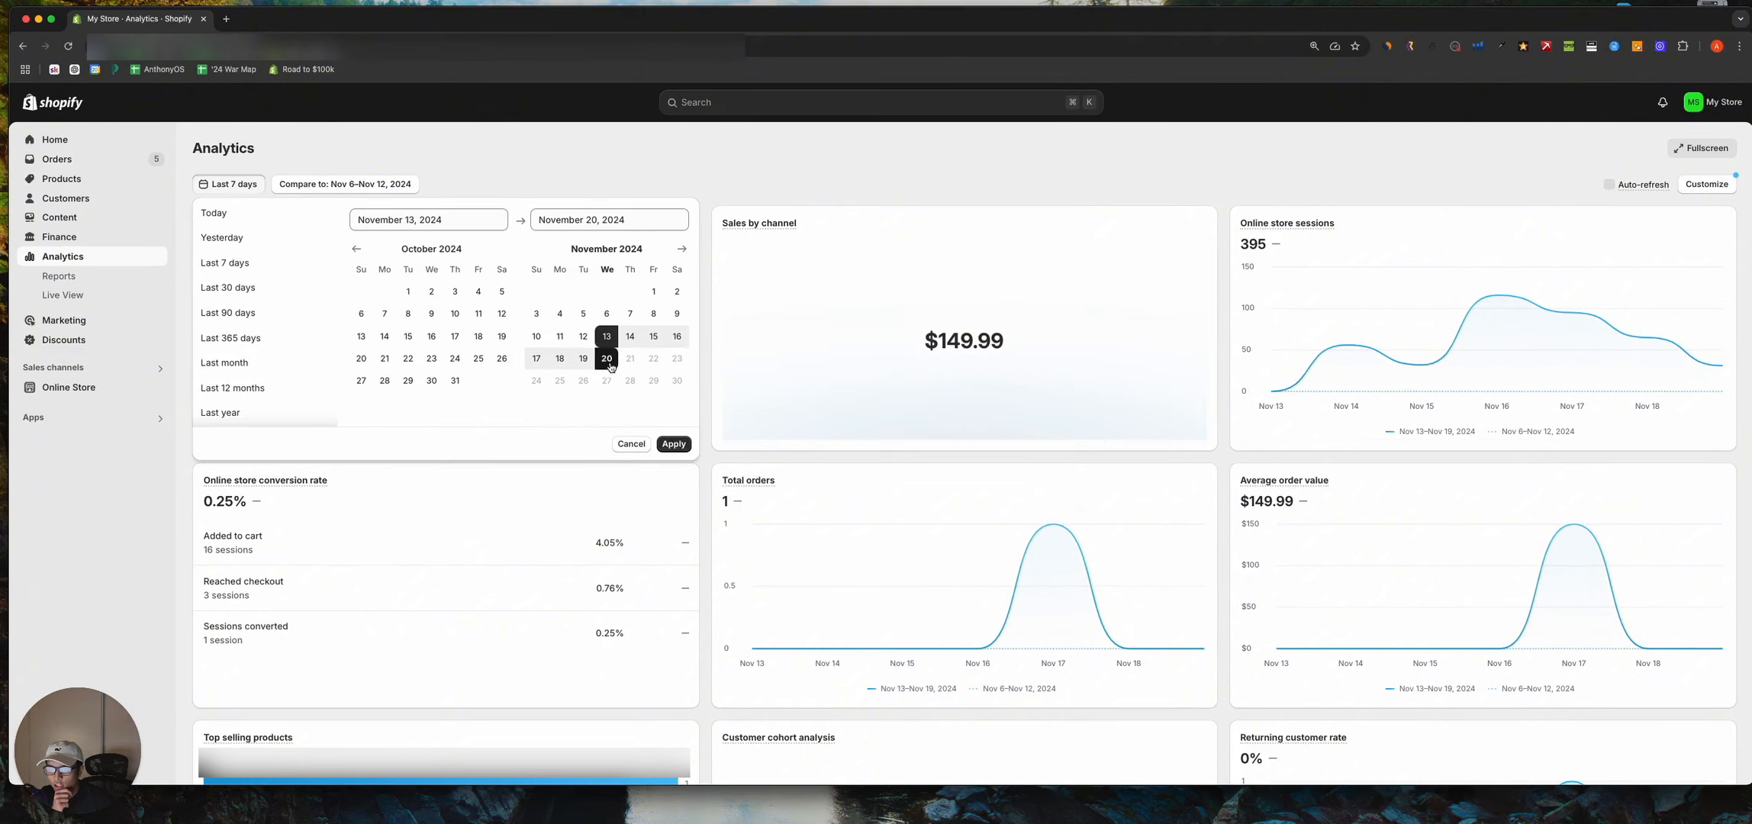
click(673, 444)
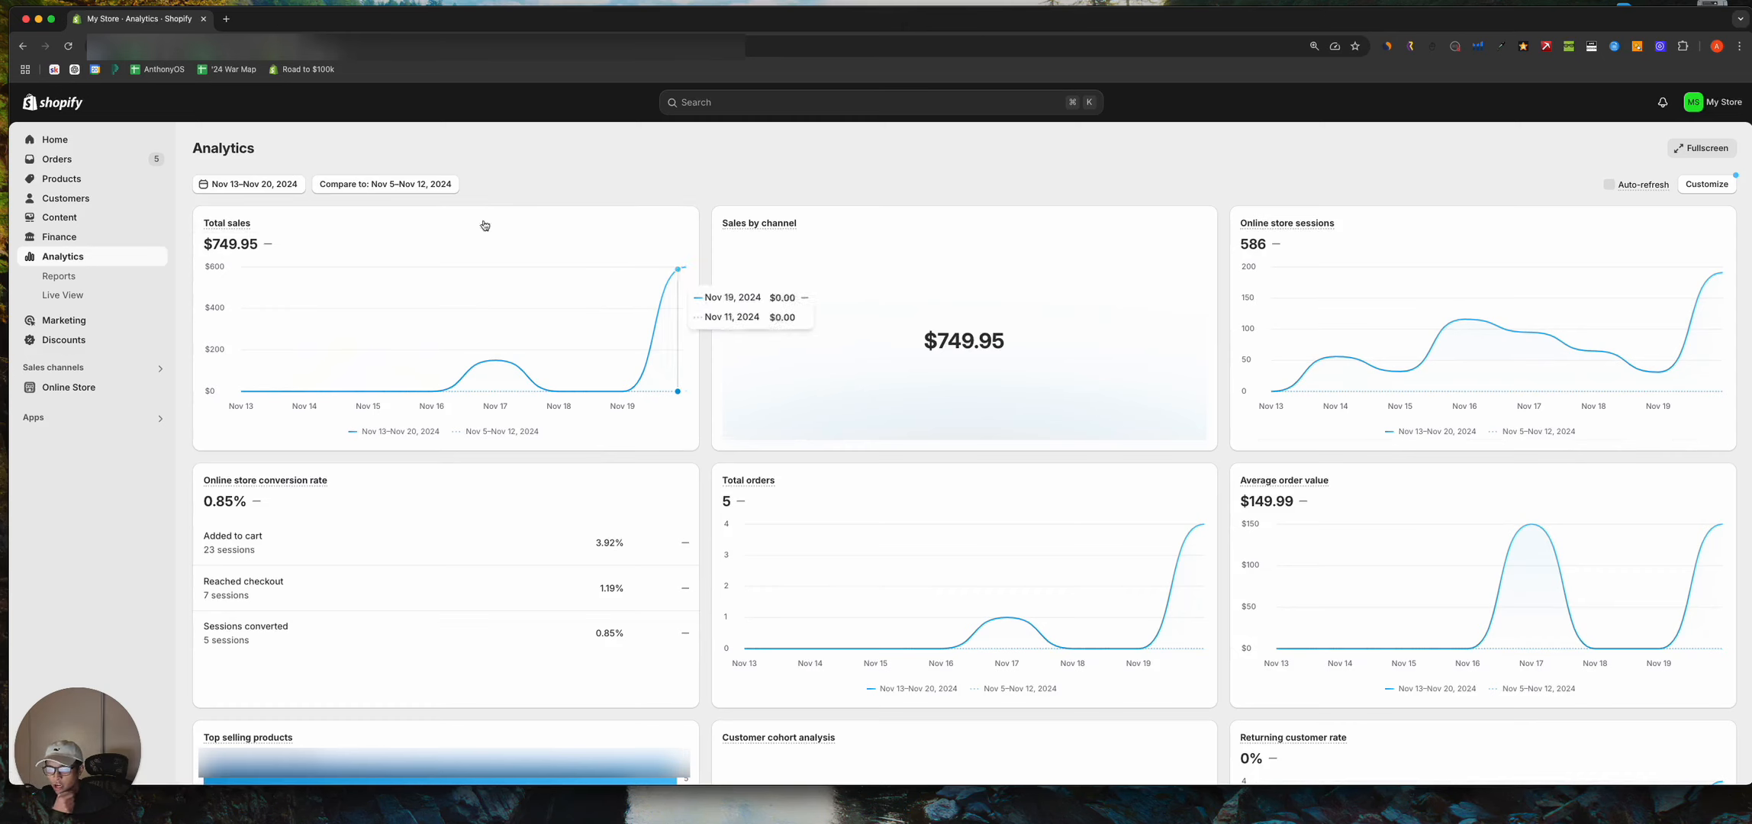
Set the analytics reporting period to today, November 20, 2024
click(201, 184)
click(224, 219)
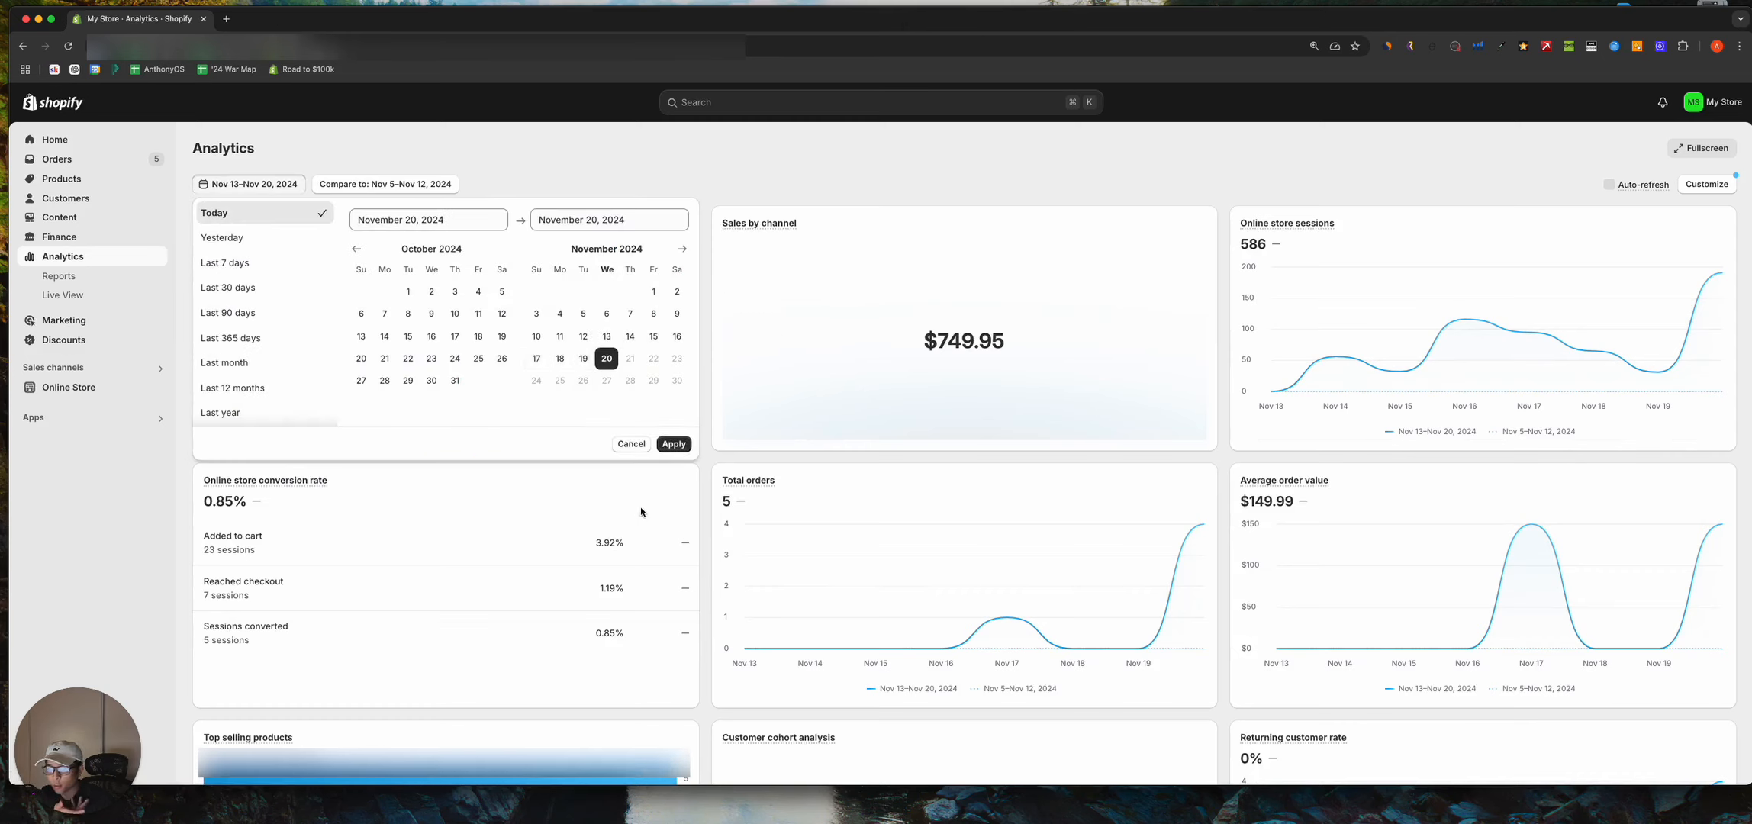
click(672, 443)
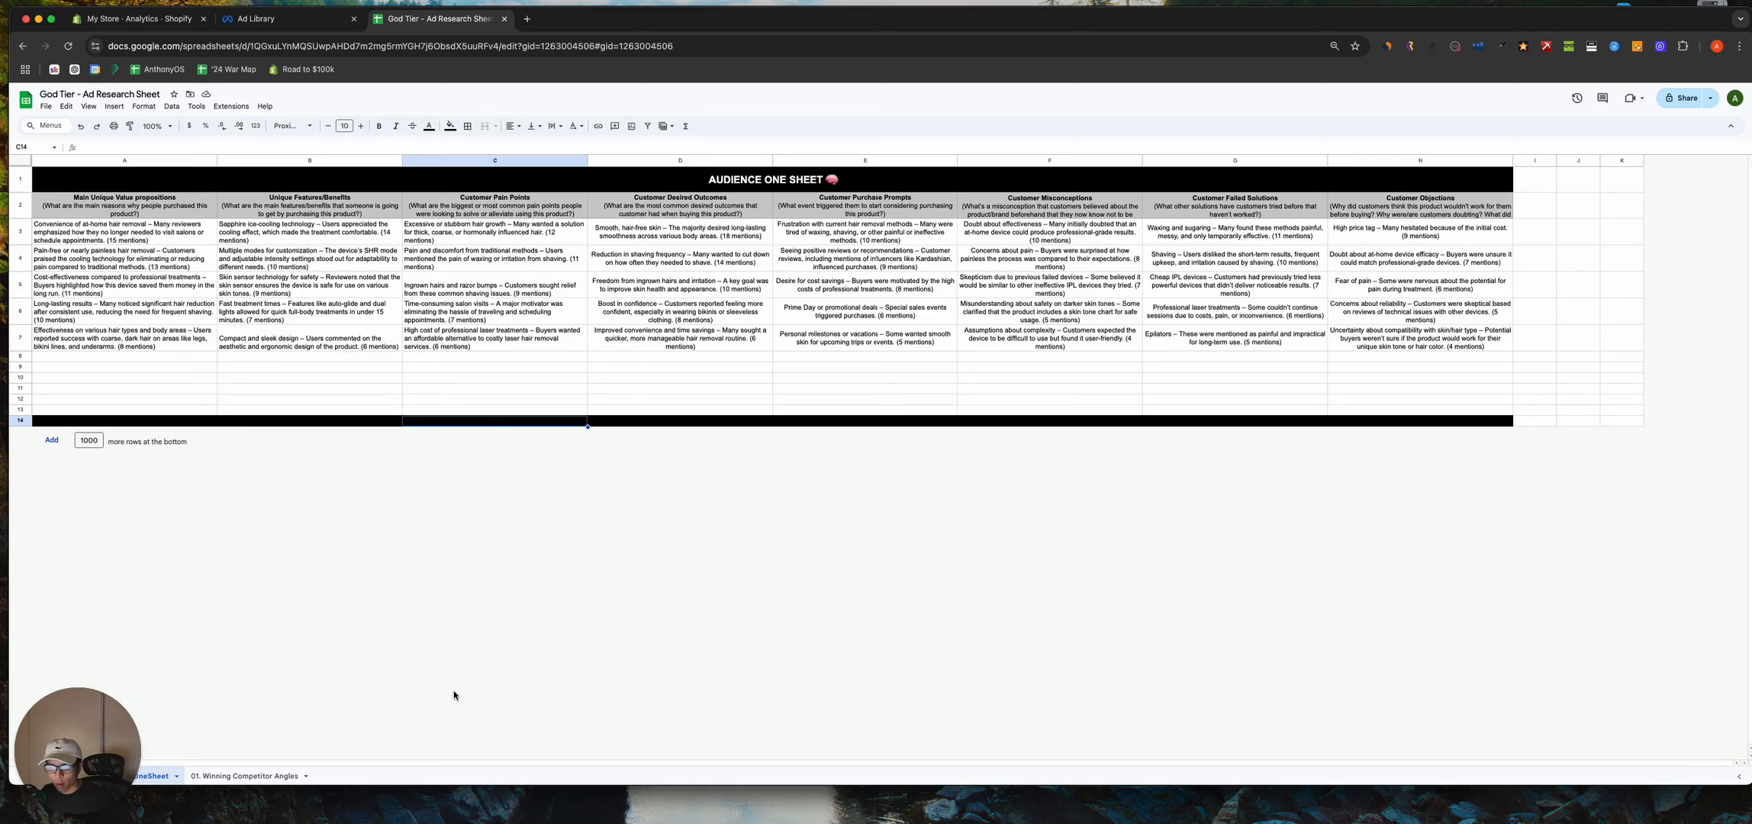
Review the winning competitor ad links, angles and content styles on the 01. Winning Competitor Angles sheet of the ad research spreadsheet
click(237, 776)
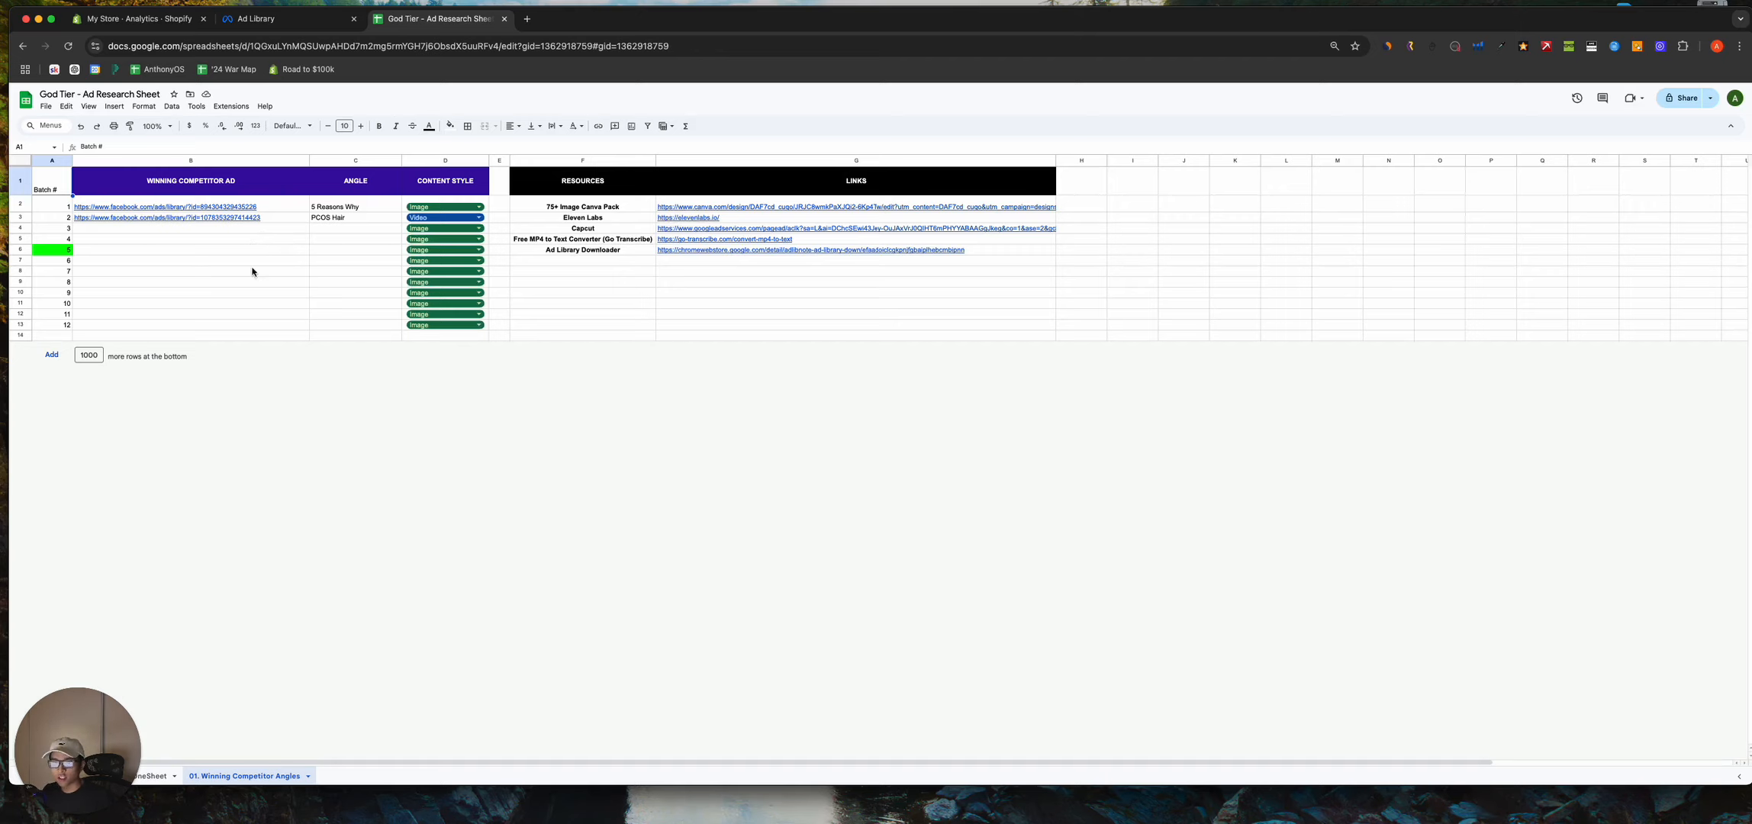
mouse_move(297, 207)
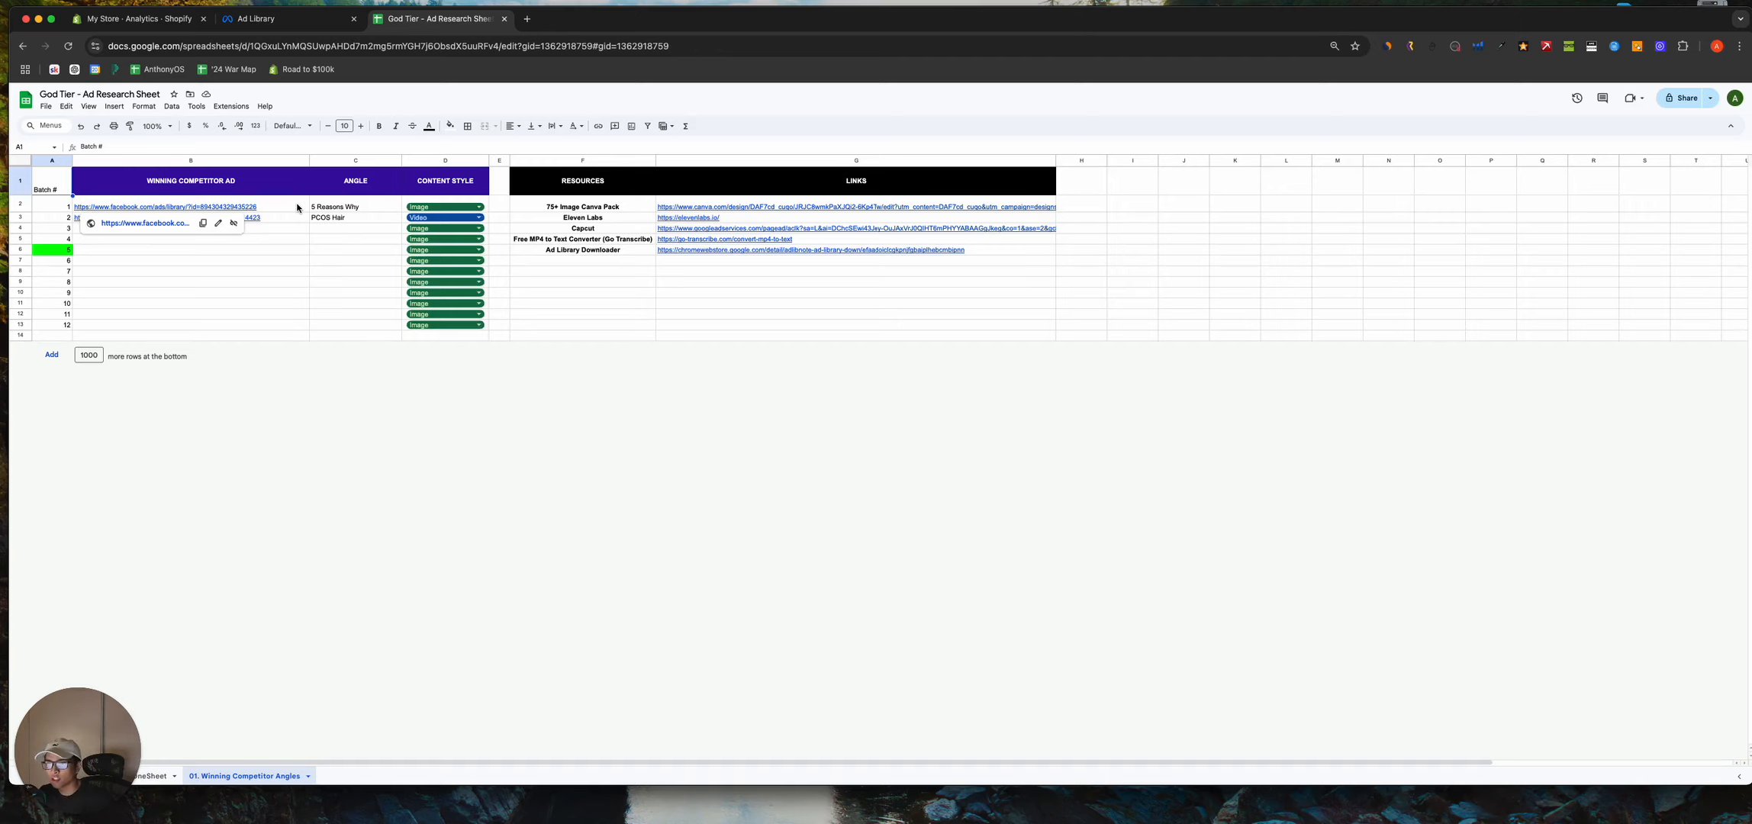
mouse_move(790, 202)
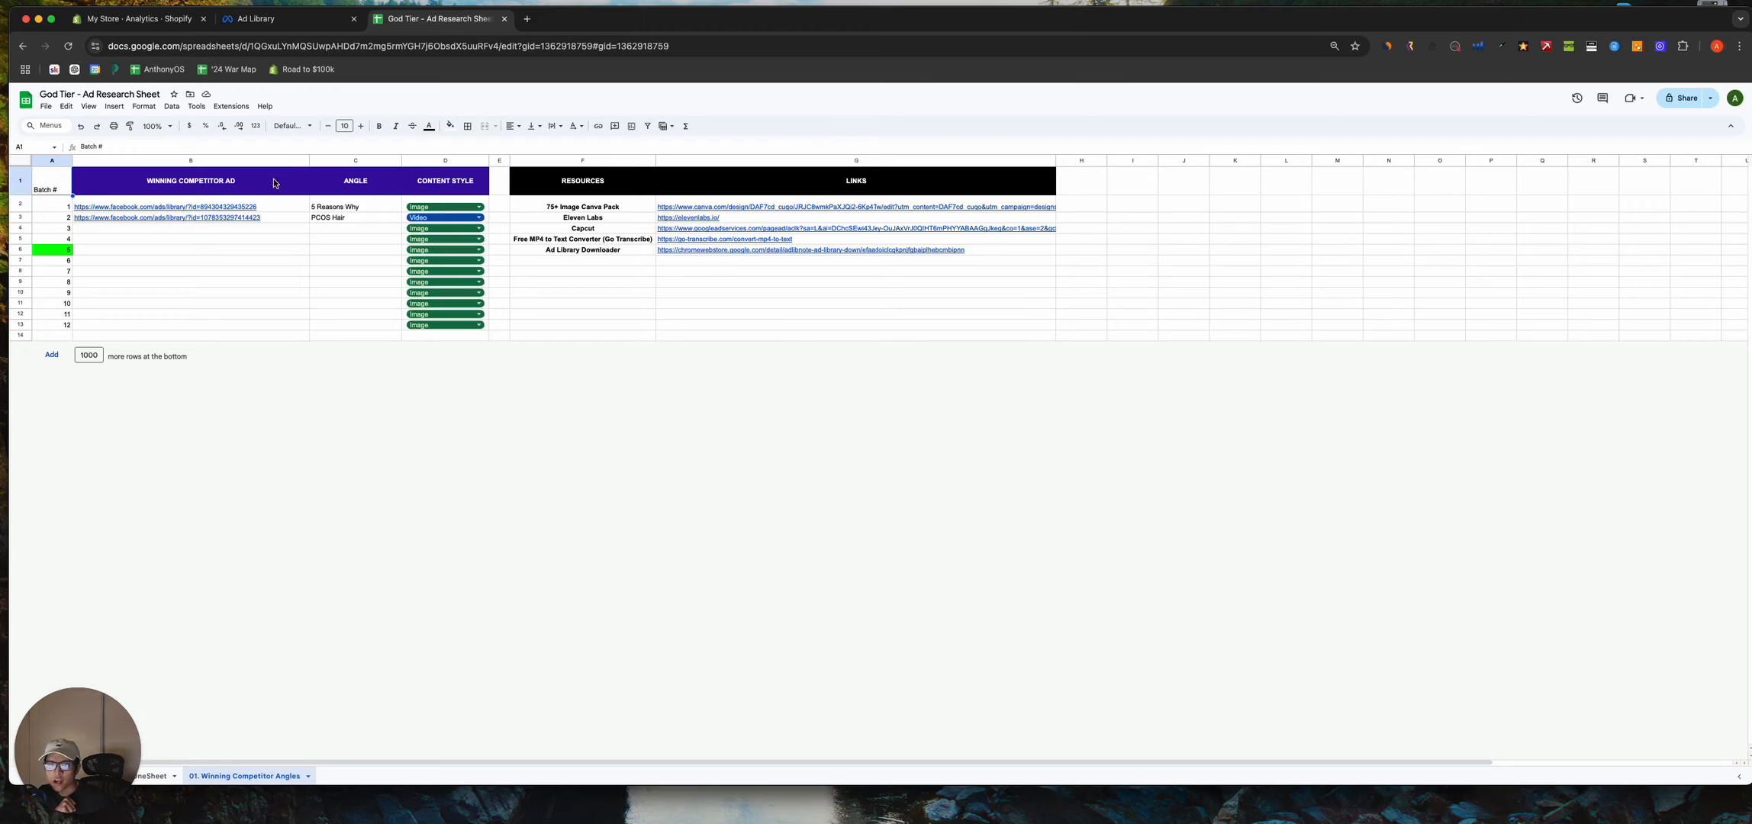
drag(289, 201, 286, 317)
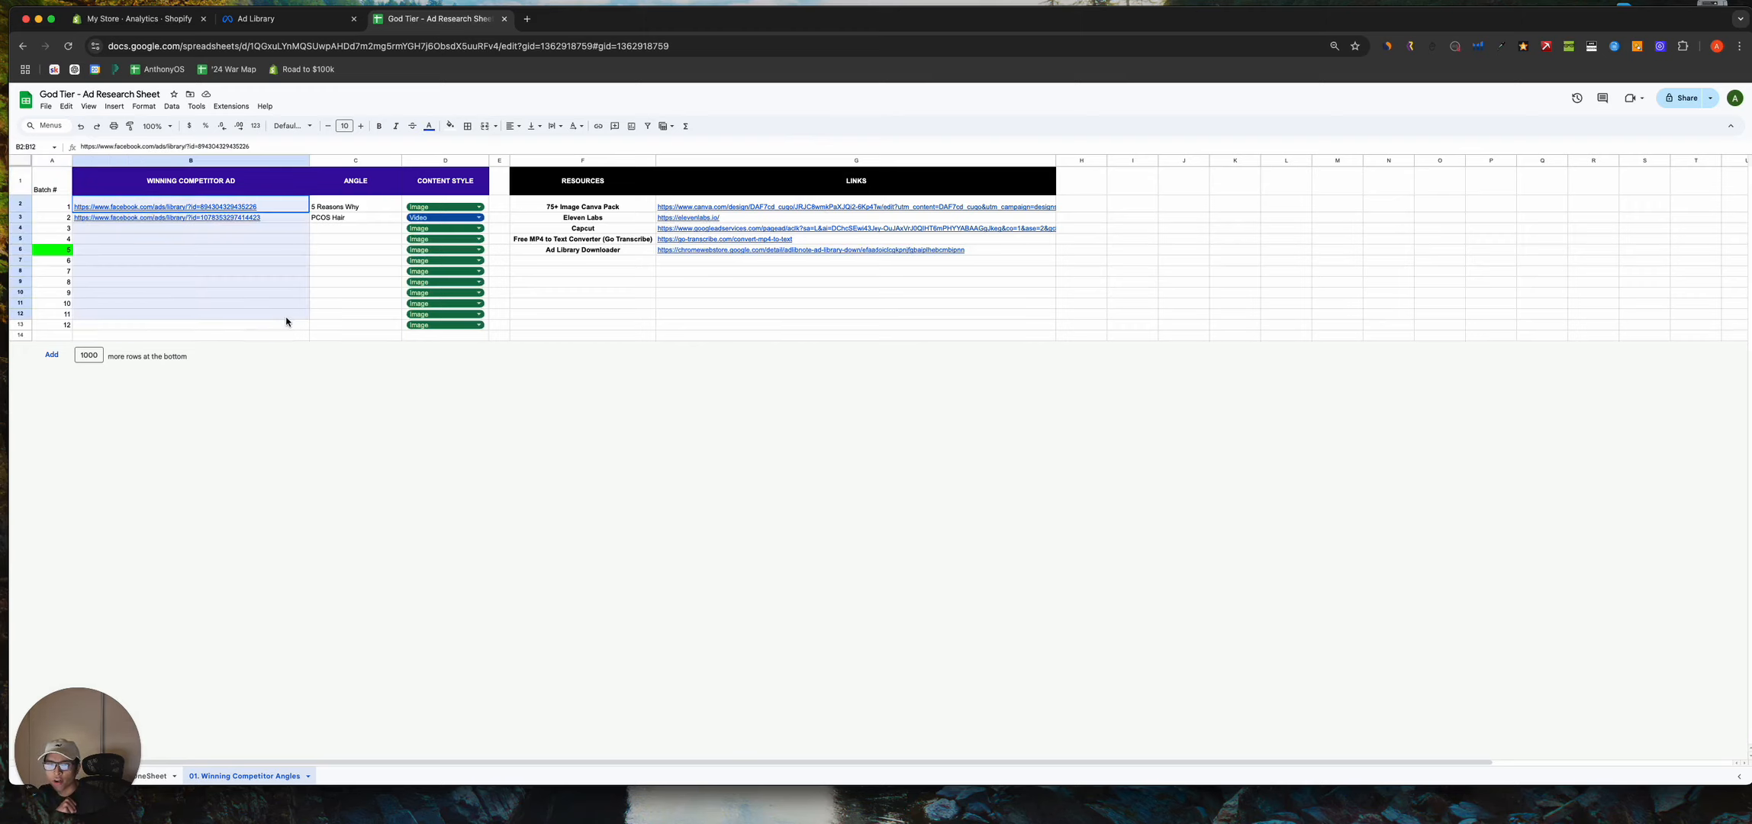
click(286, 318)
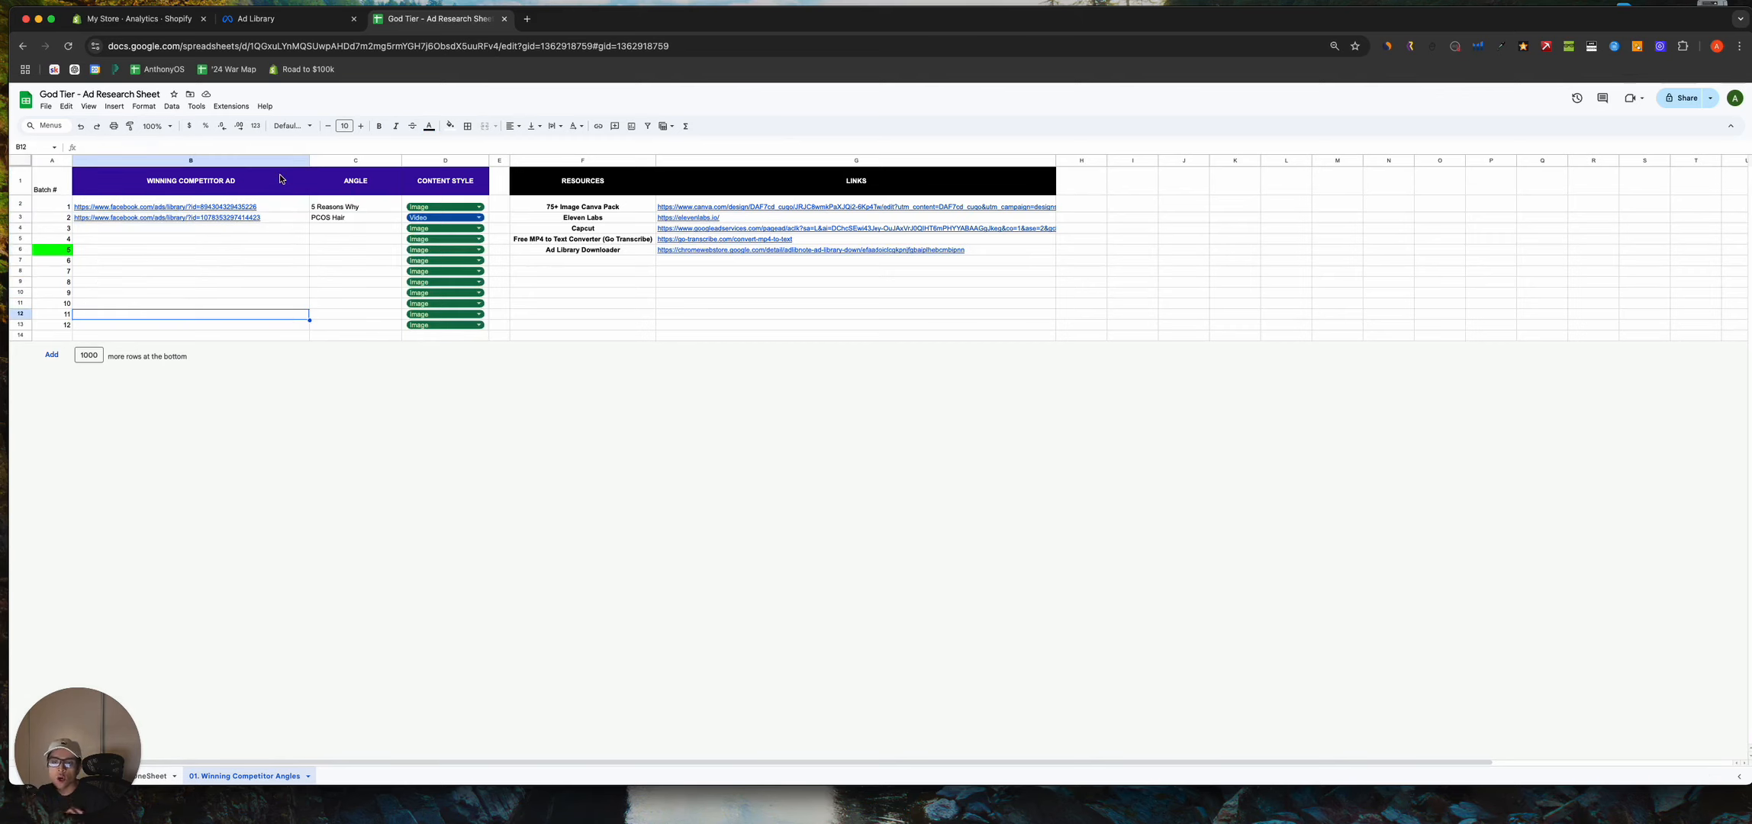
drag(289, 207, 287, 242)
click(288, 243)
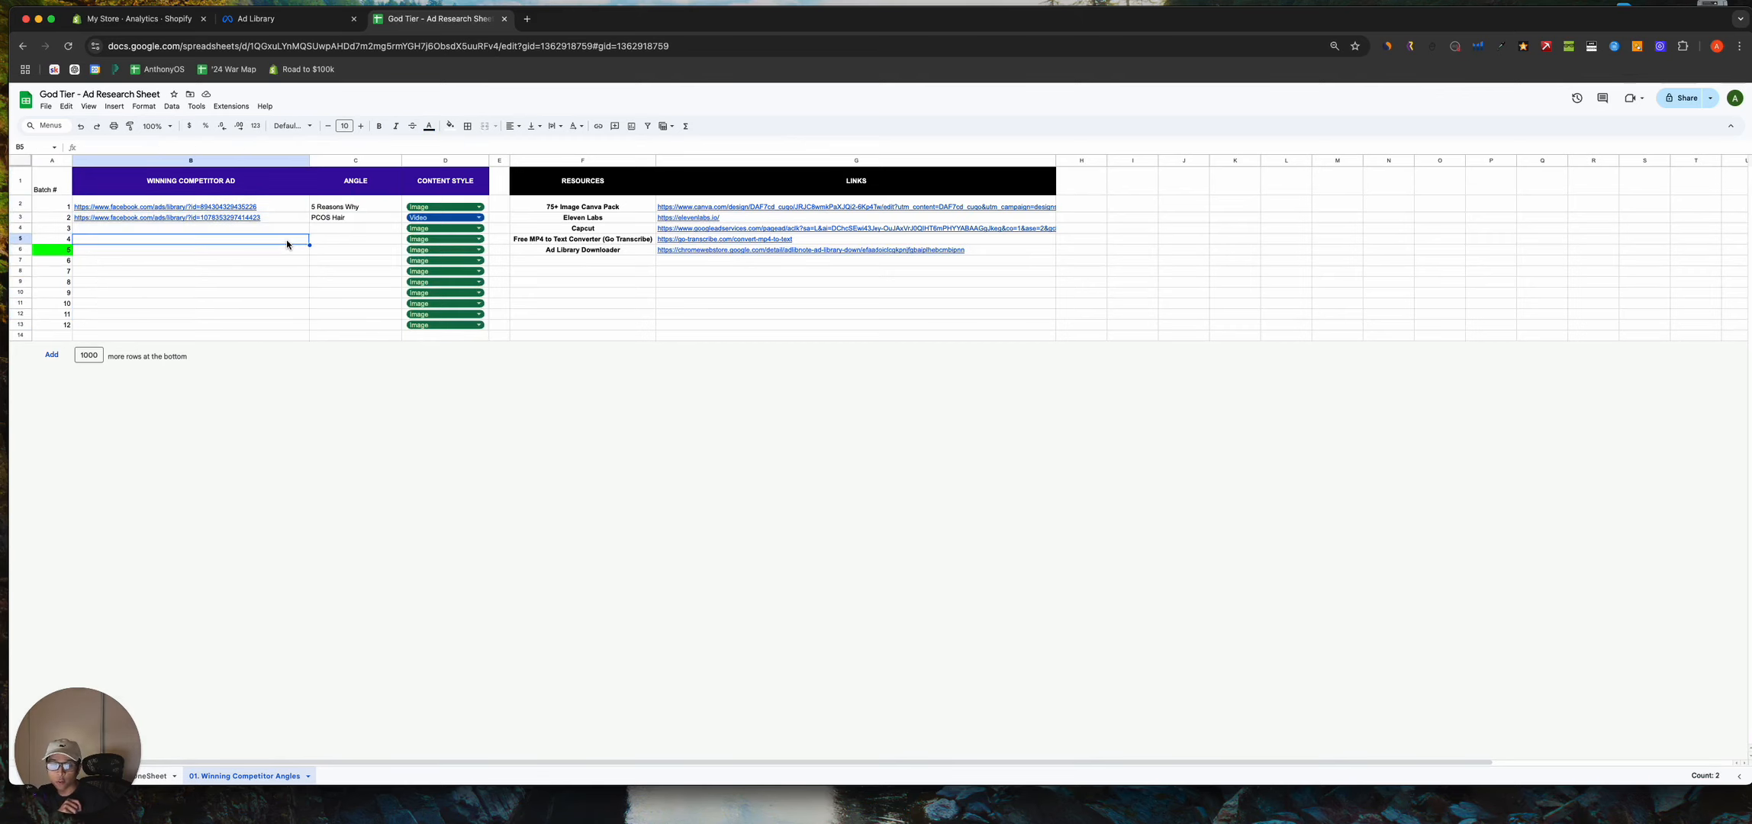
click(359, 212)
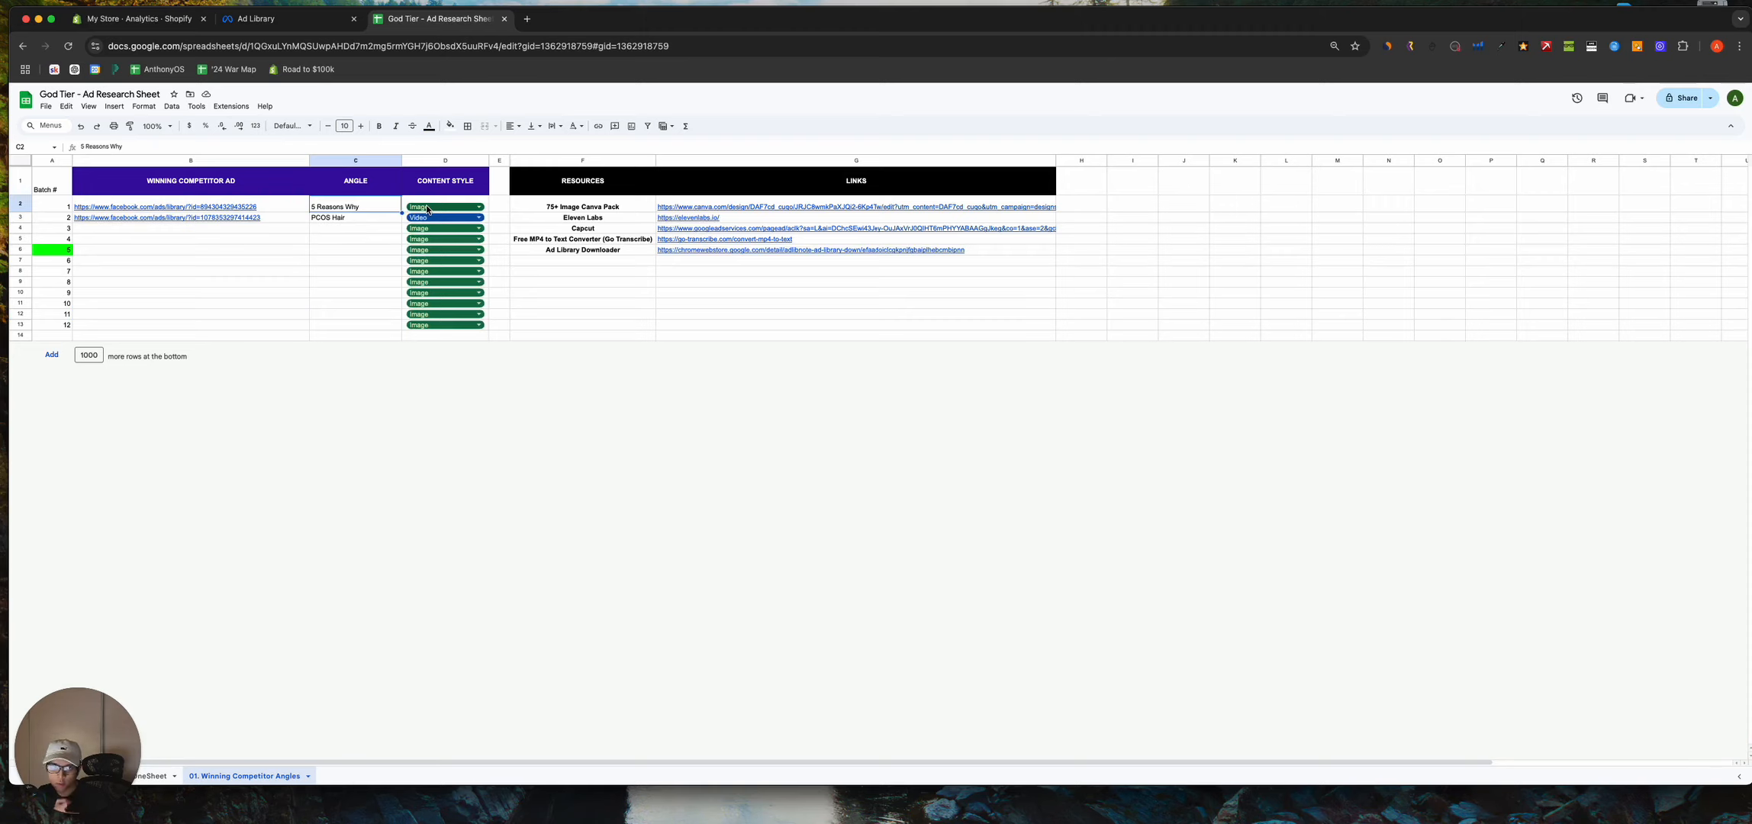
Switch to the Meta Ad Library, set the ad category to All ads and show the ads of the advertiser Nood
click(302, 24)
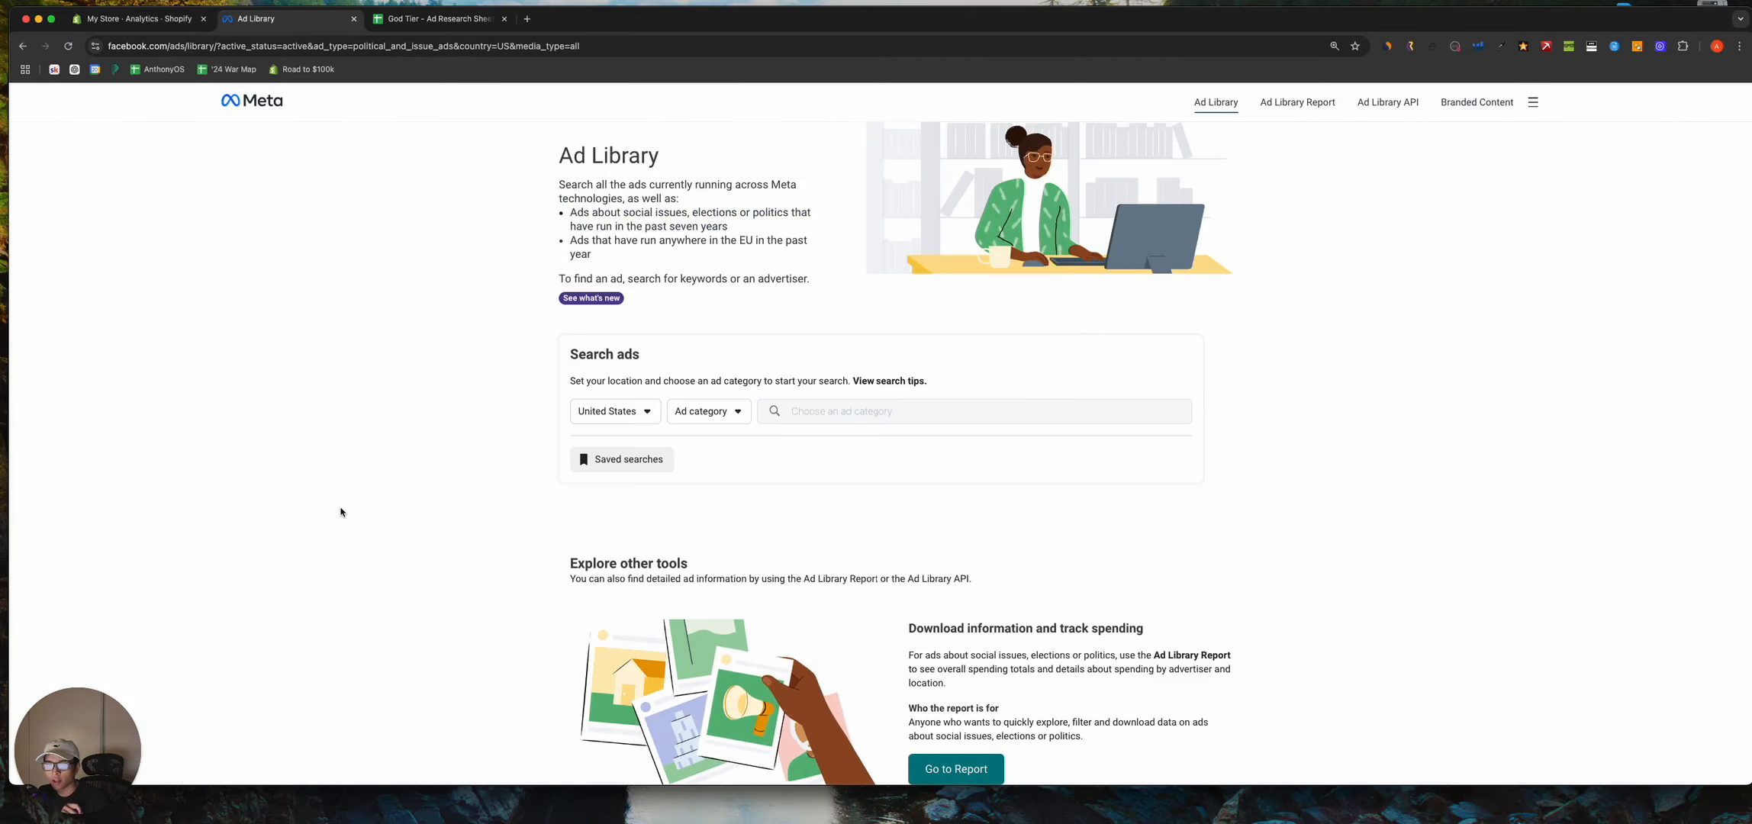
click(709, 411)
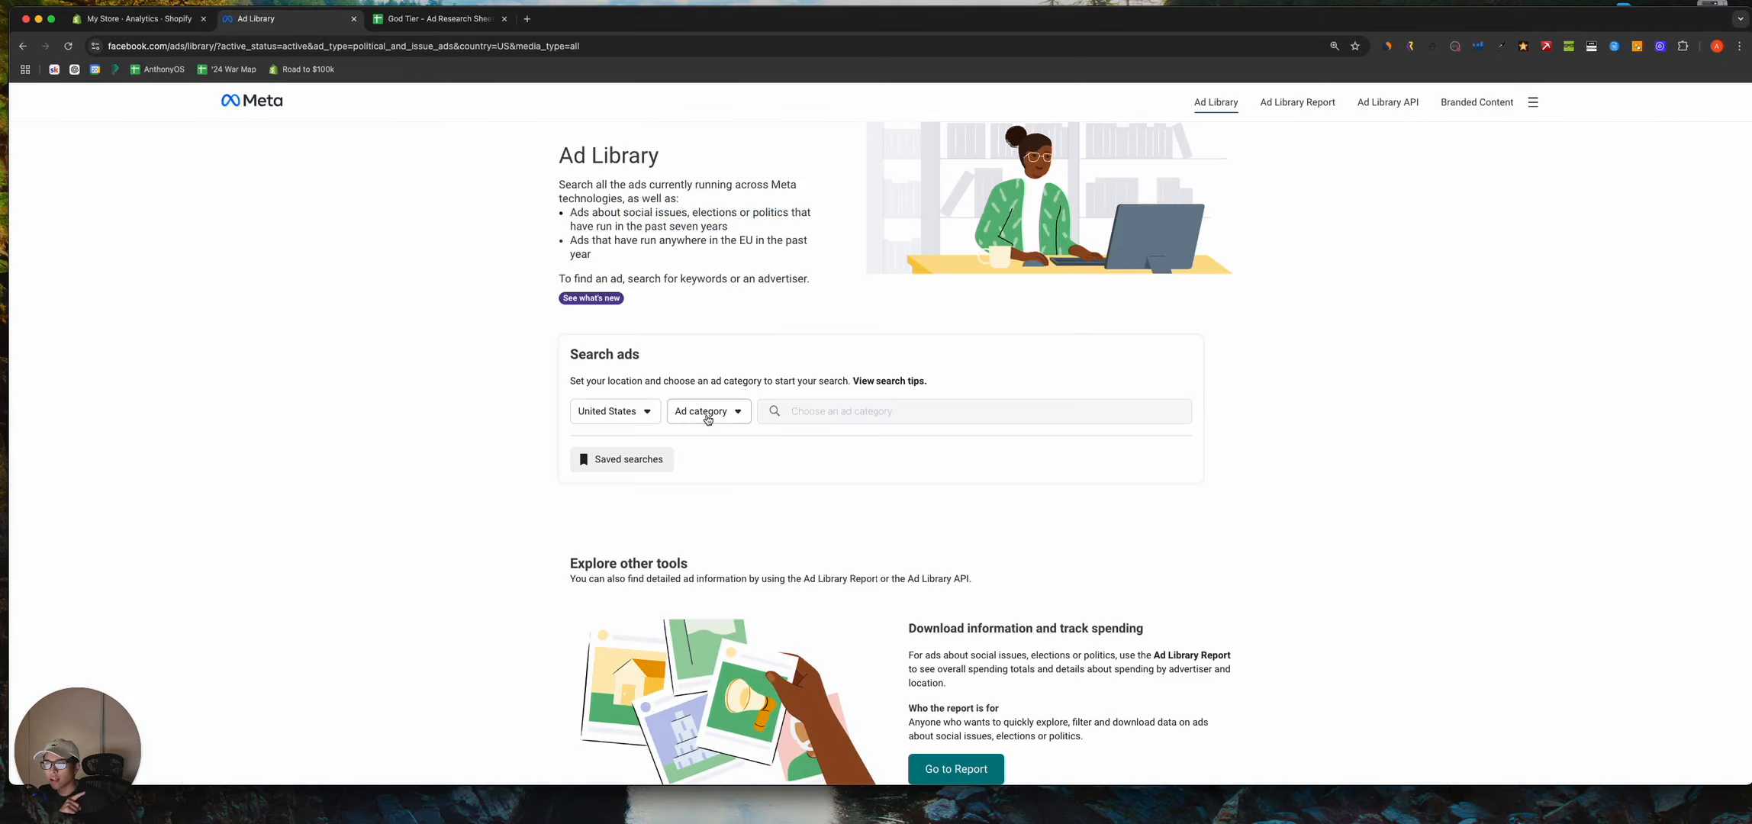
click(712, 476)
click(766, 411)
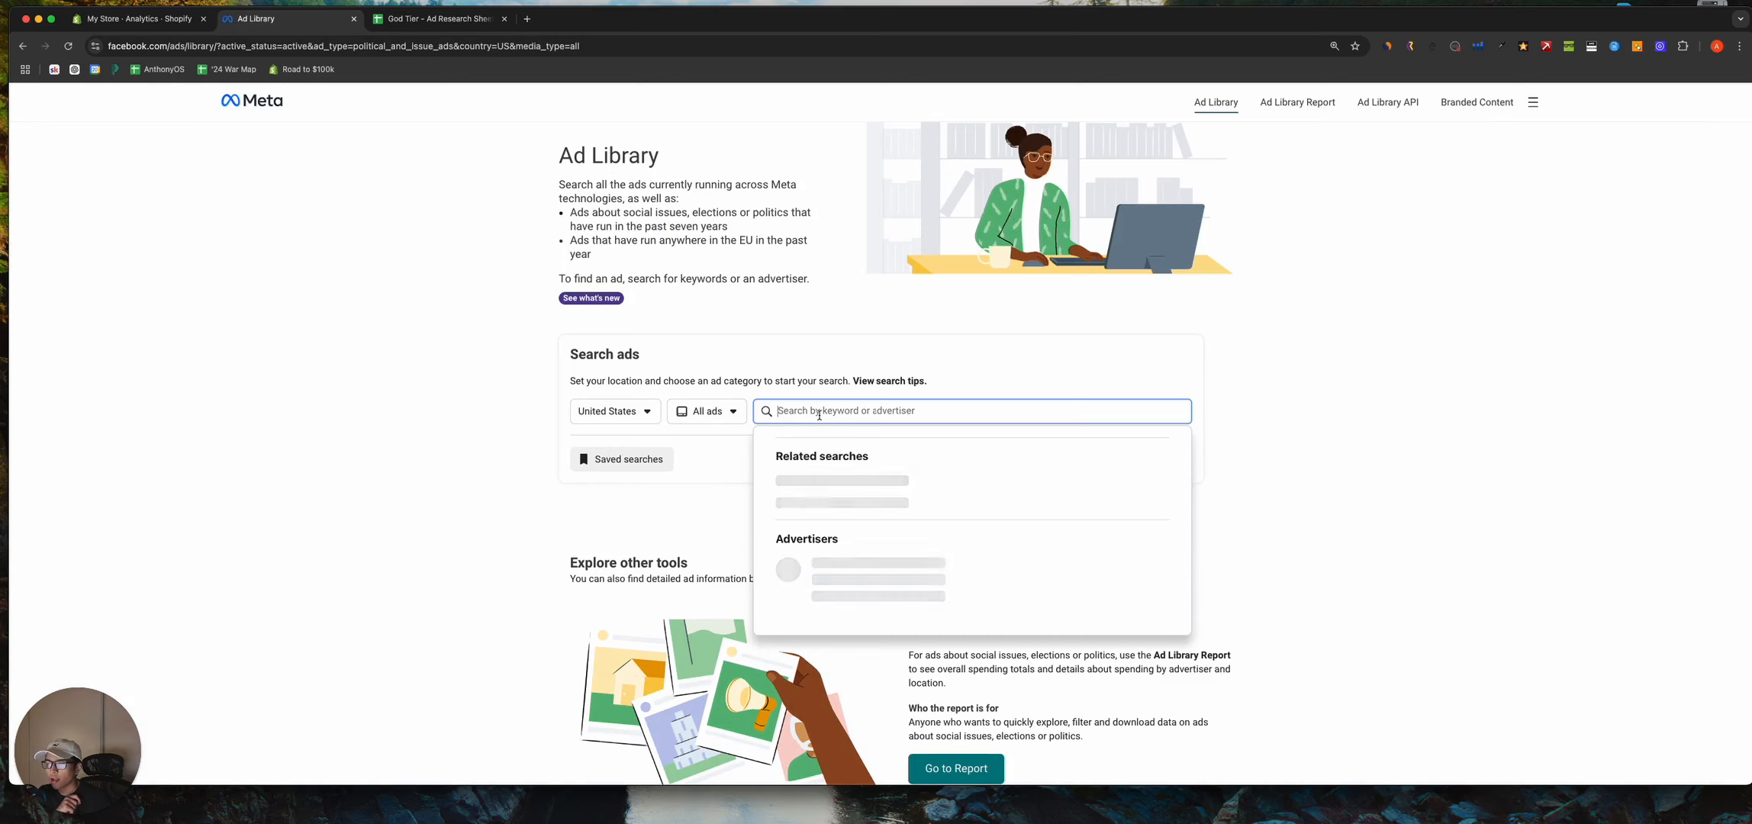
scroll(818, 416, down, 1)
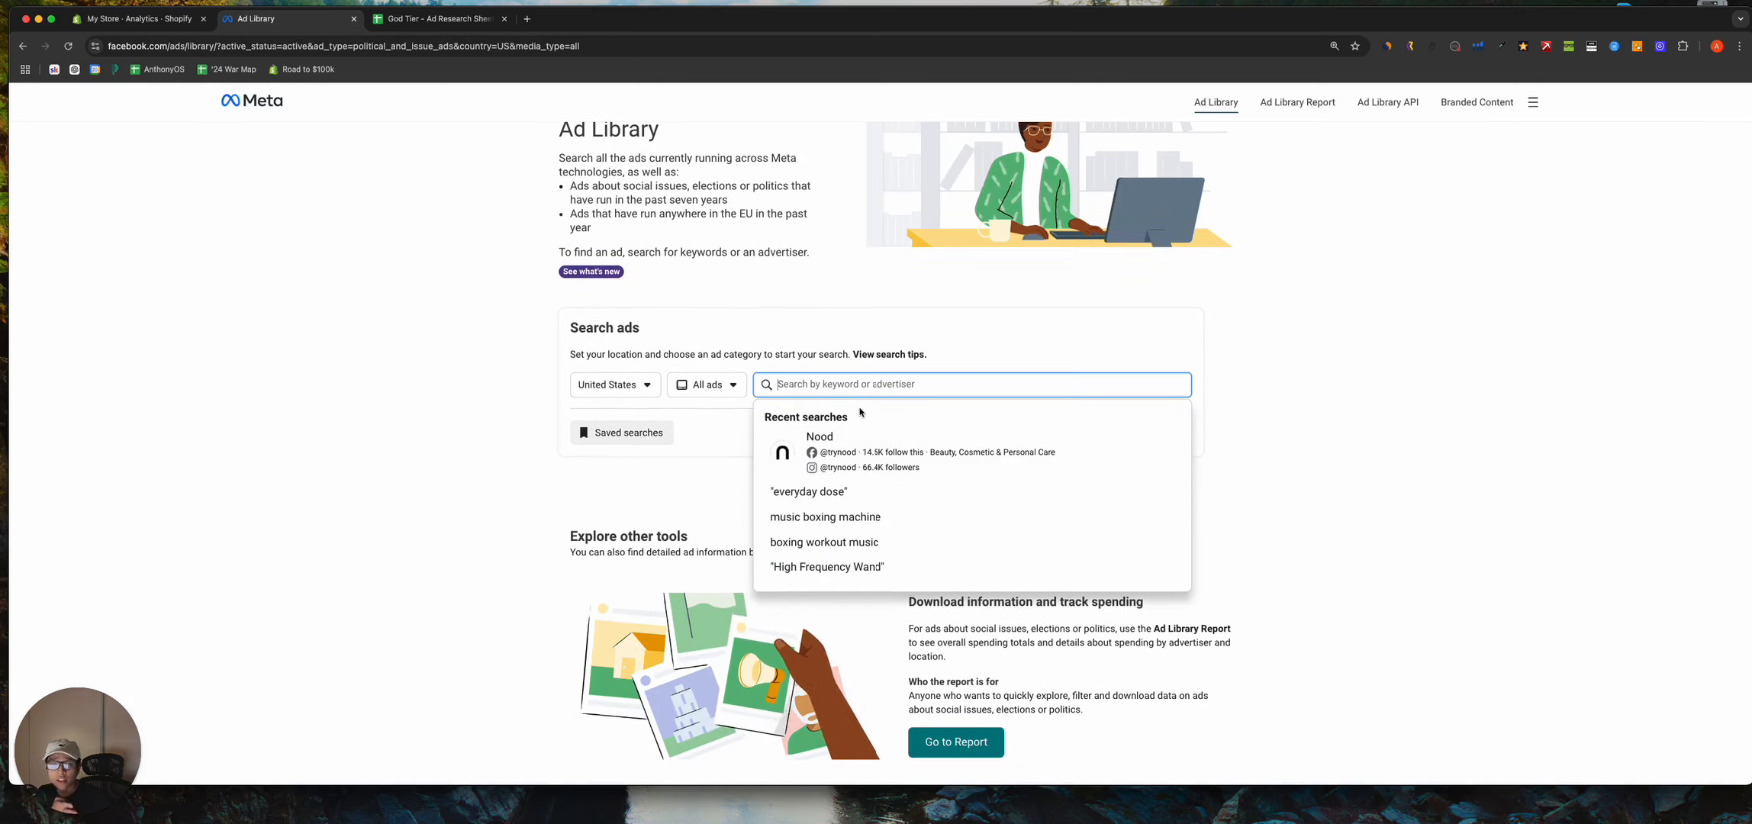
click(873, 453)
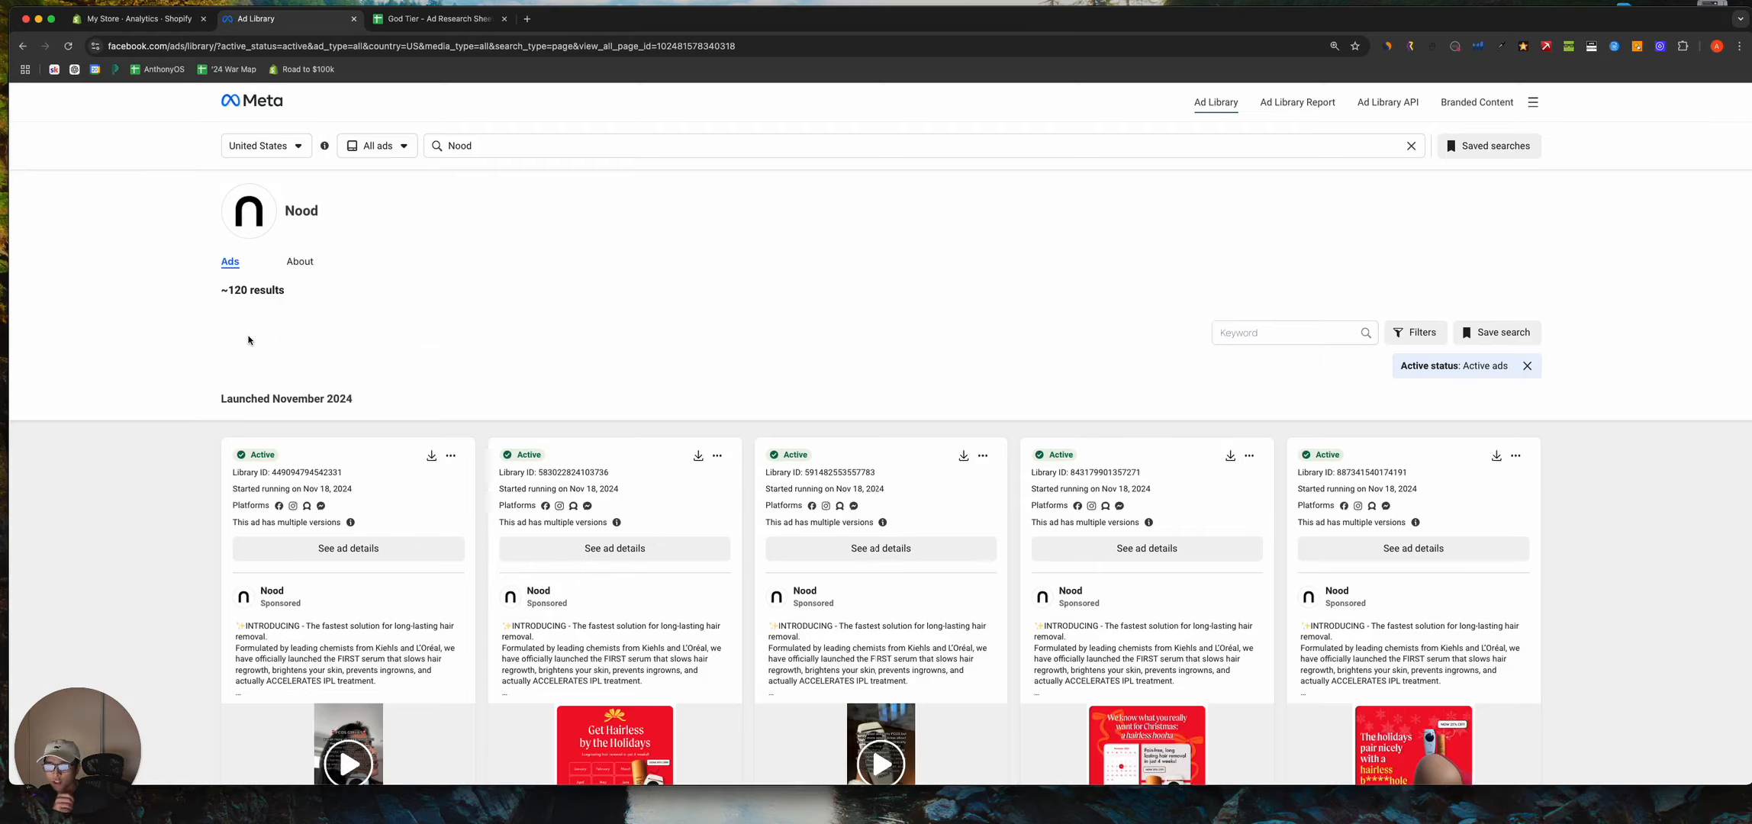
Examine Nood's active ads launched in November 2024, comparing their start dates, copy and creatives
scroll(248, 341, down, 3)
scroll(248, 340, up, 2)
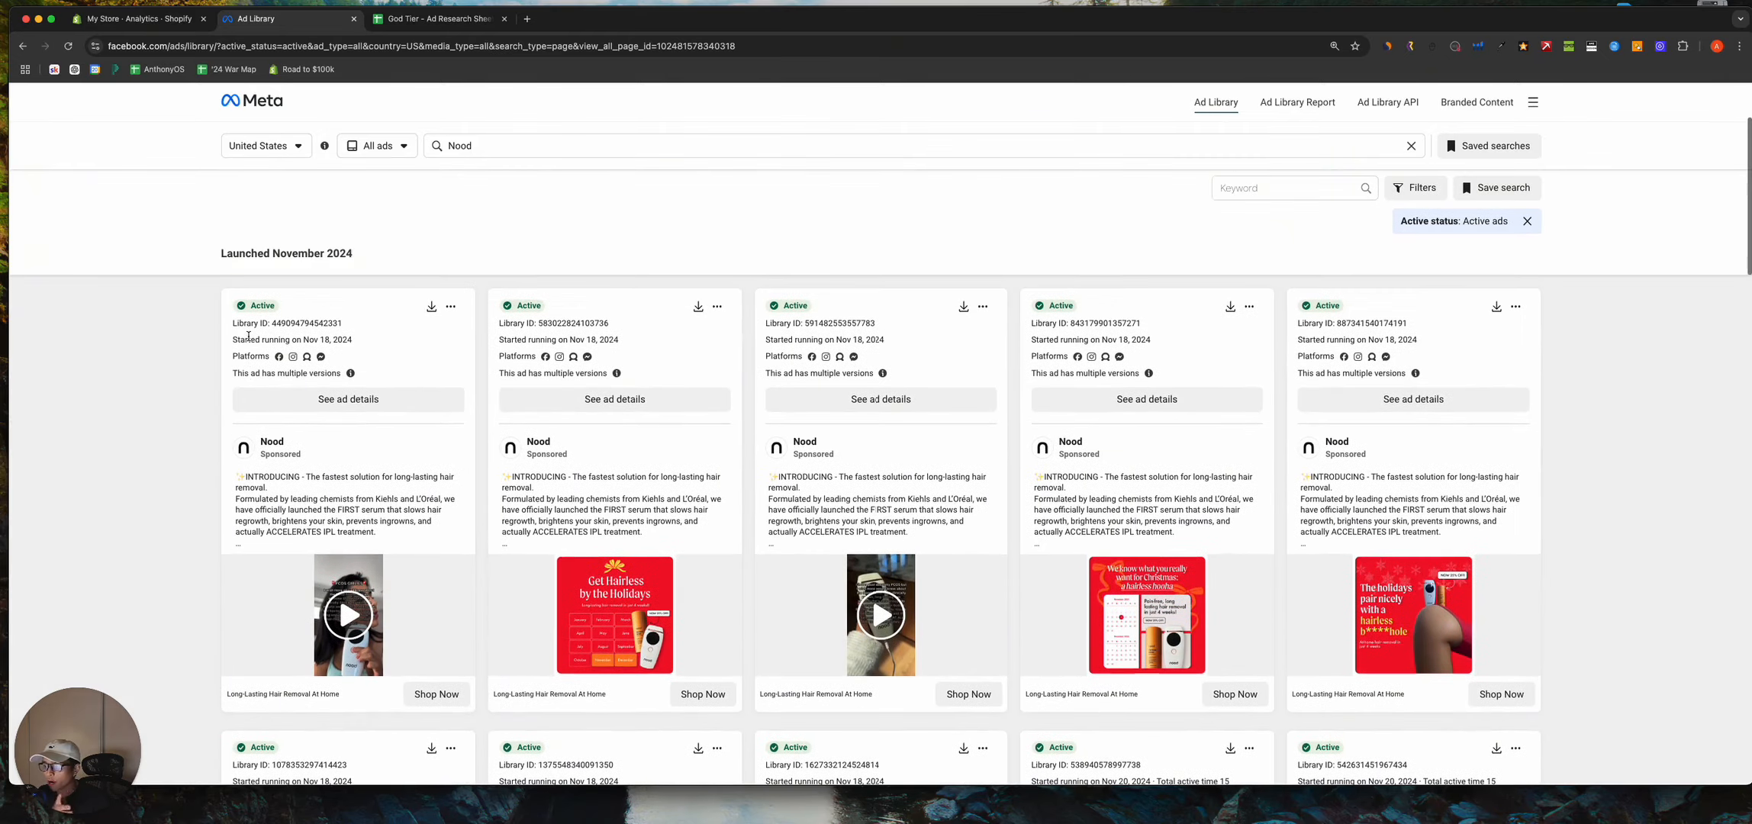
scroll(249, 337, down, 10)
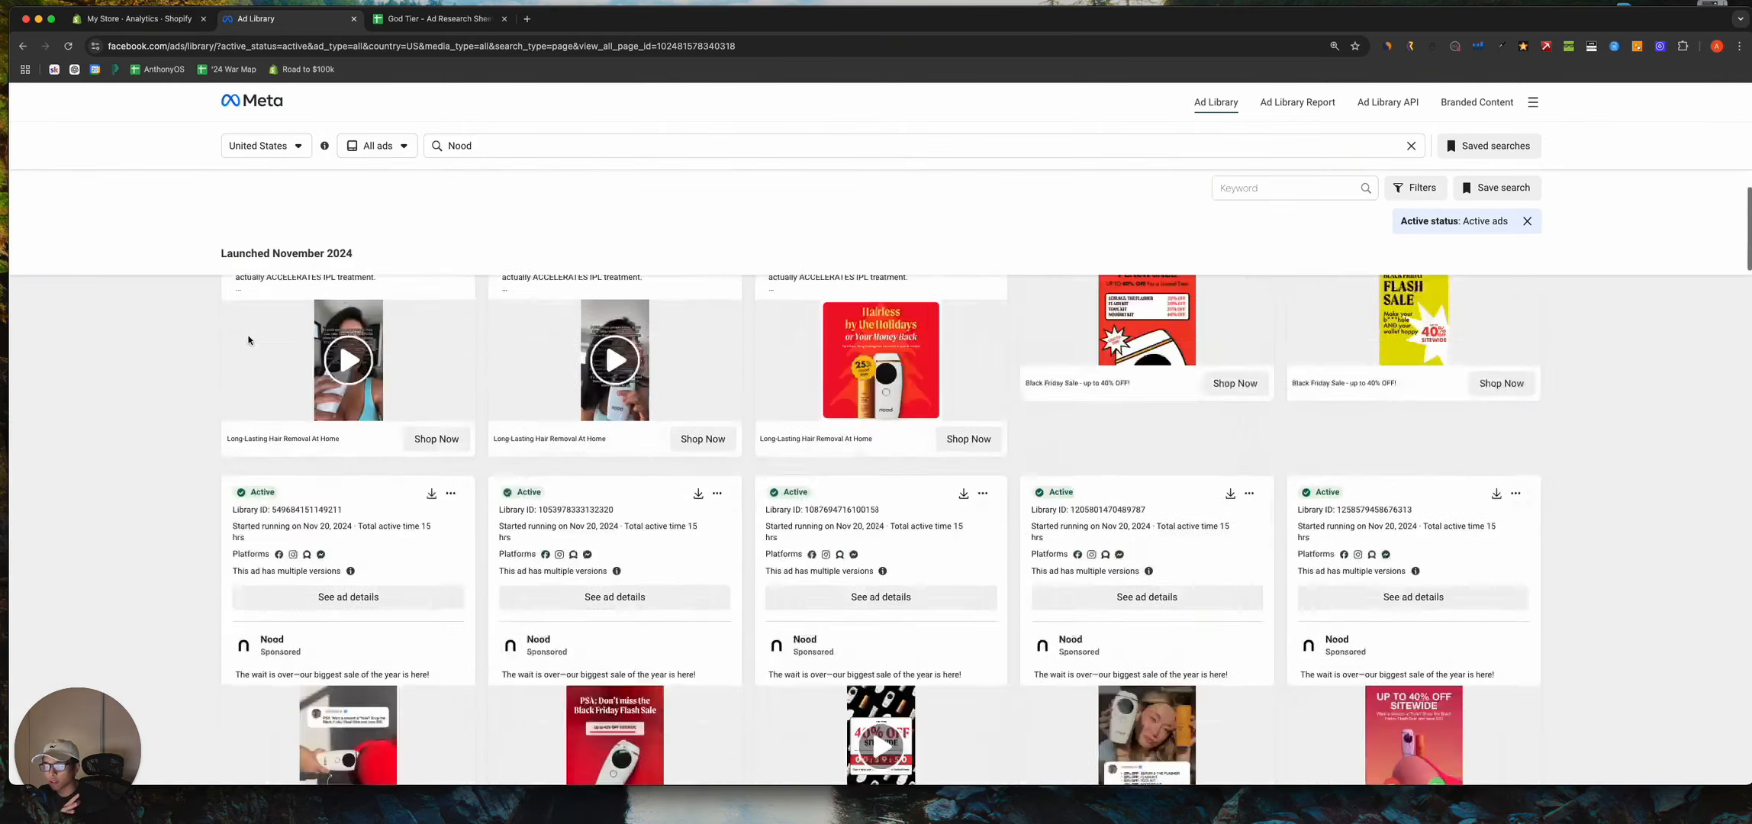
scroll(248, 341, up, 15)
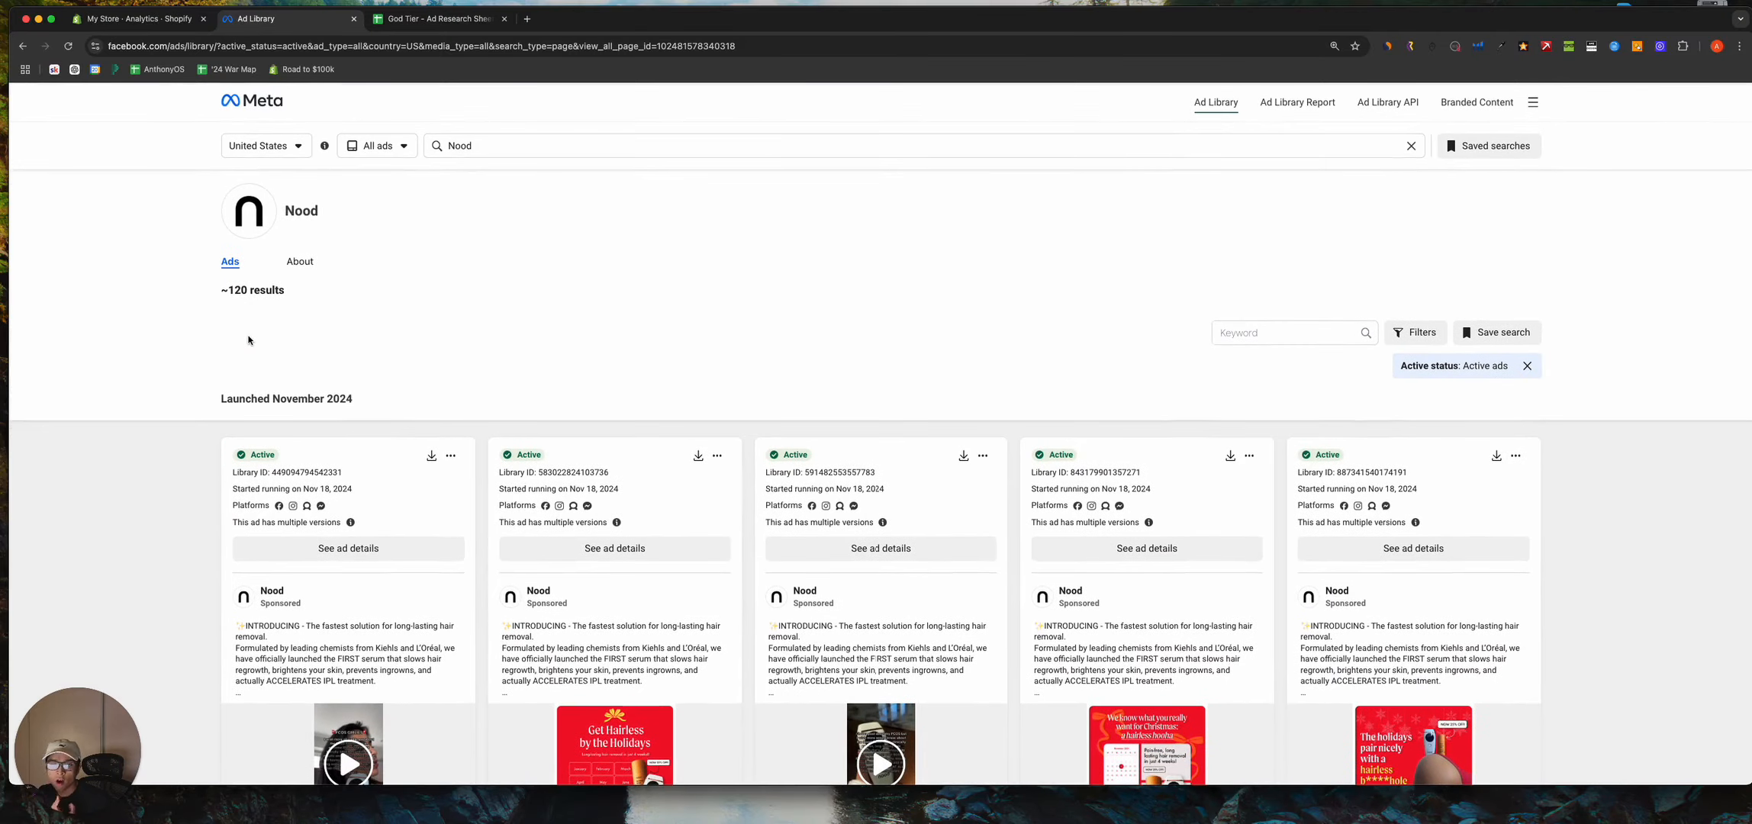
scroll(248, 340, down, 10)
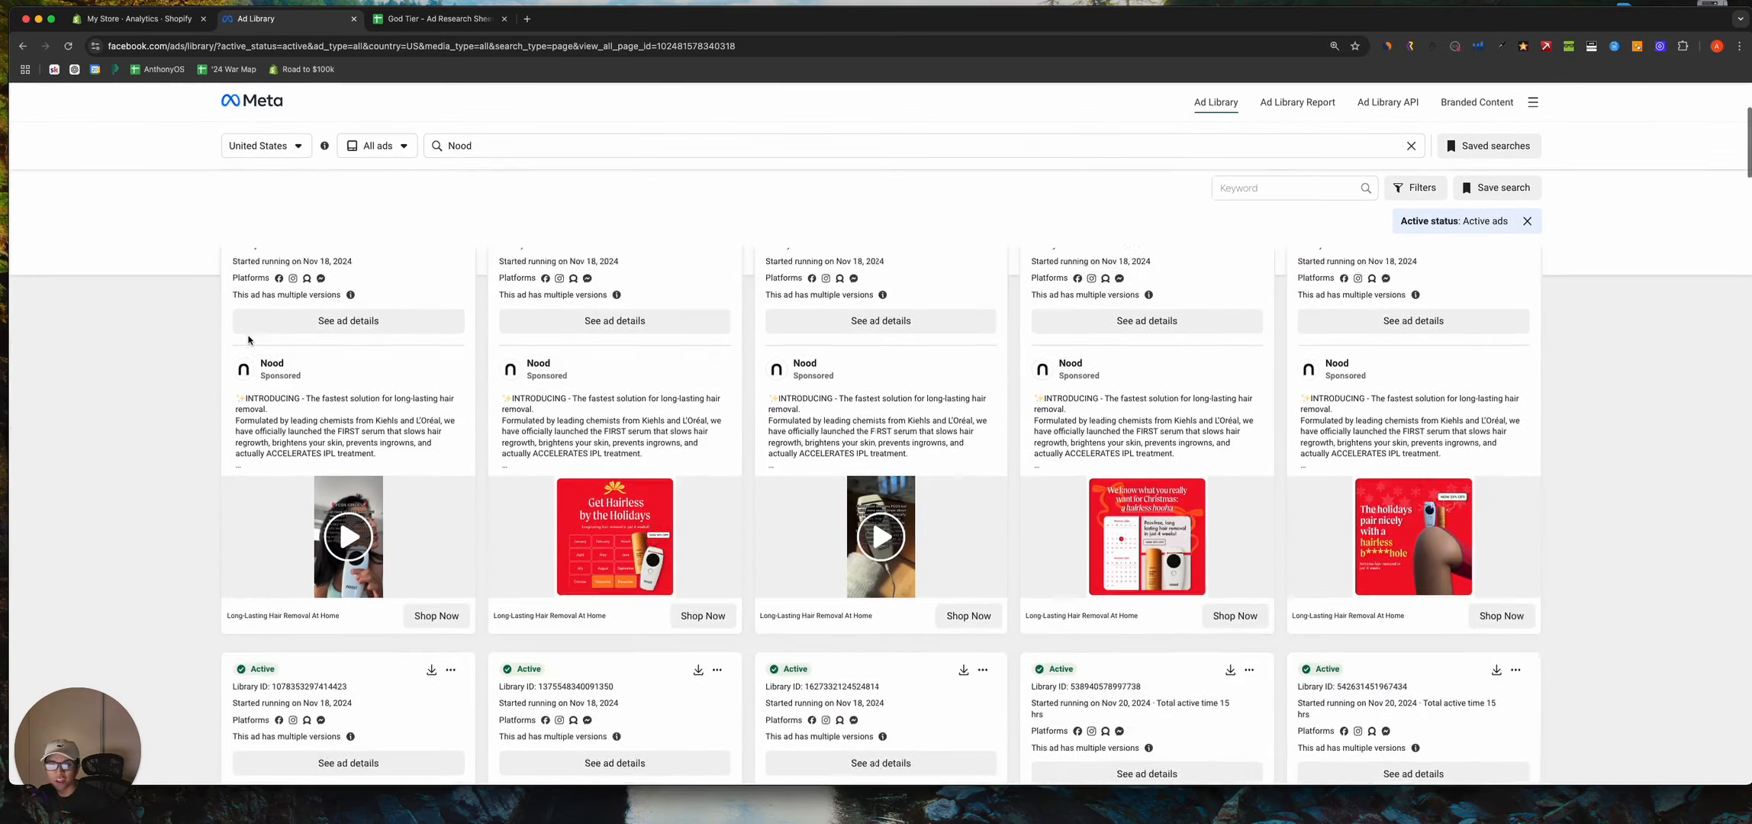
scroll(249, 341, down, 3)
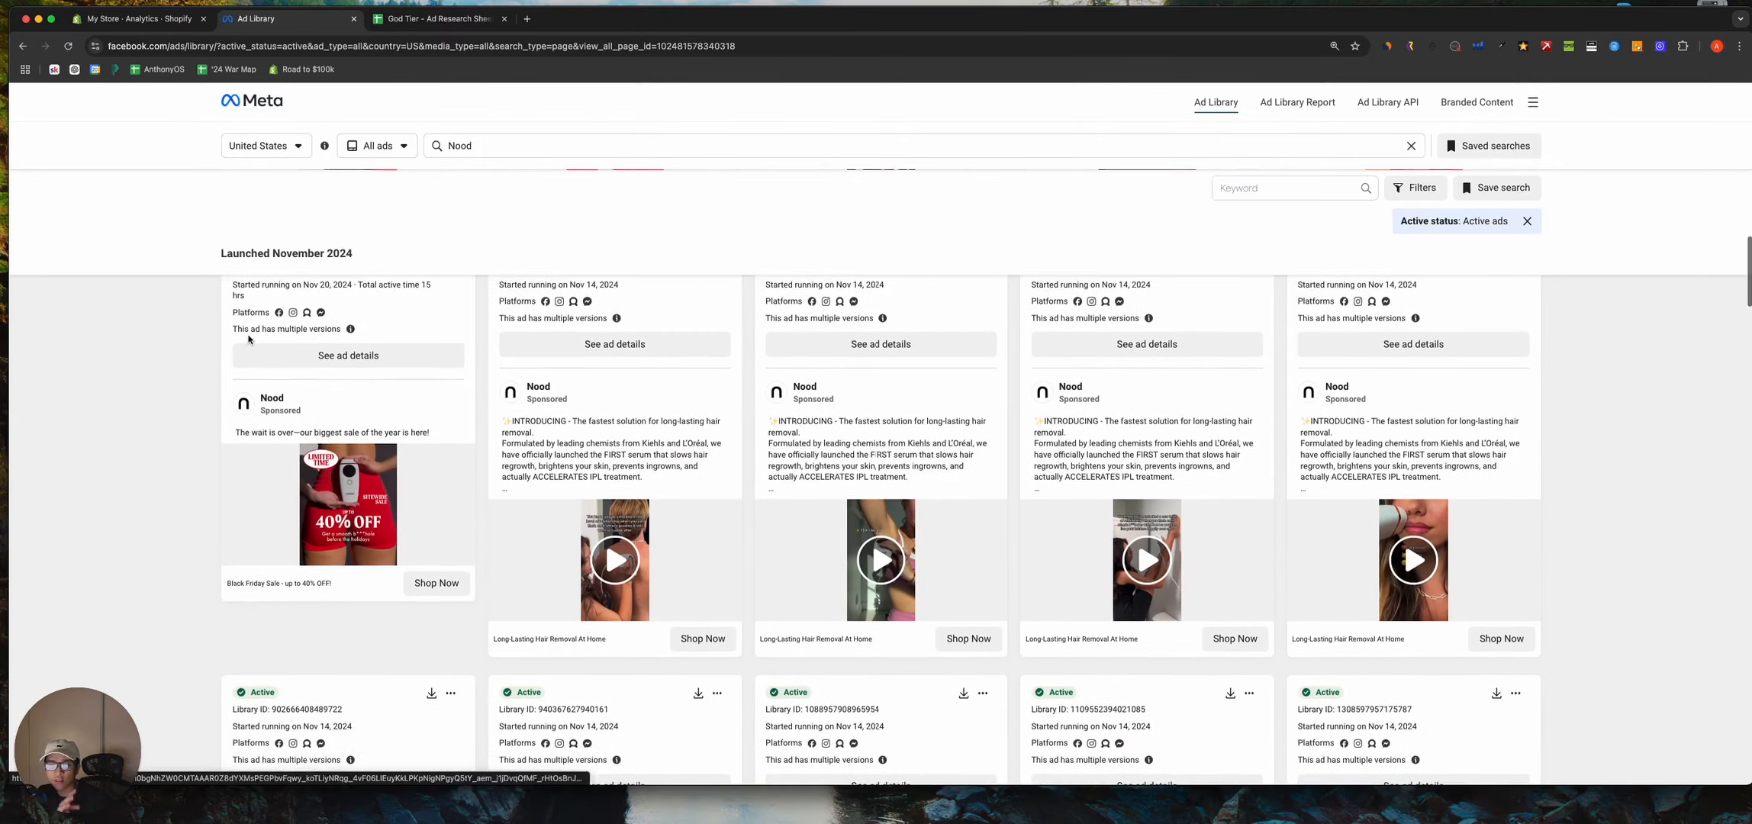
scroll(249, 341, down, 5)
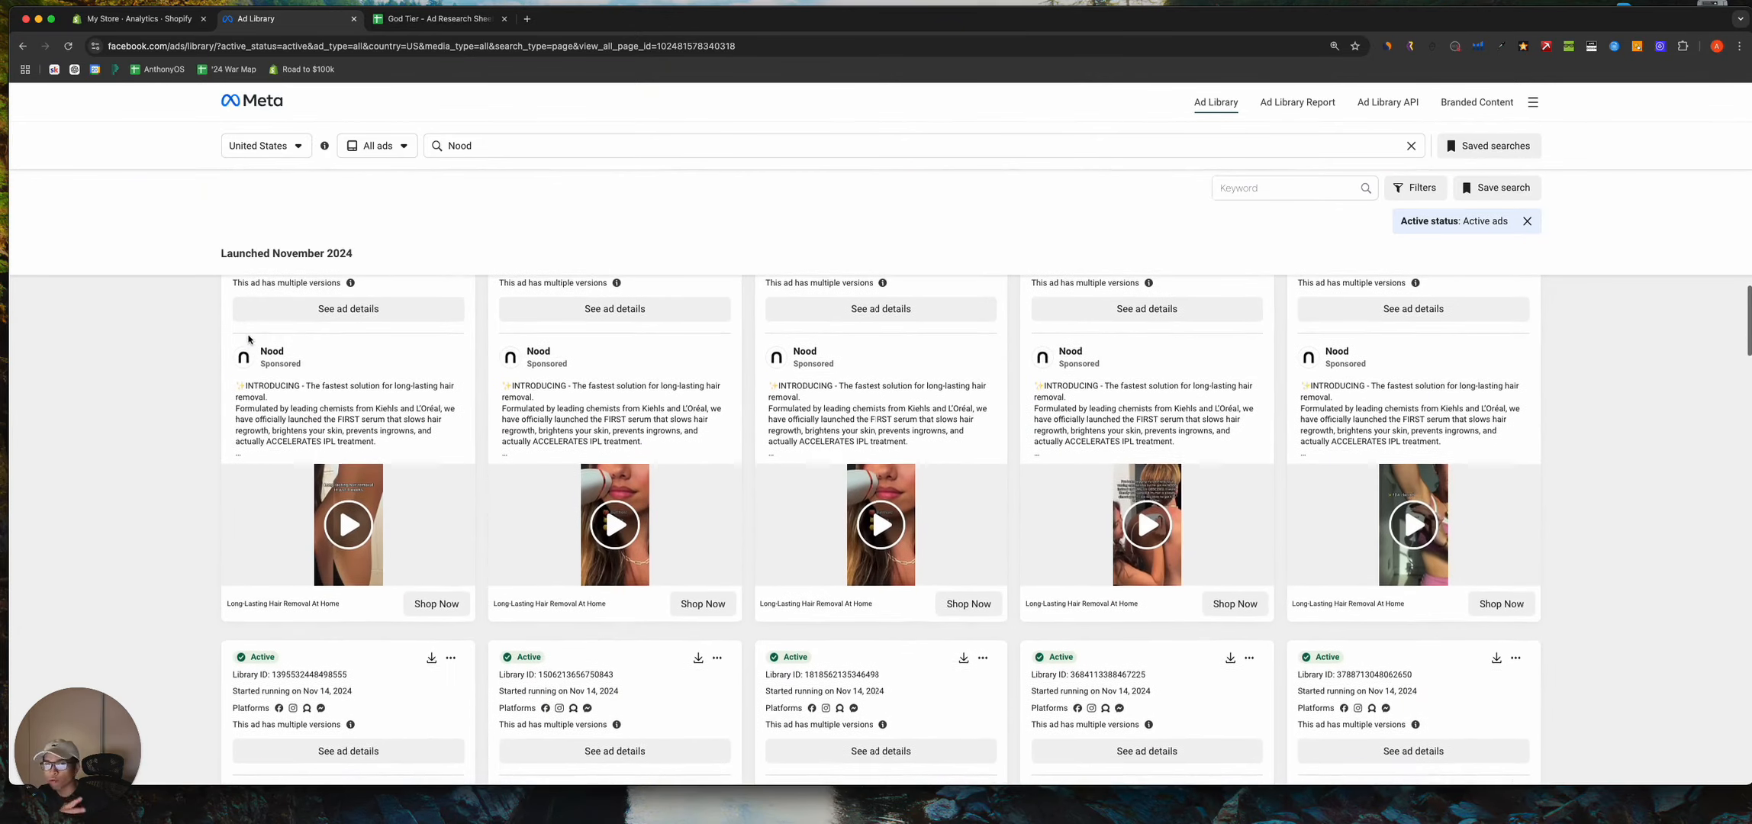
scroll(249, 341, down, 3)
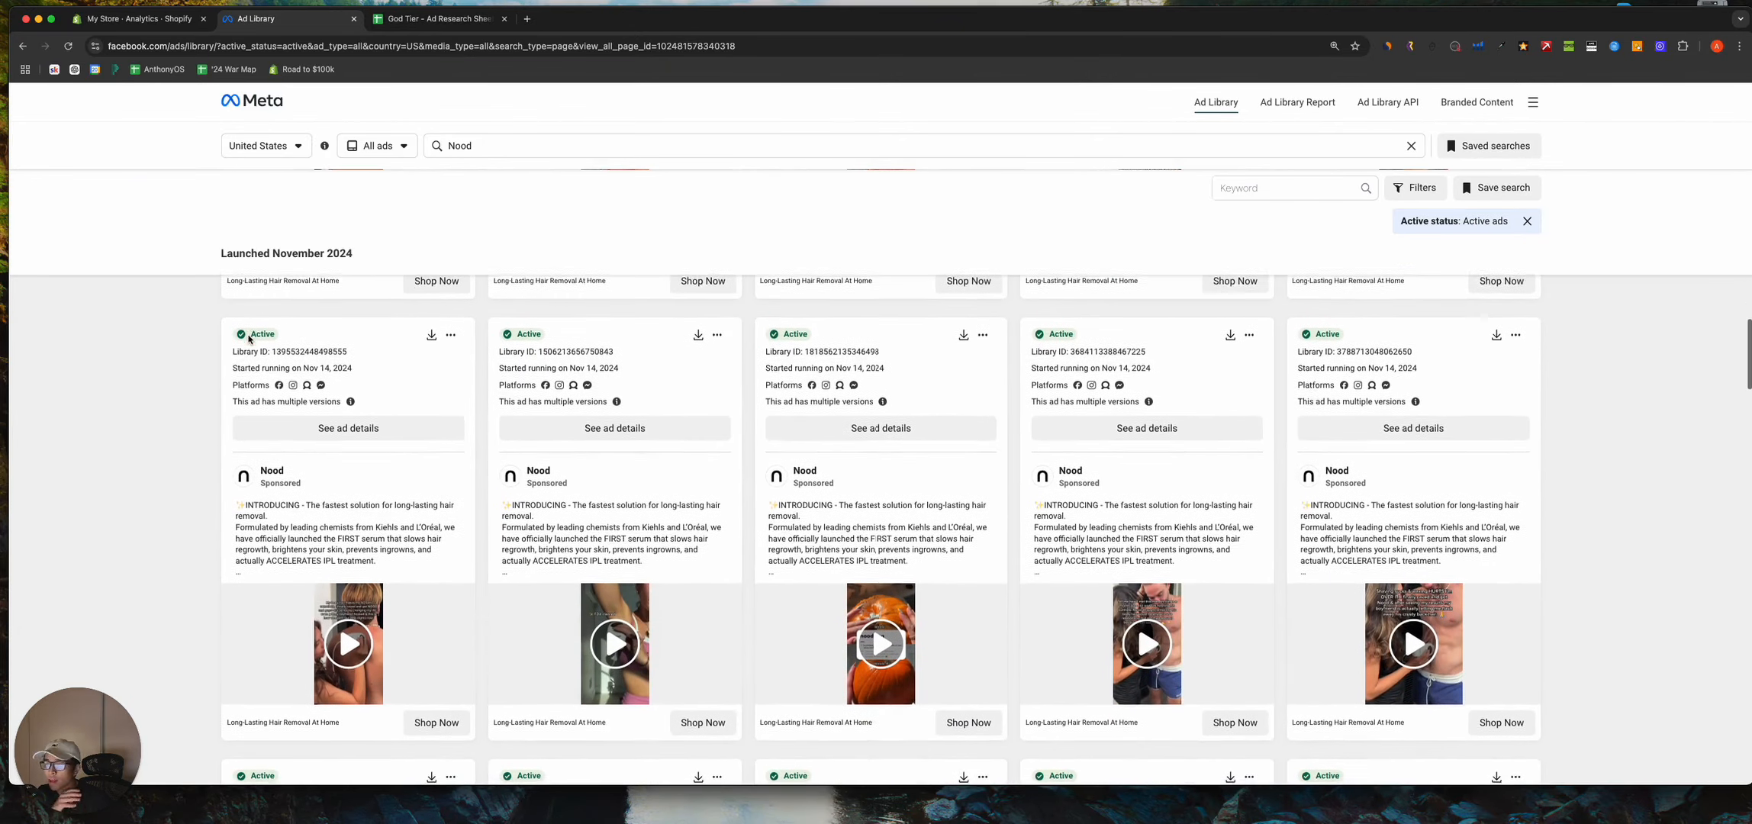
scroll(237, 344, up, 2)
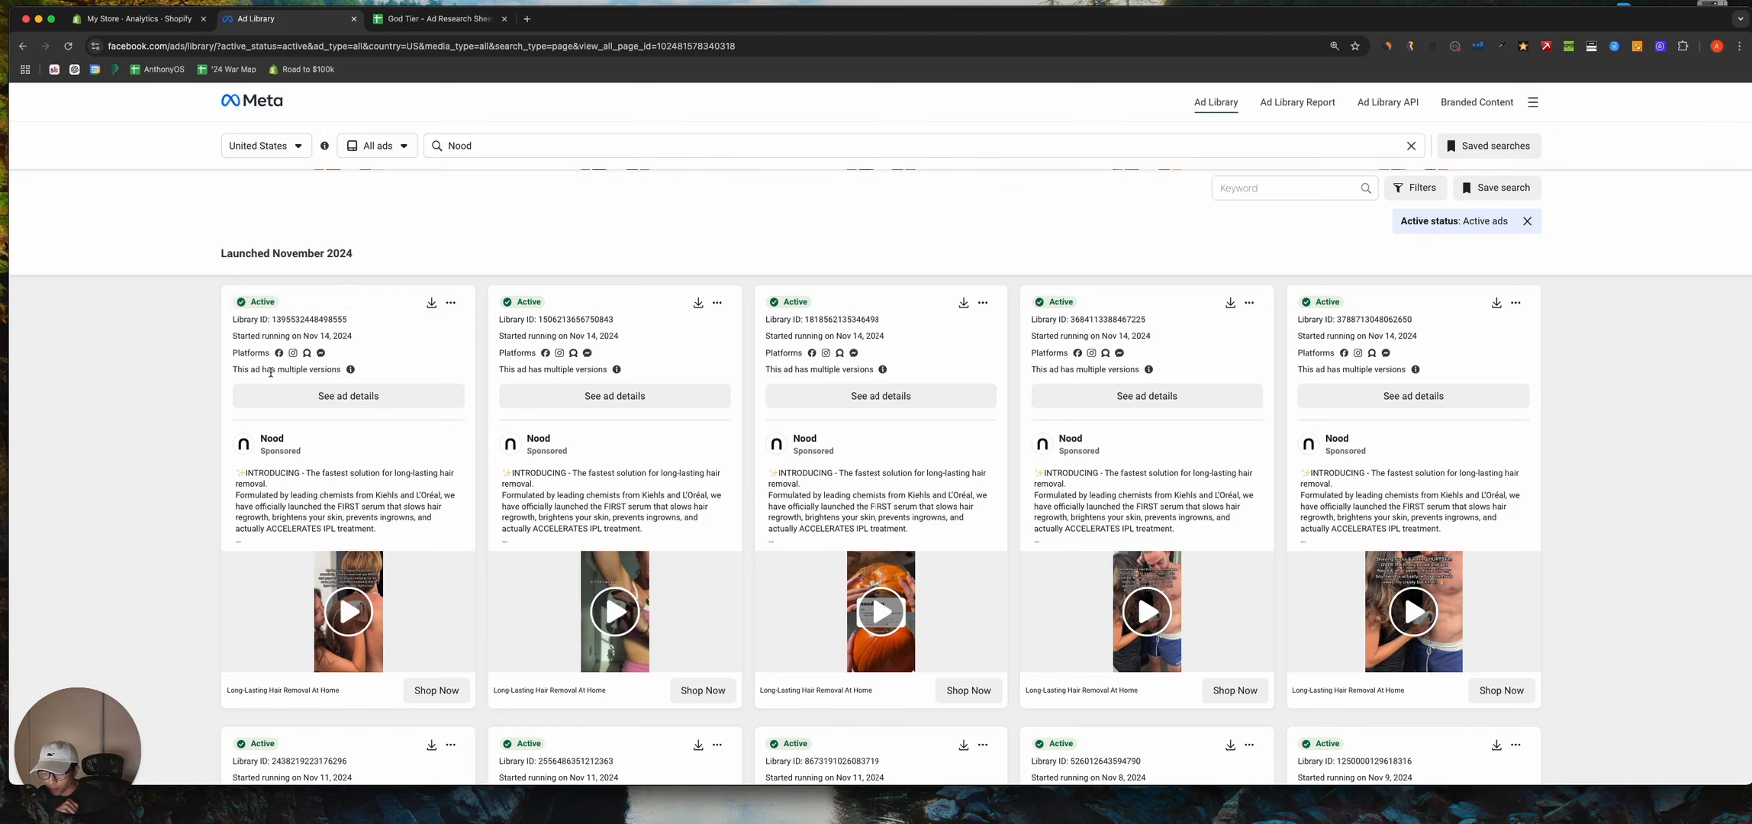
scroll(397, 389, down, 3)
scroll(532, 543, up, 2)
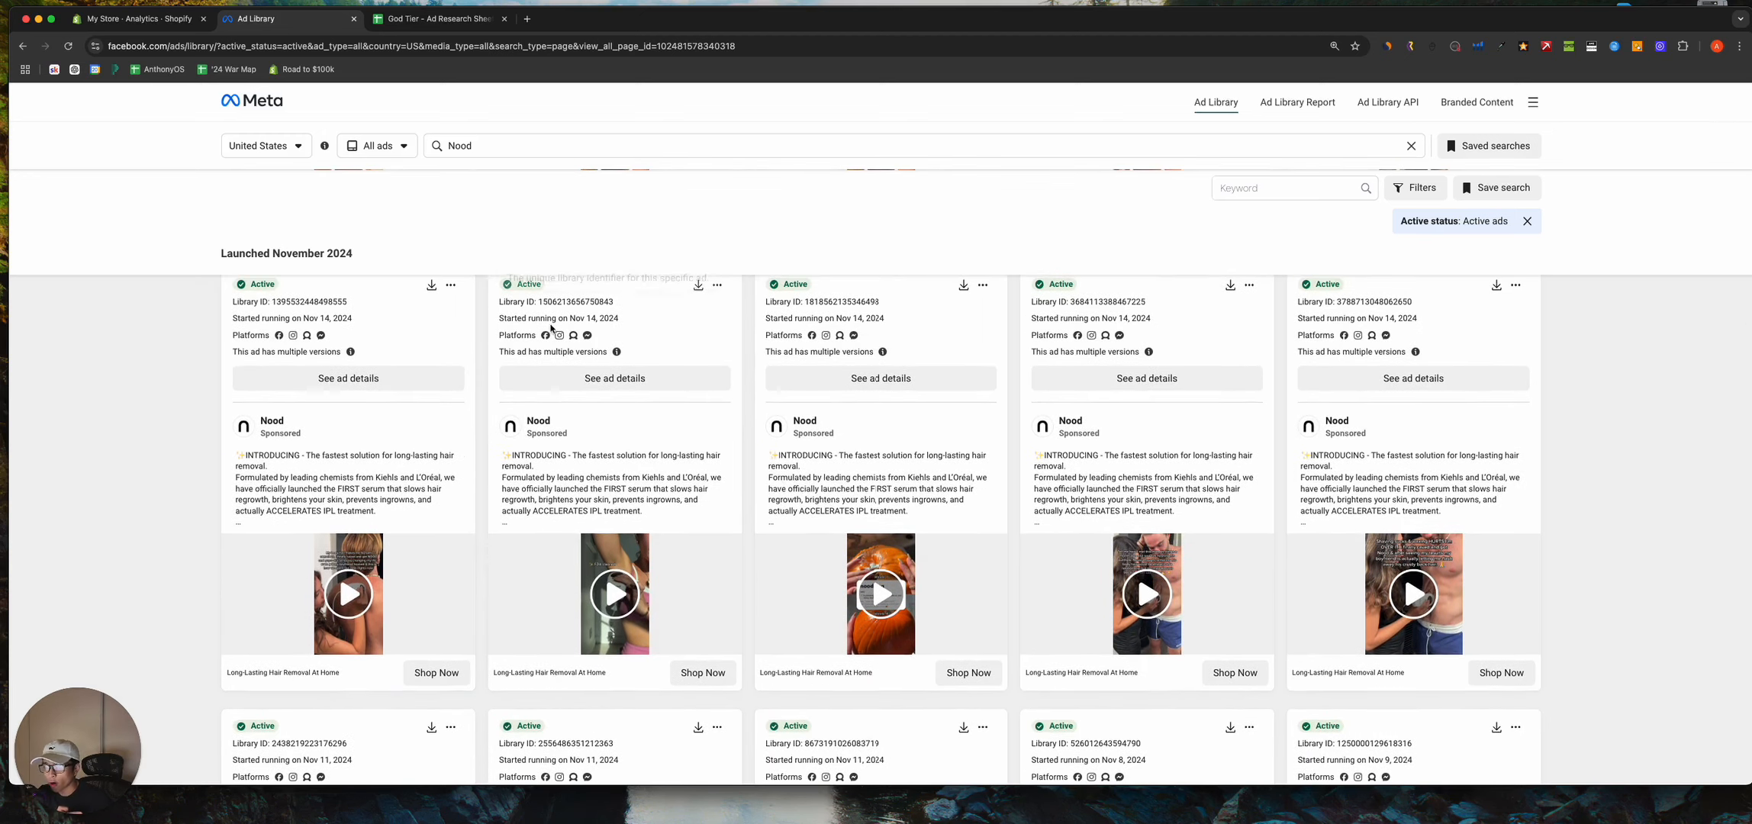
scroll(549, 504, up, 2)
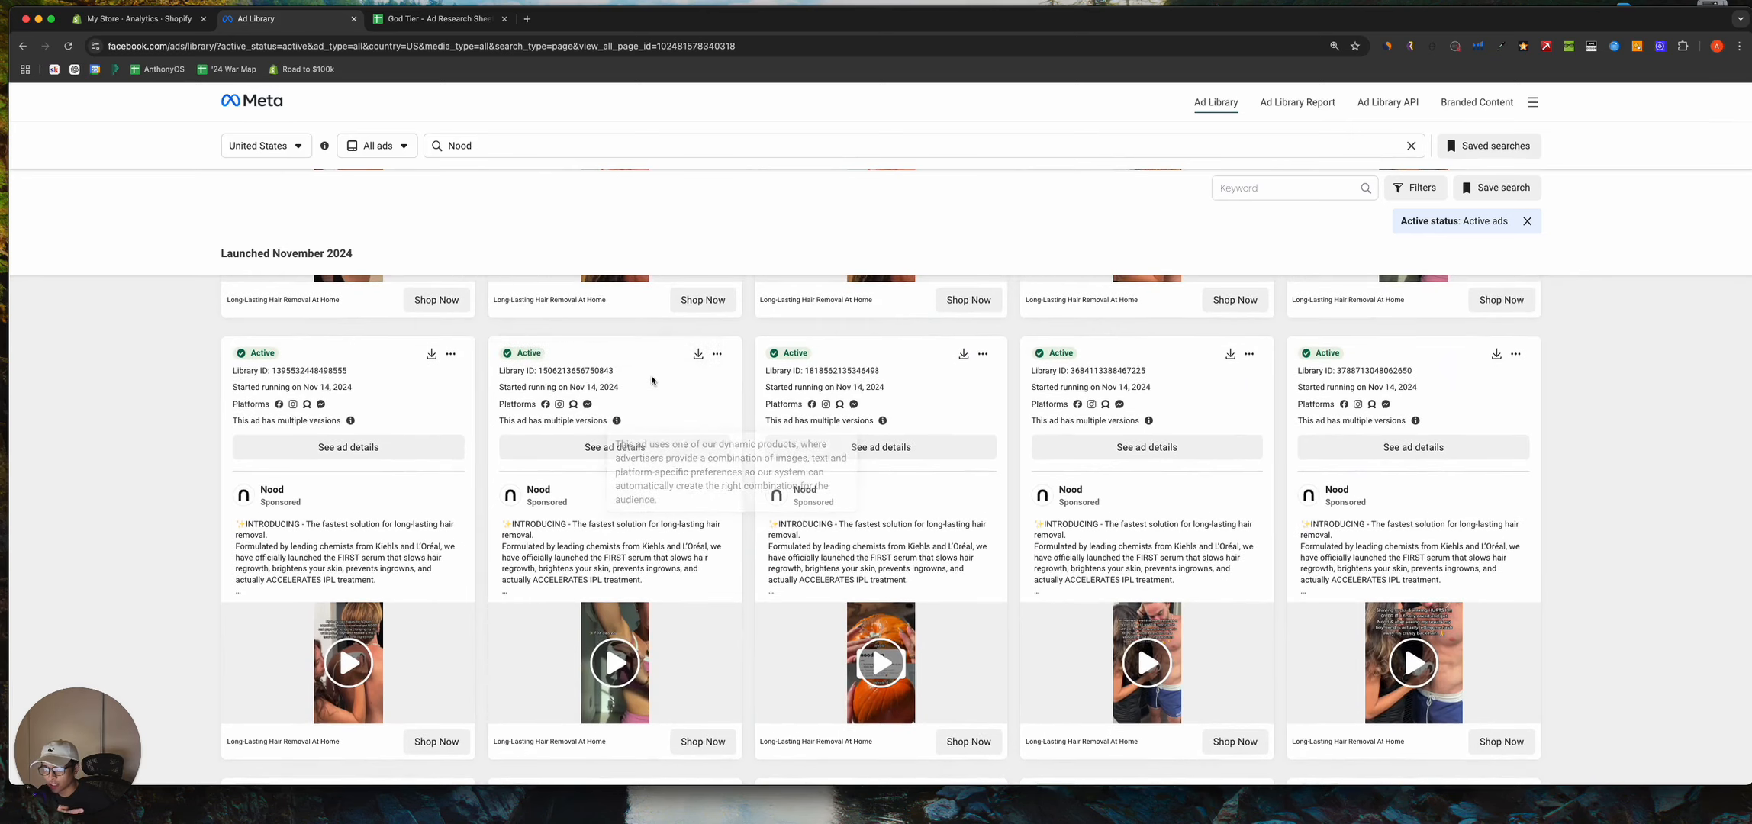
Open the details of a Nood hair removal video ad, play its video and lower the playback volume
scroll(369, 511, down, 5)
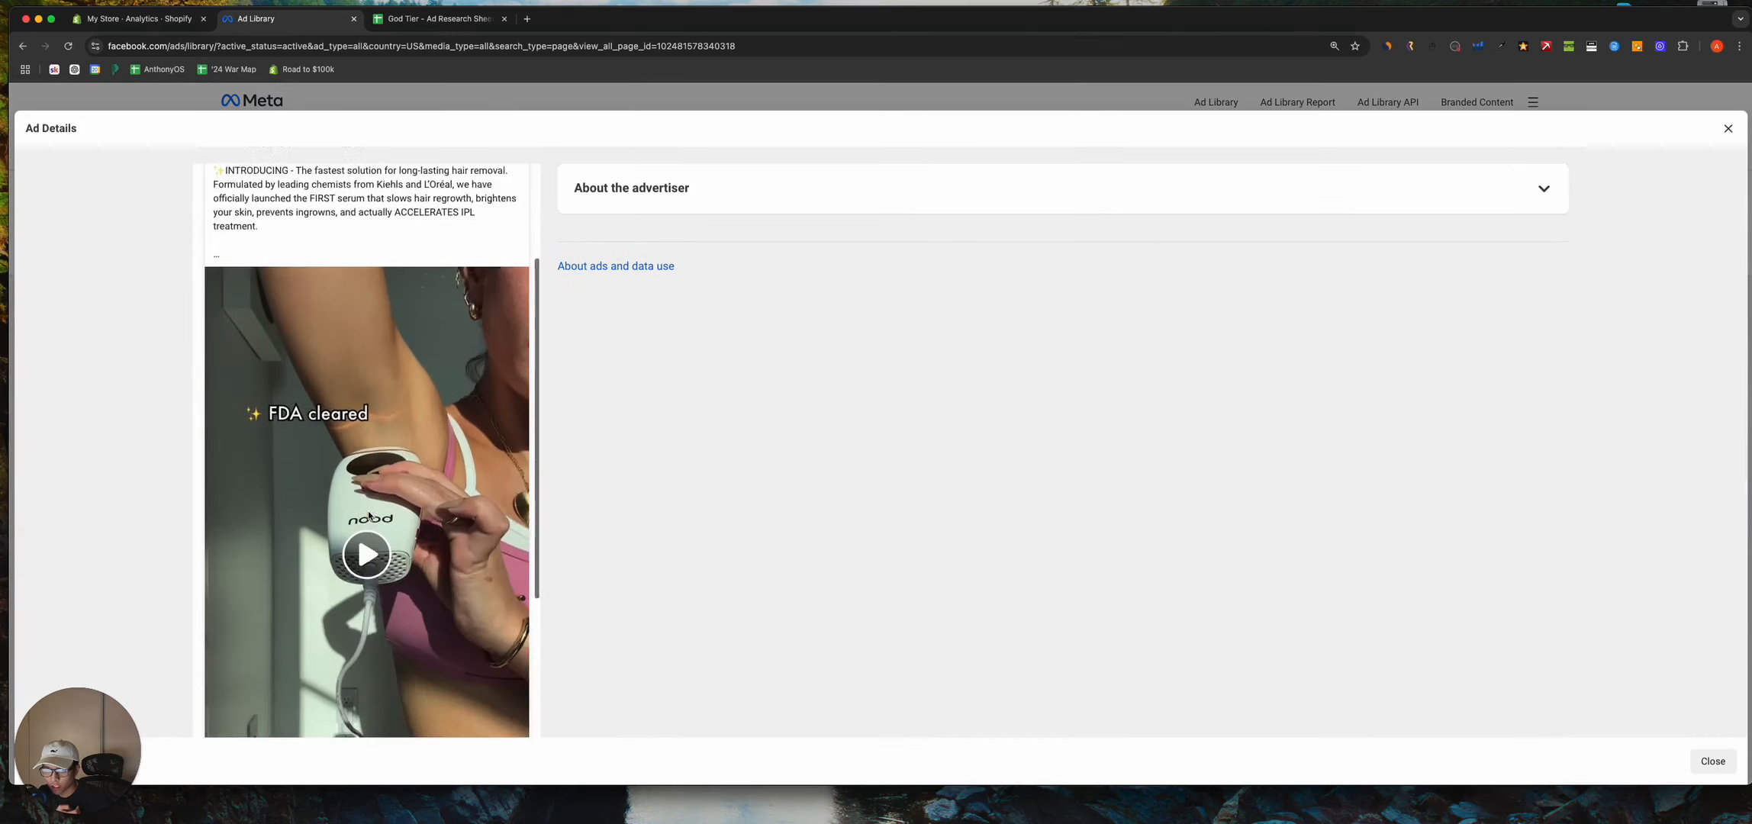
scroll(368, 511, up, 2)
scroll(368, 510, up, 1)
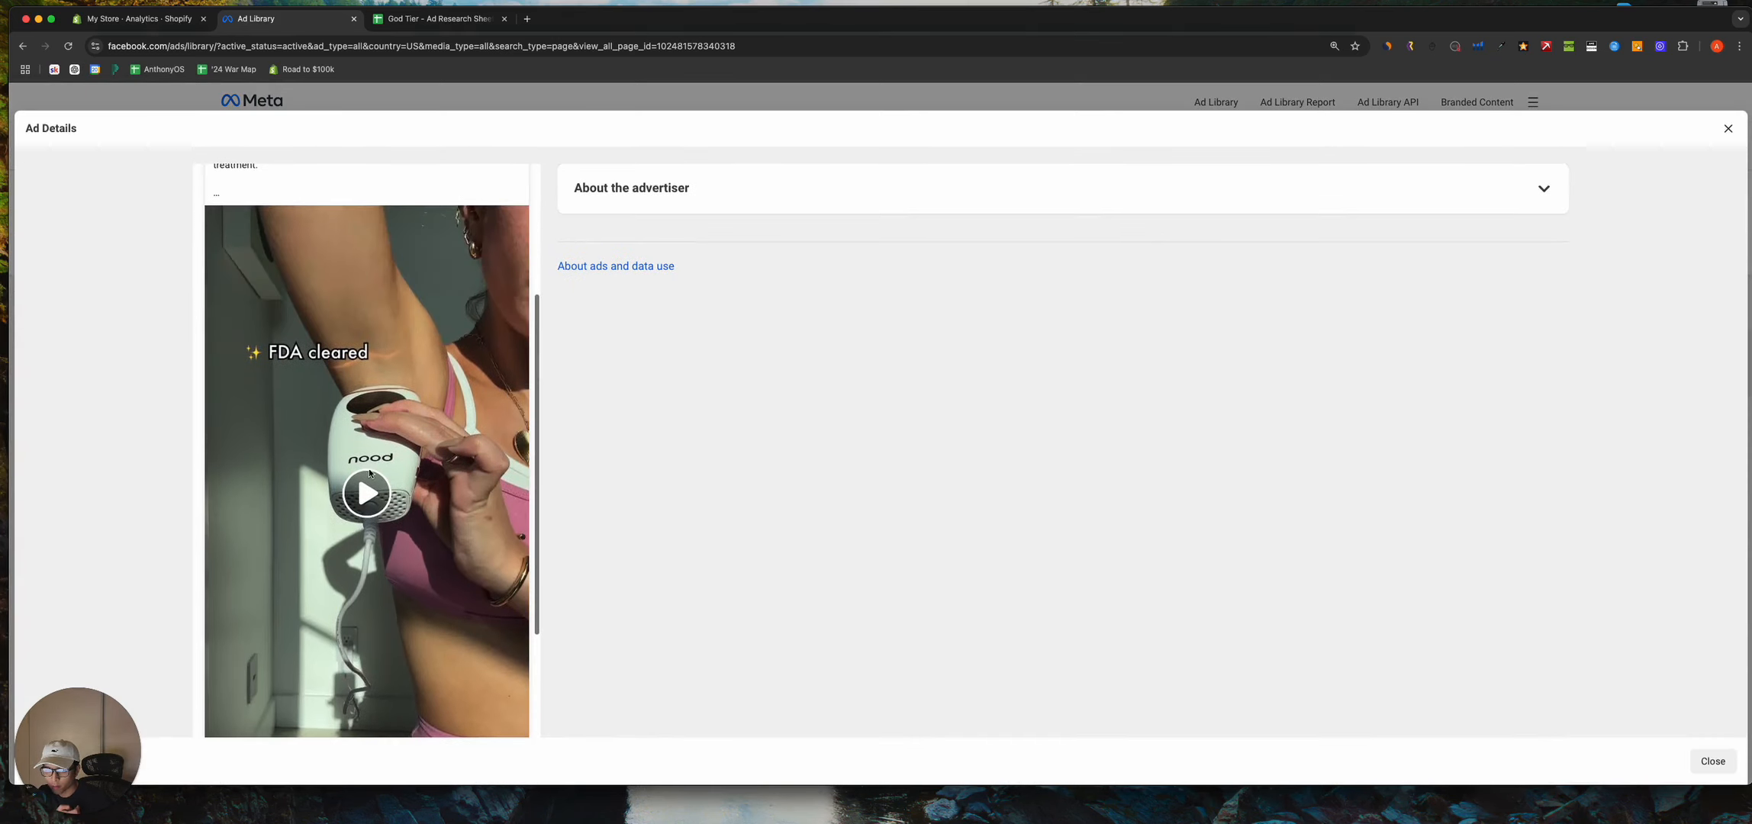
scroll(369, 510, down, 1)
click(363, 467)
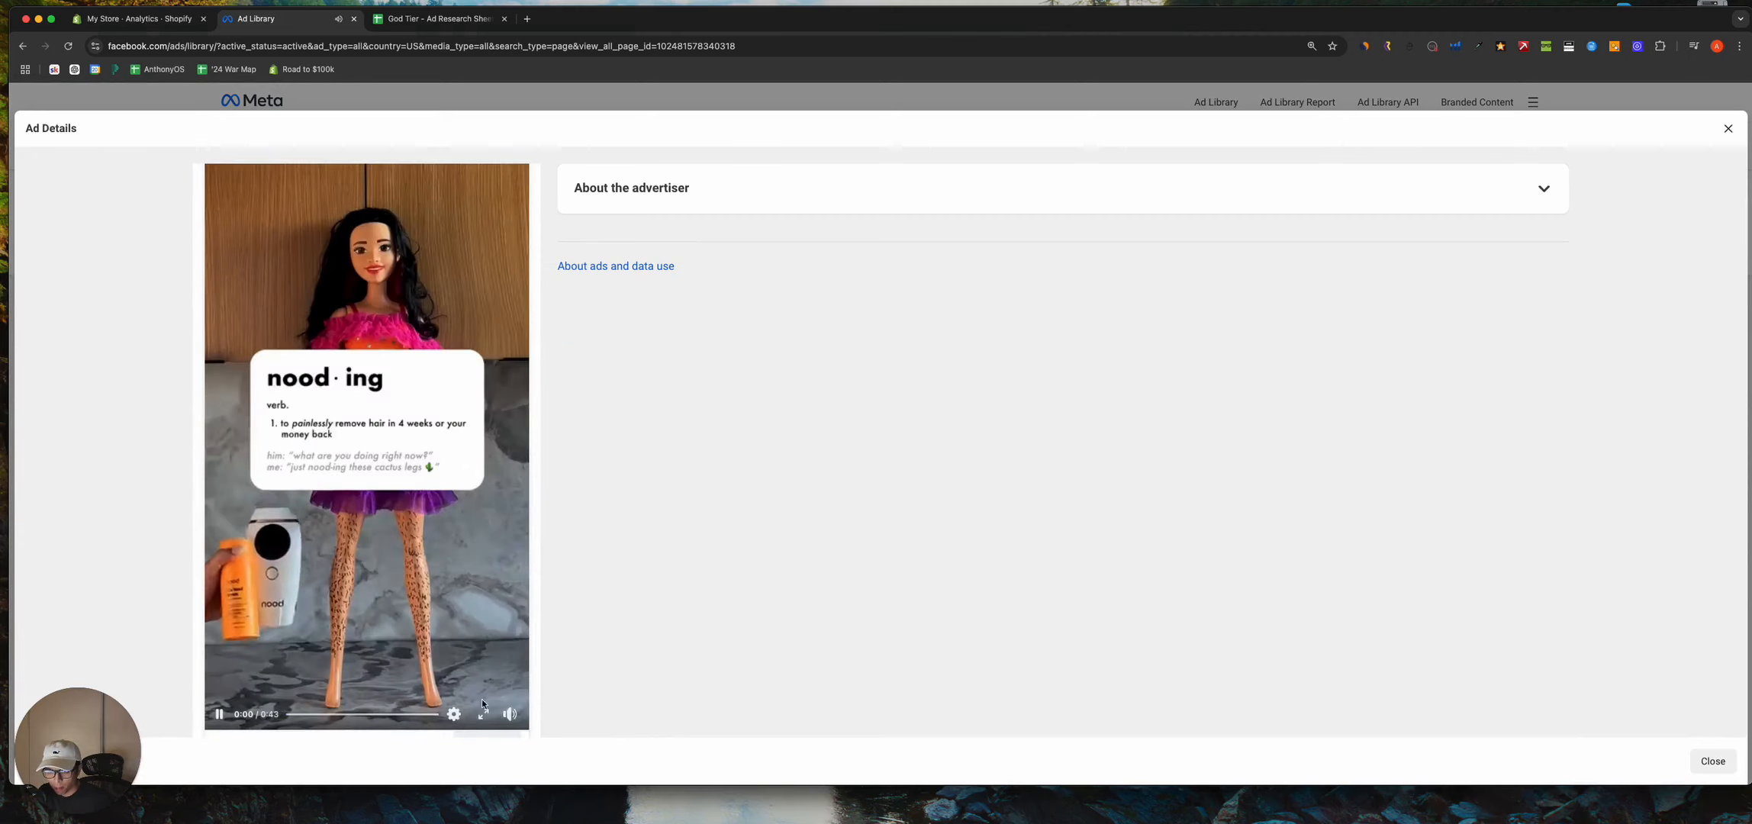
mouse_move(510, 712)
drag(509, 658, 510, 683)
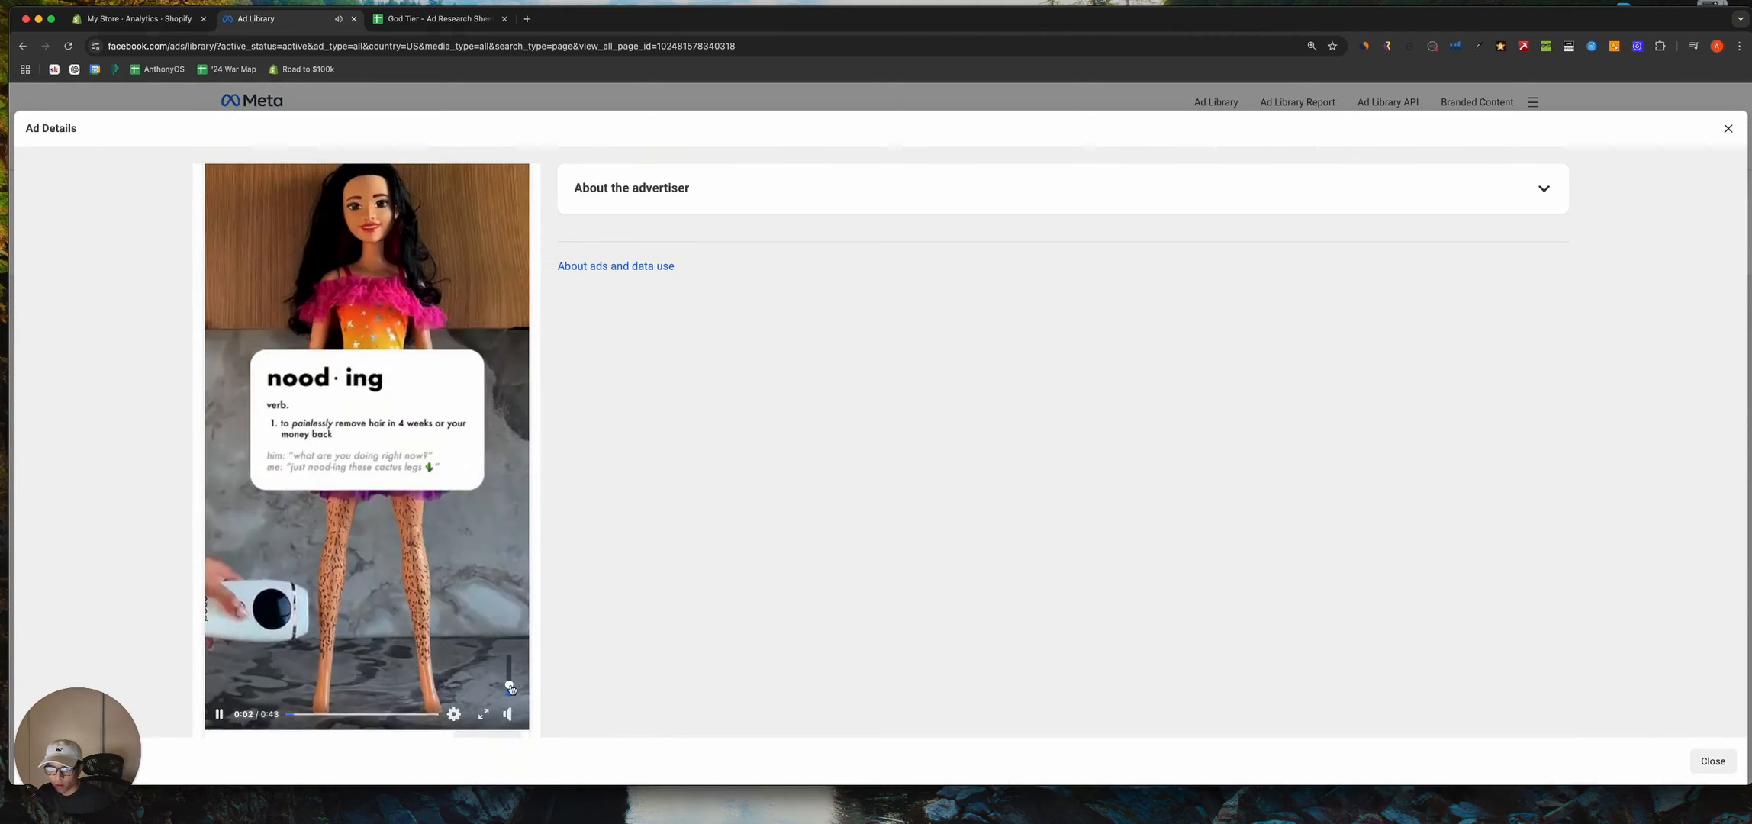
Close the current ad's details, open Nood's "Long-lasting hair removal in just 4 weeks" ad and play its video
click(246, 665)
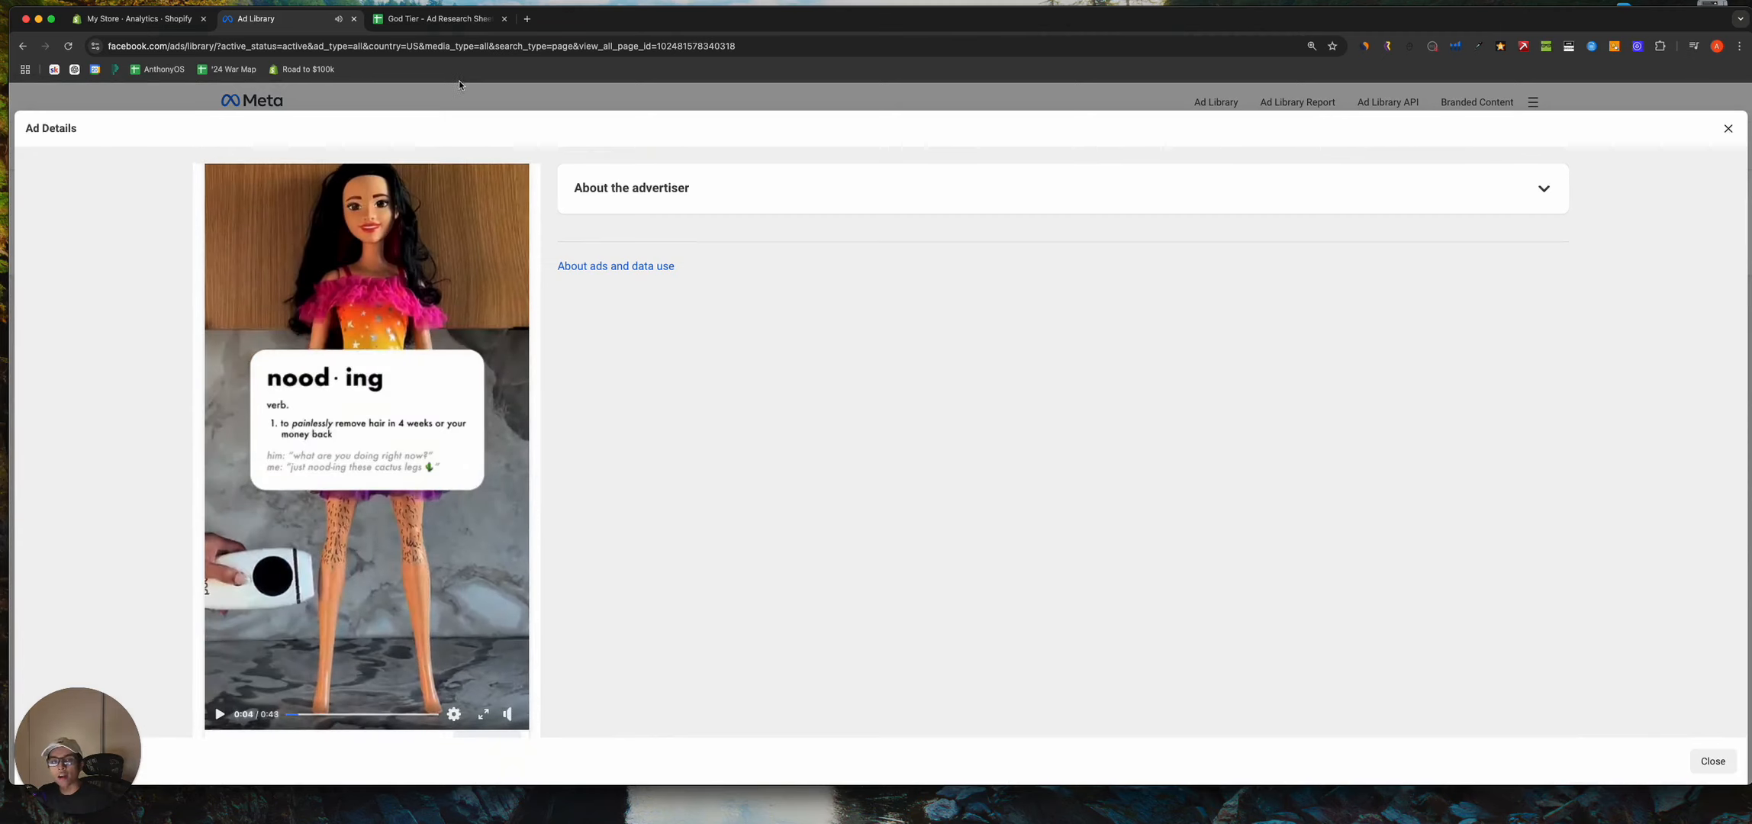
click(1728, 130)
click(821, 398)
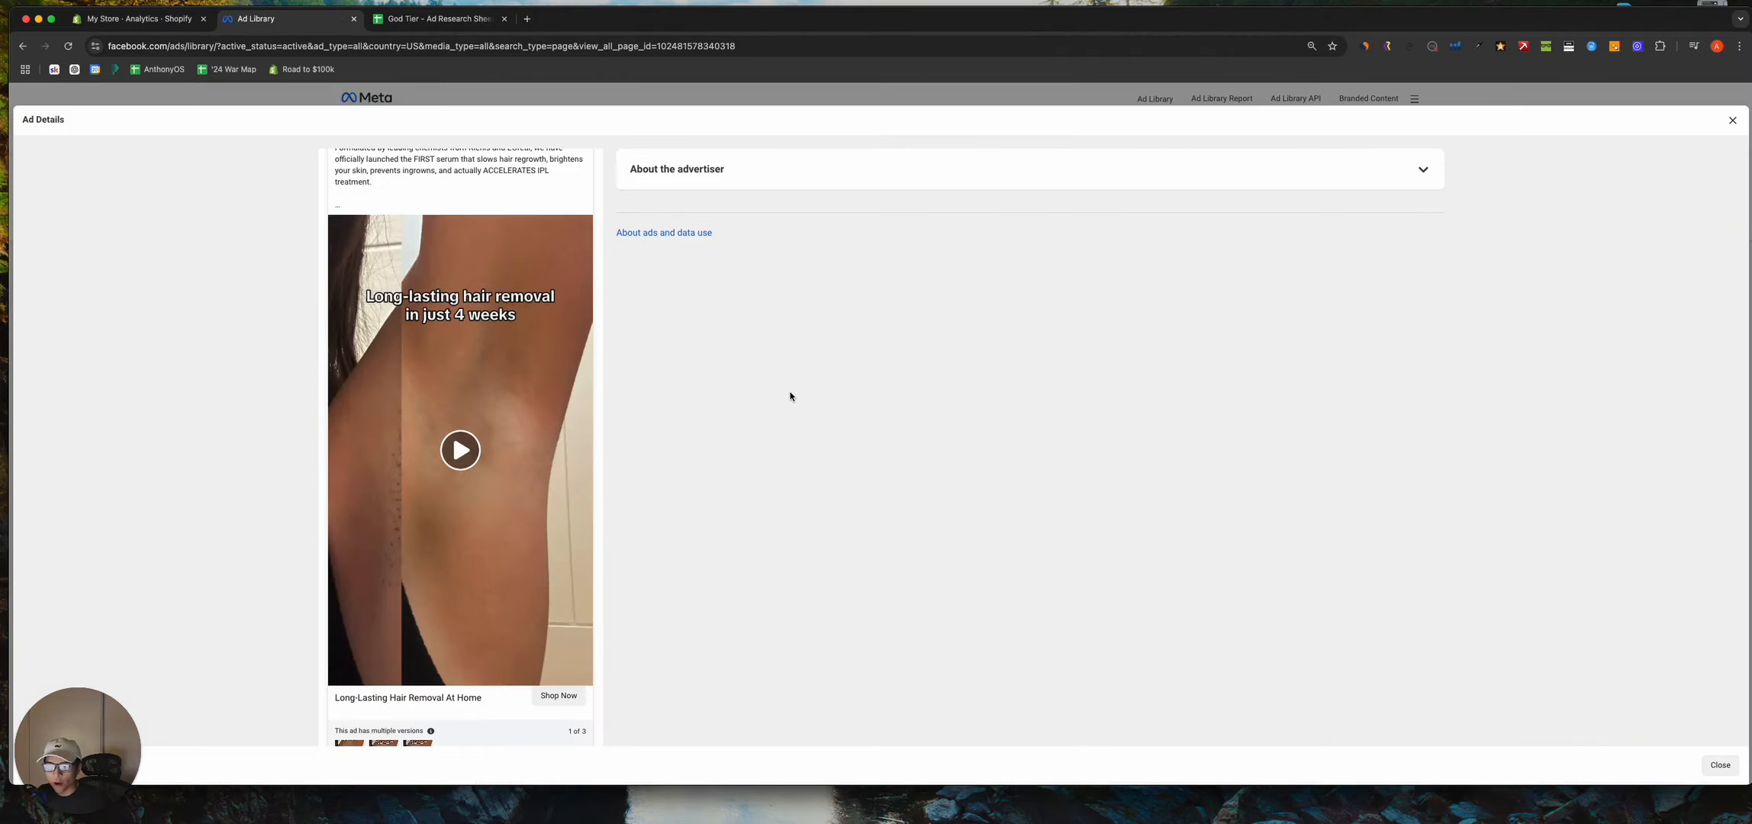
click(459, 450)
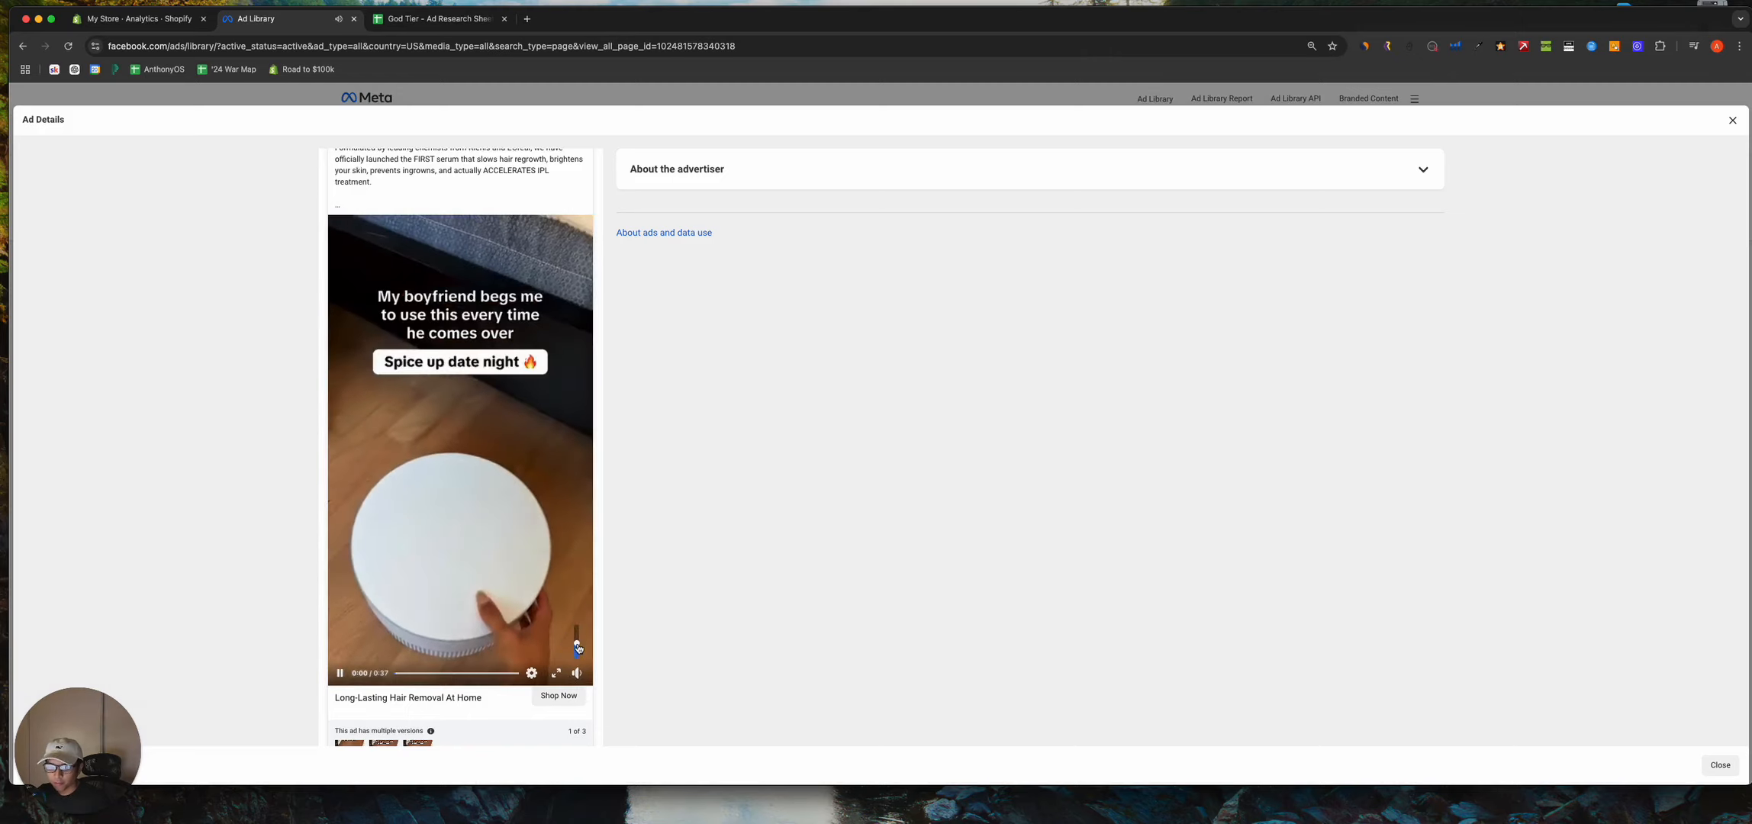
click(335, 674)
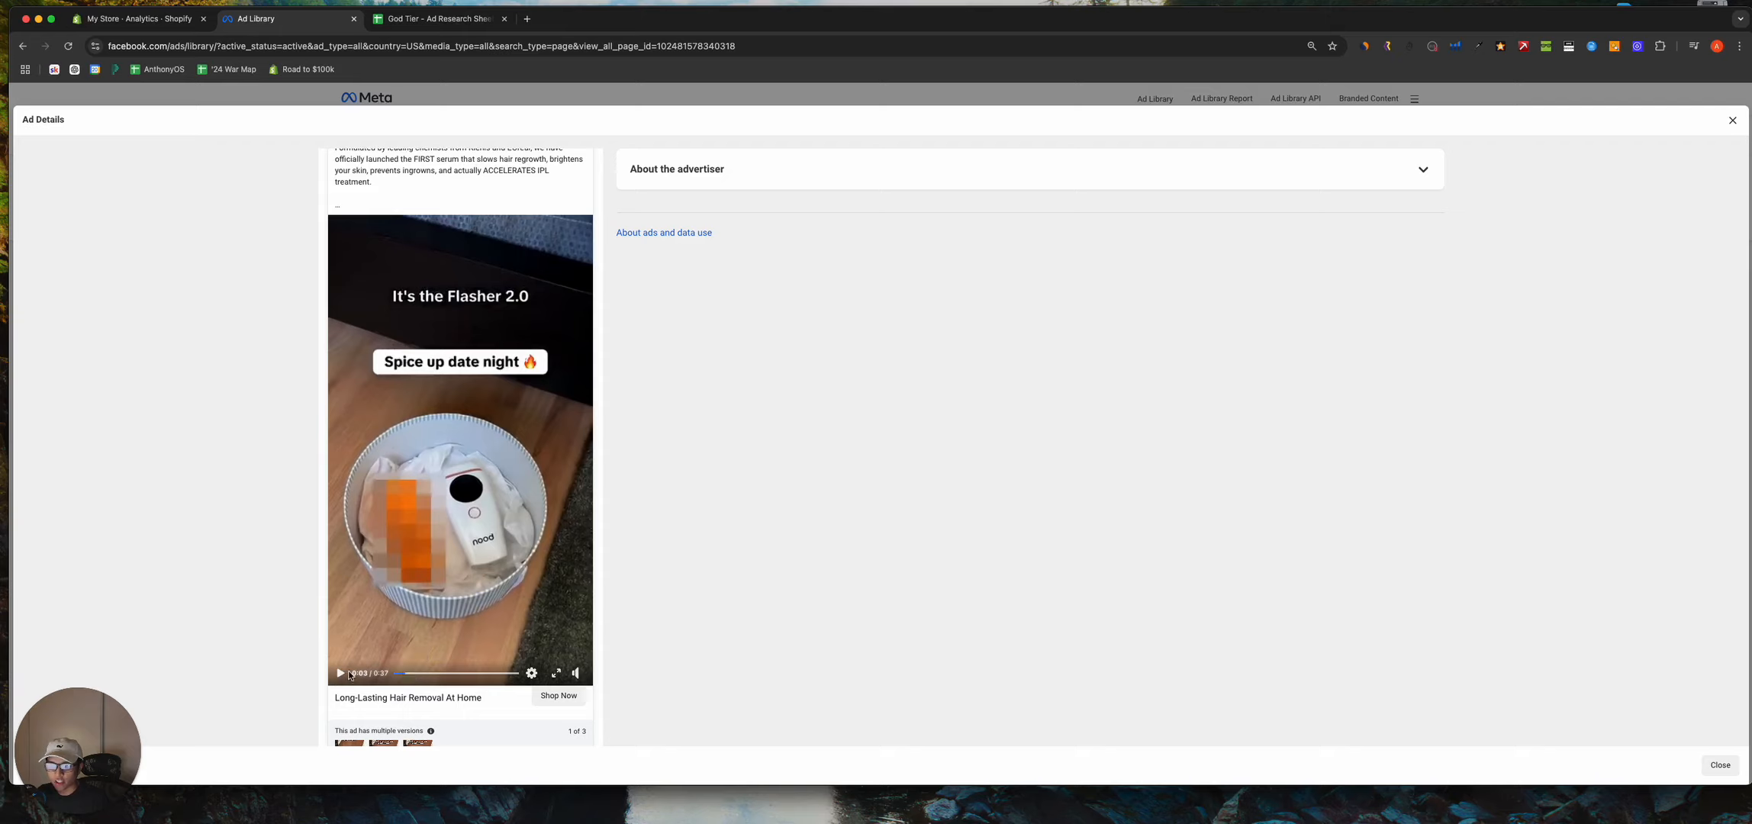
click(340, 675)
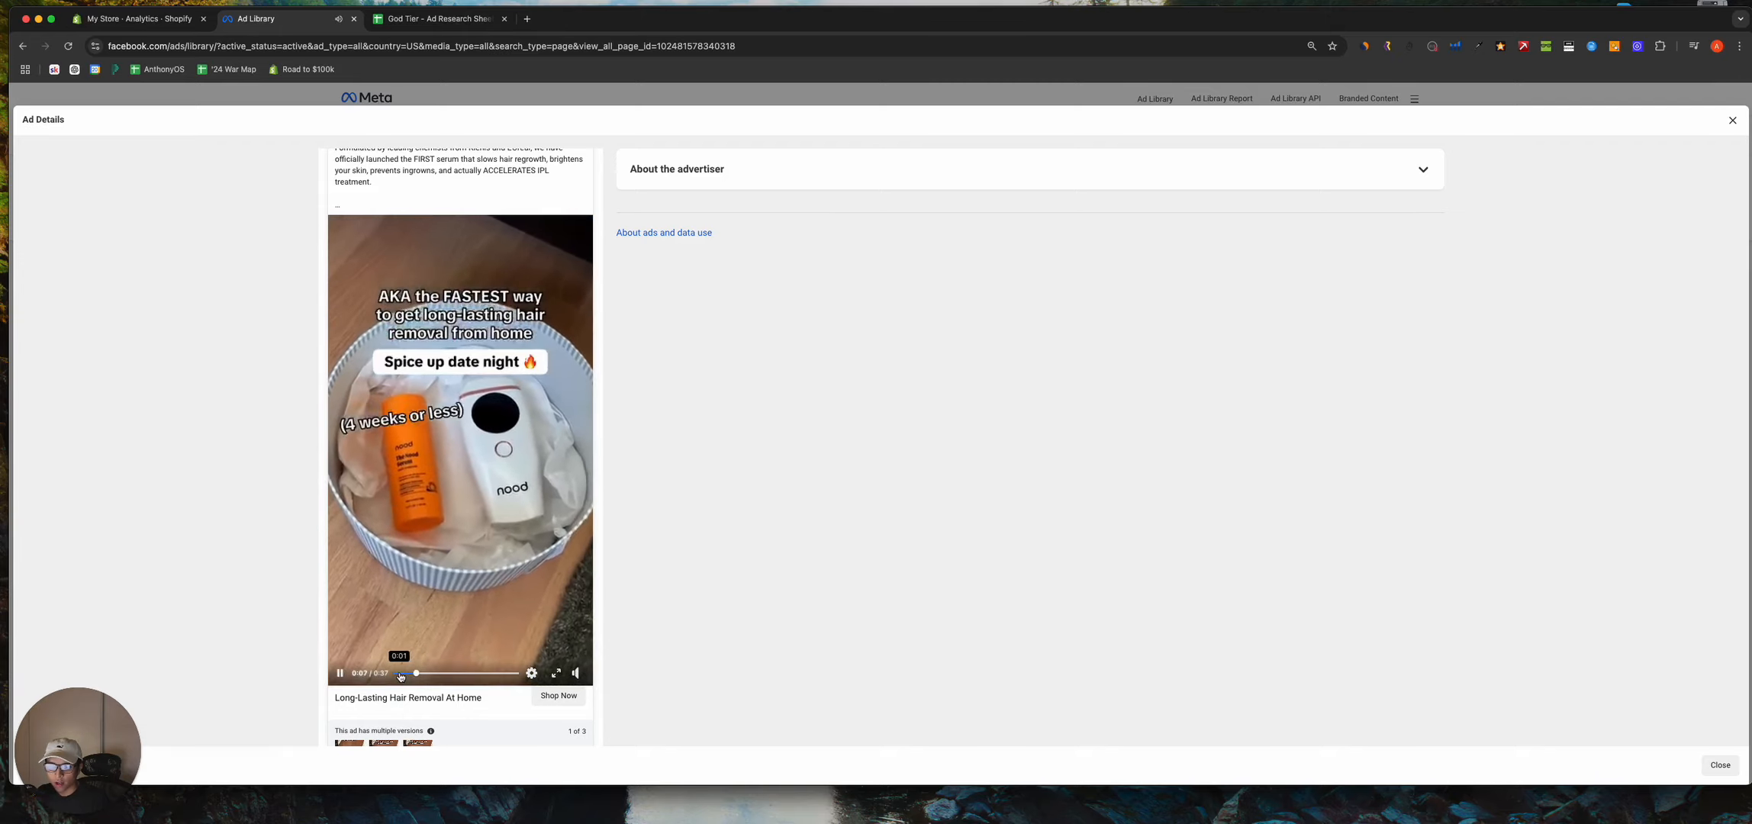
Skim through the "Spice up date night" video to examine its body copy, product claims and closing offer
click(440, 675)
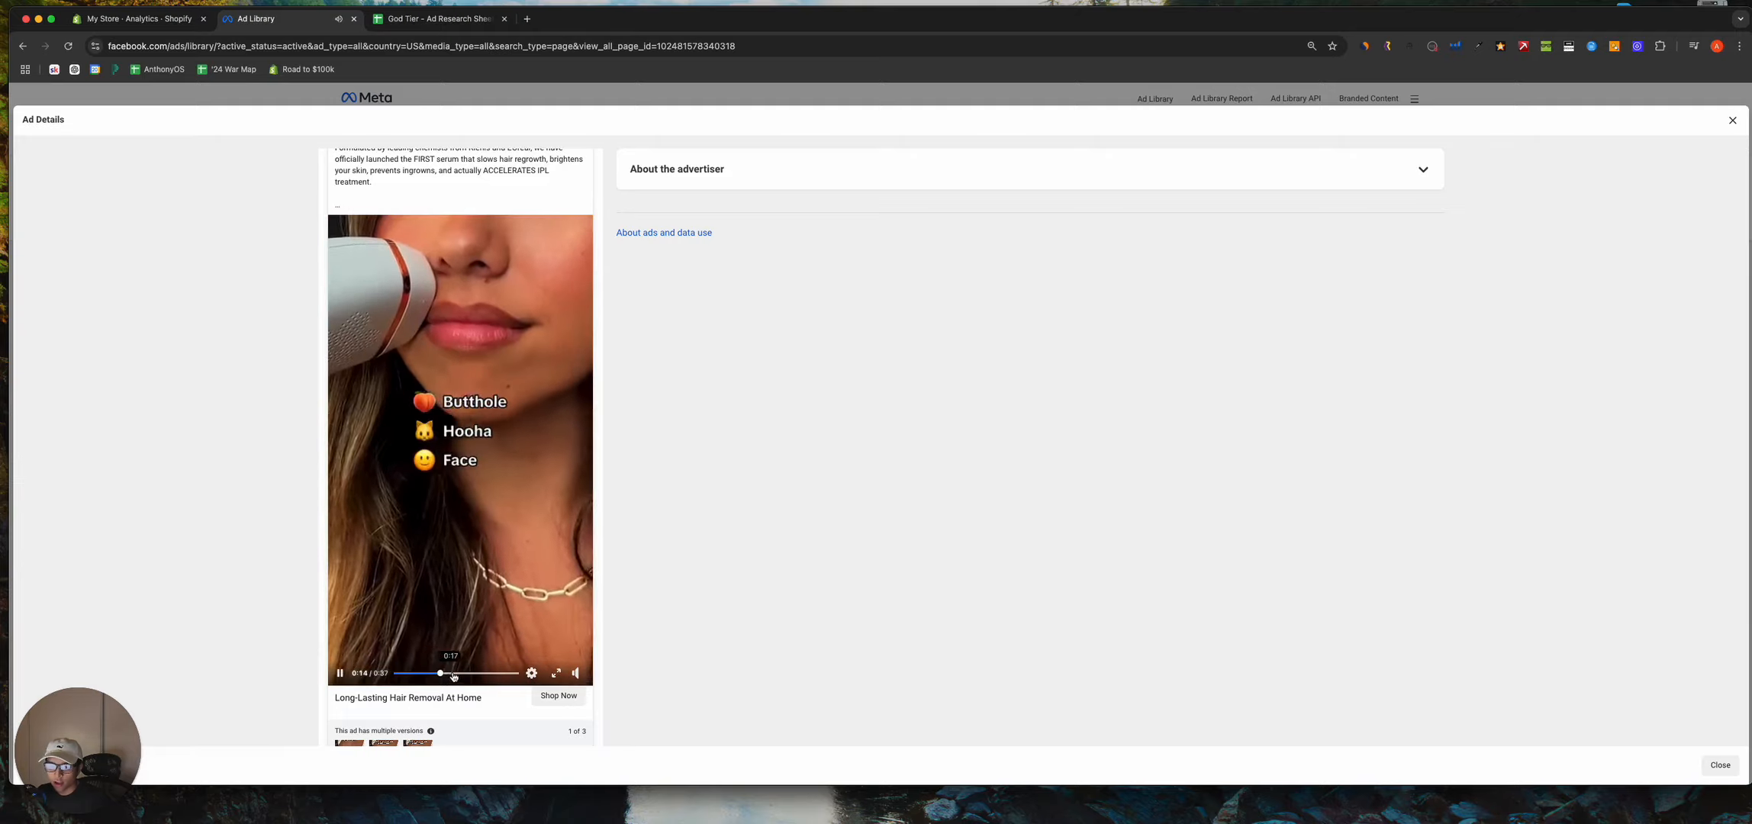
click(451, 675)
click(465, 676)
click(486, 675)
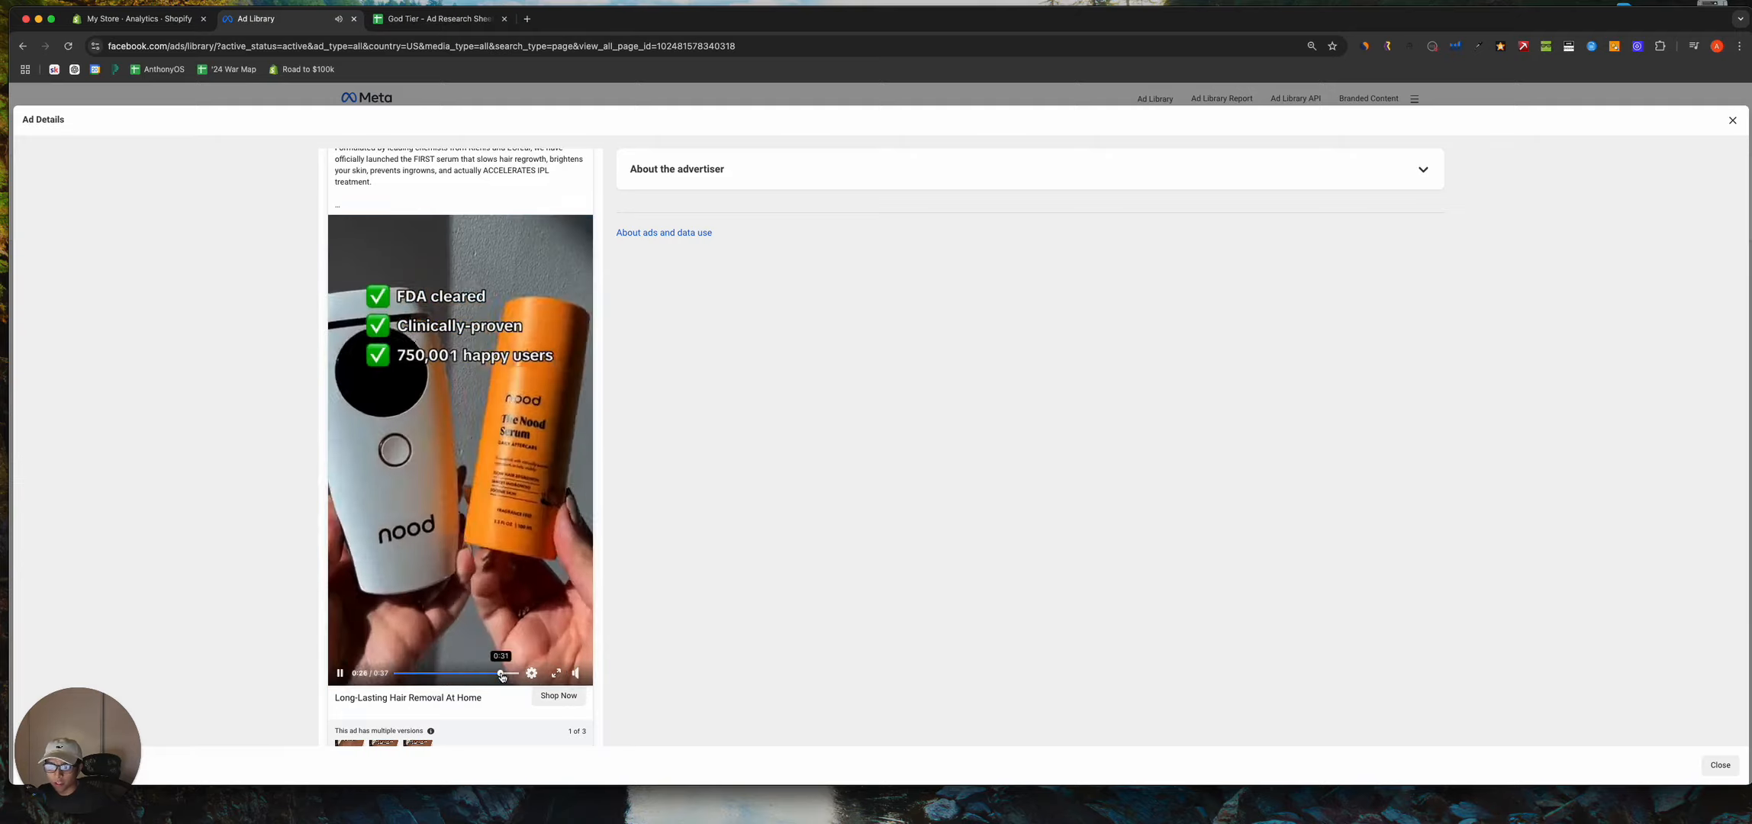
click(477, 675)
click(460, 675)
click(439, 674)
click(501, 675)
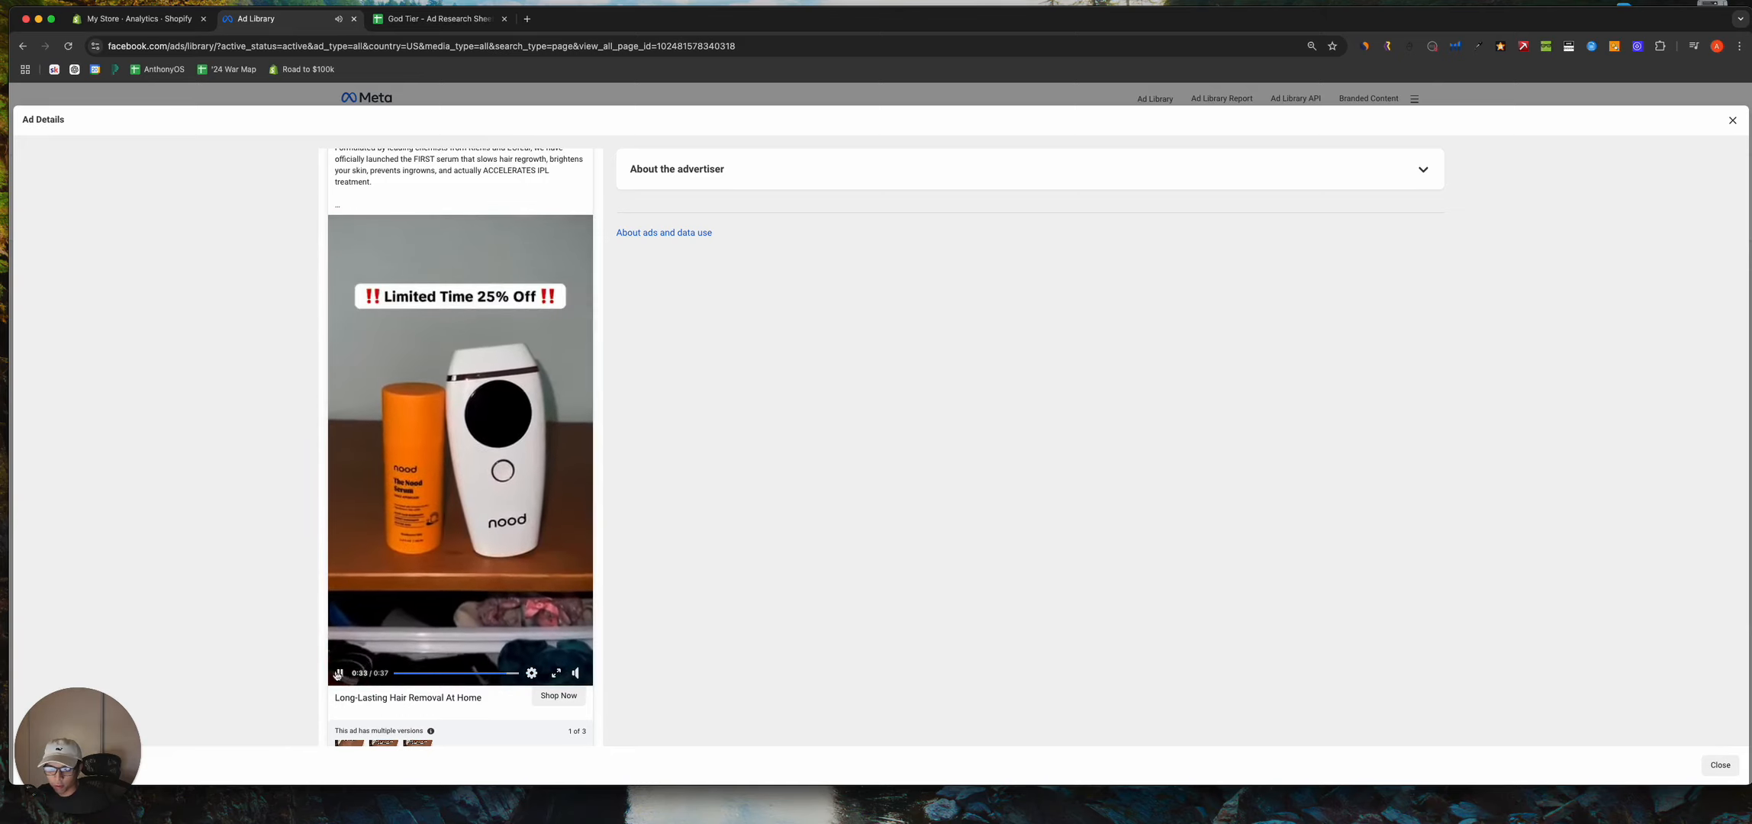
click(338, 675)
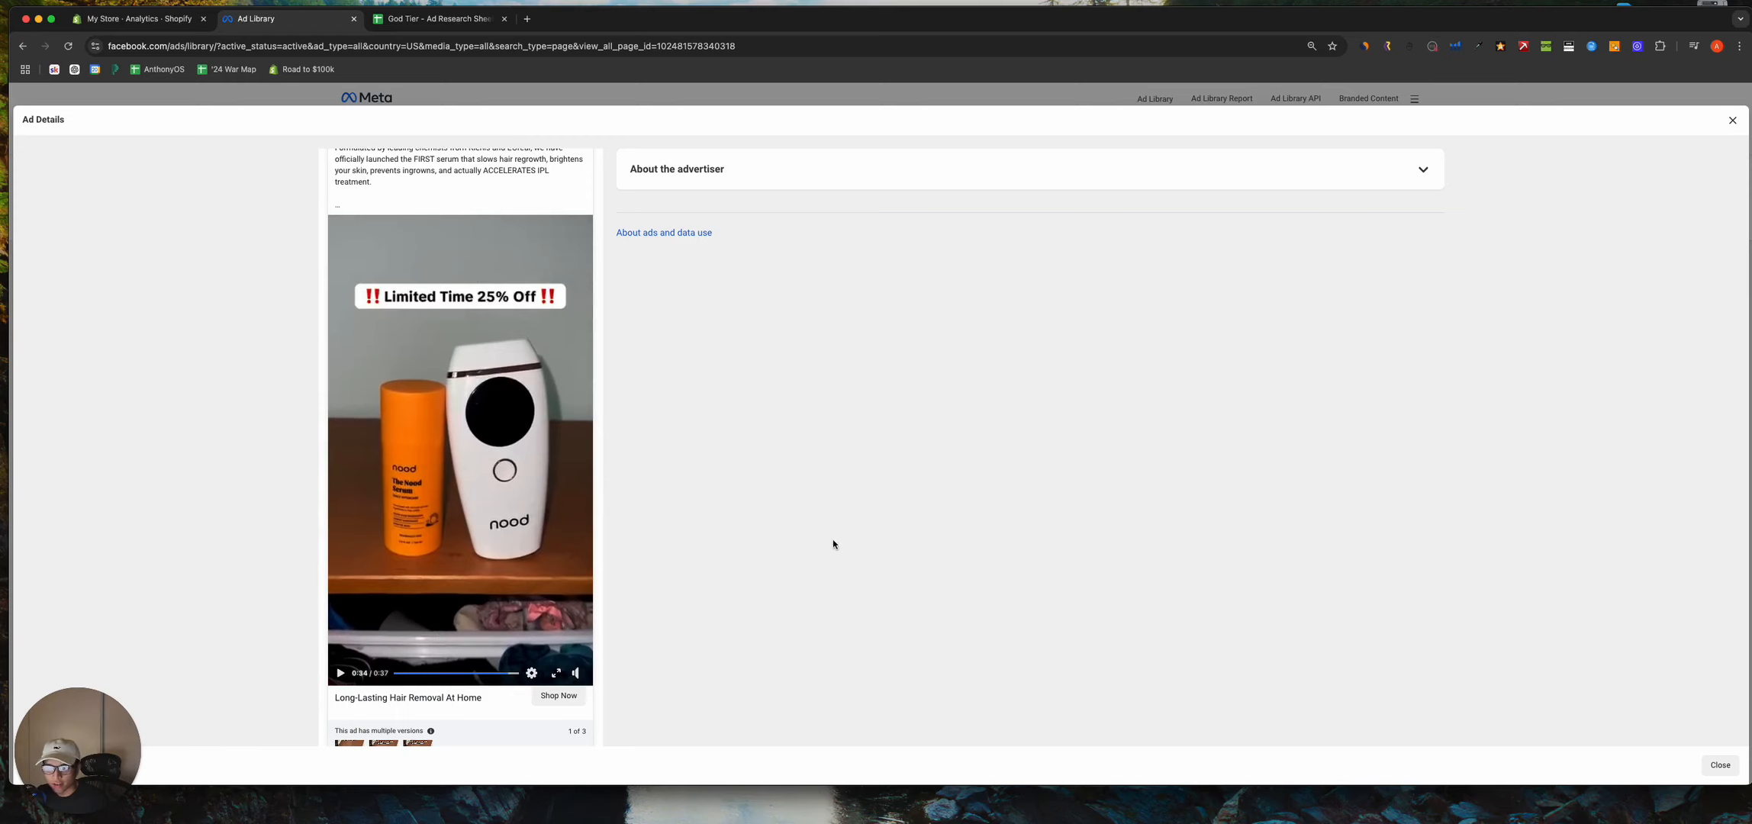
Download the Nood ad's creative with the AdLibNote downloader and dismiss the review request as already reviewed
scroll(458, 382, up, 3)
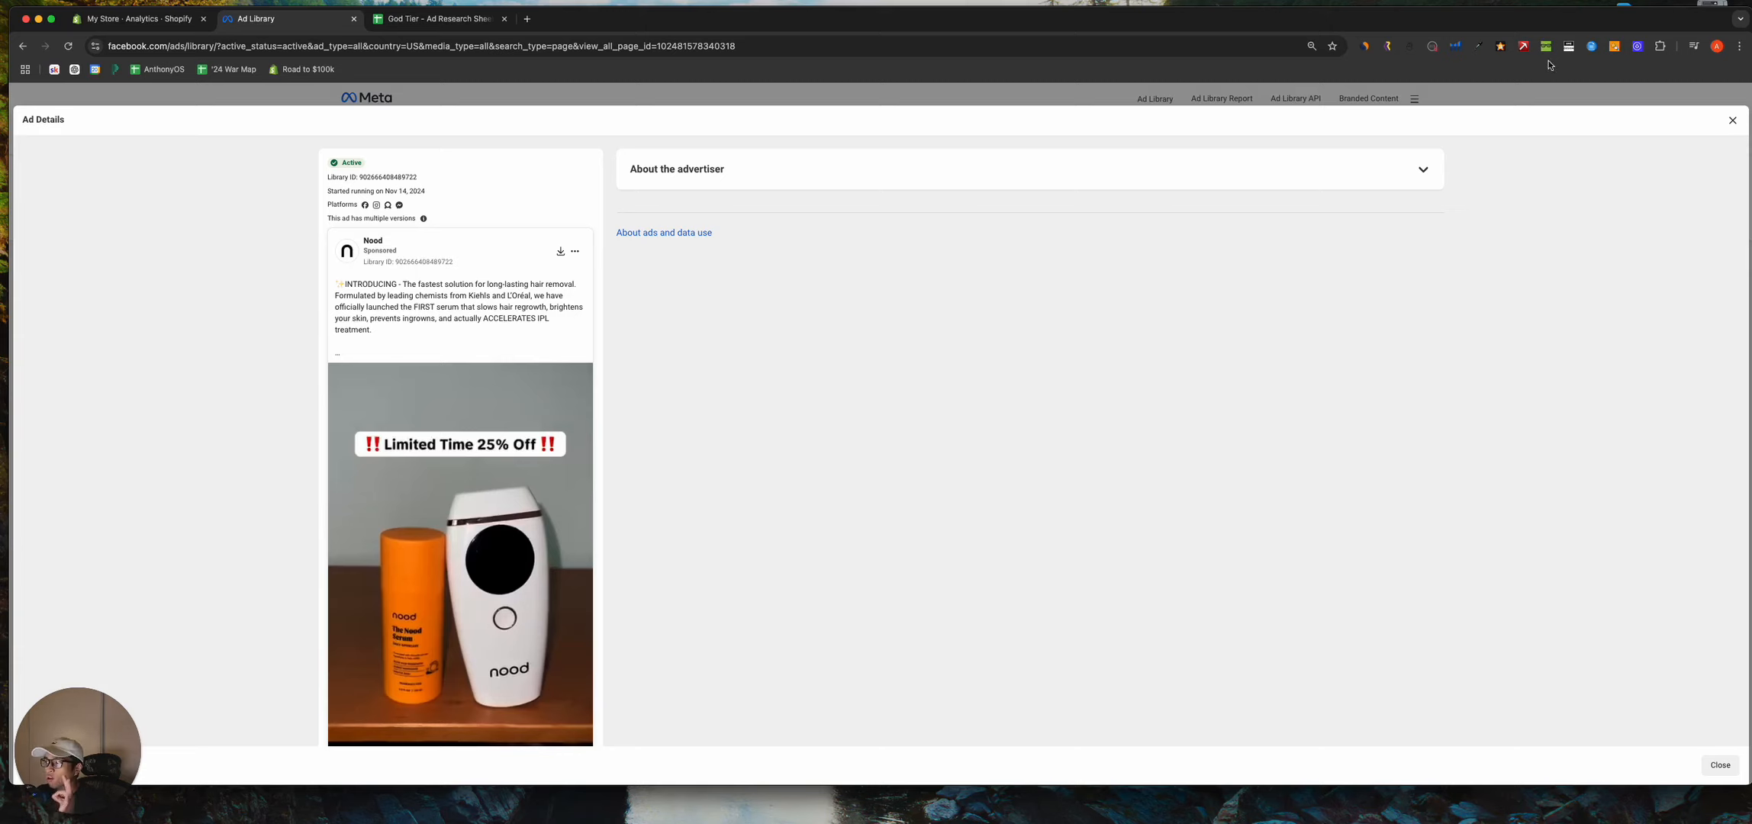
click(1636, 45)
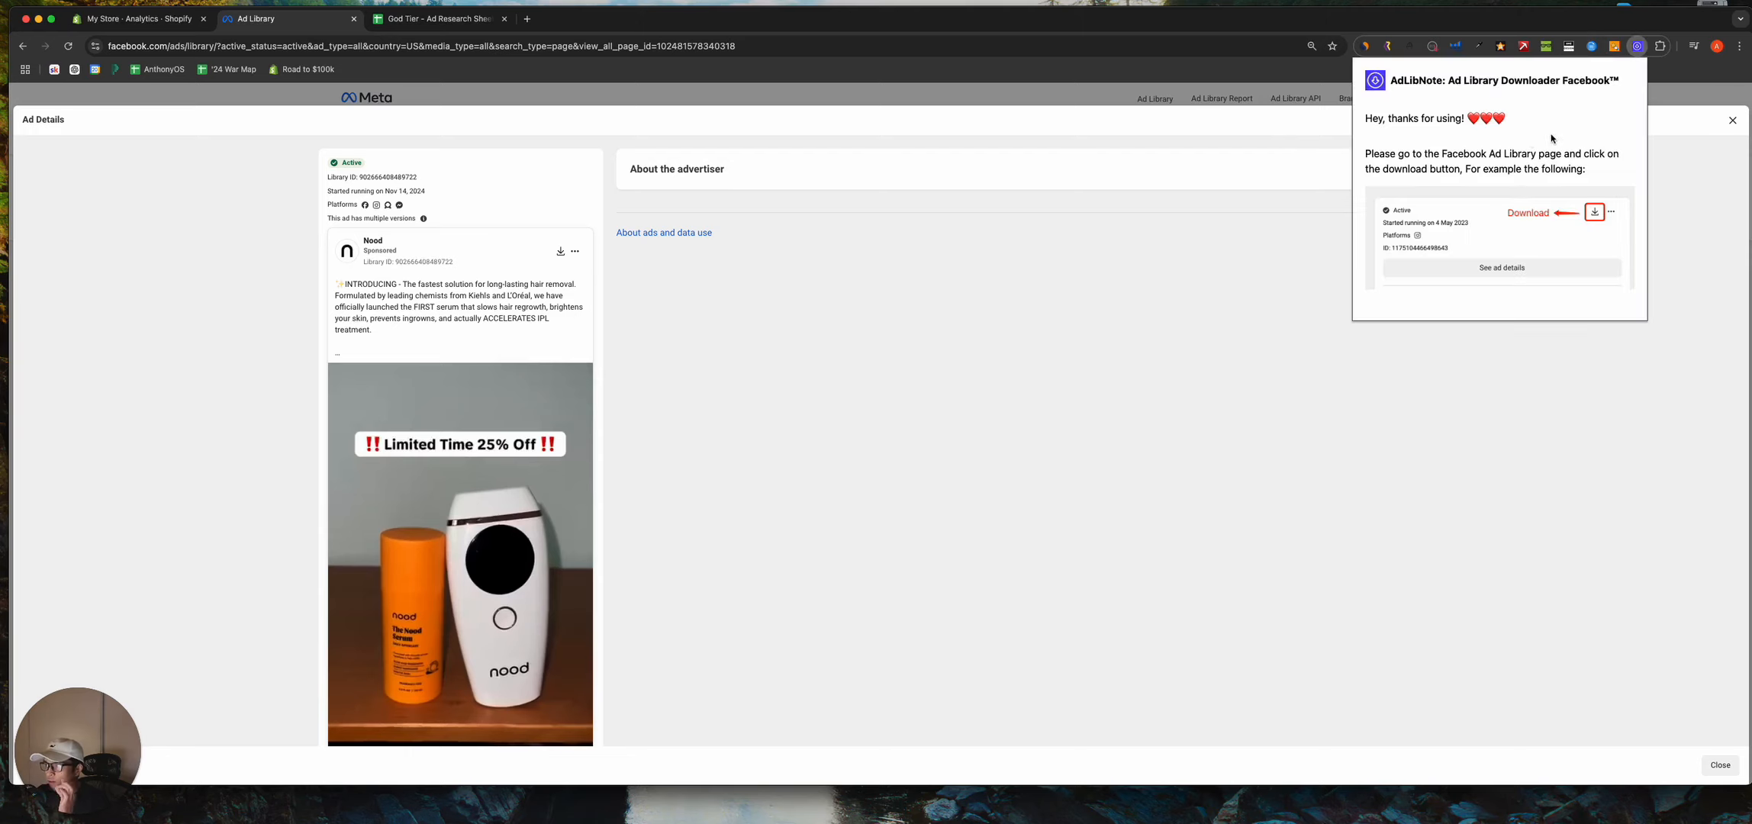
click(1096, 229)
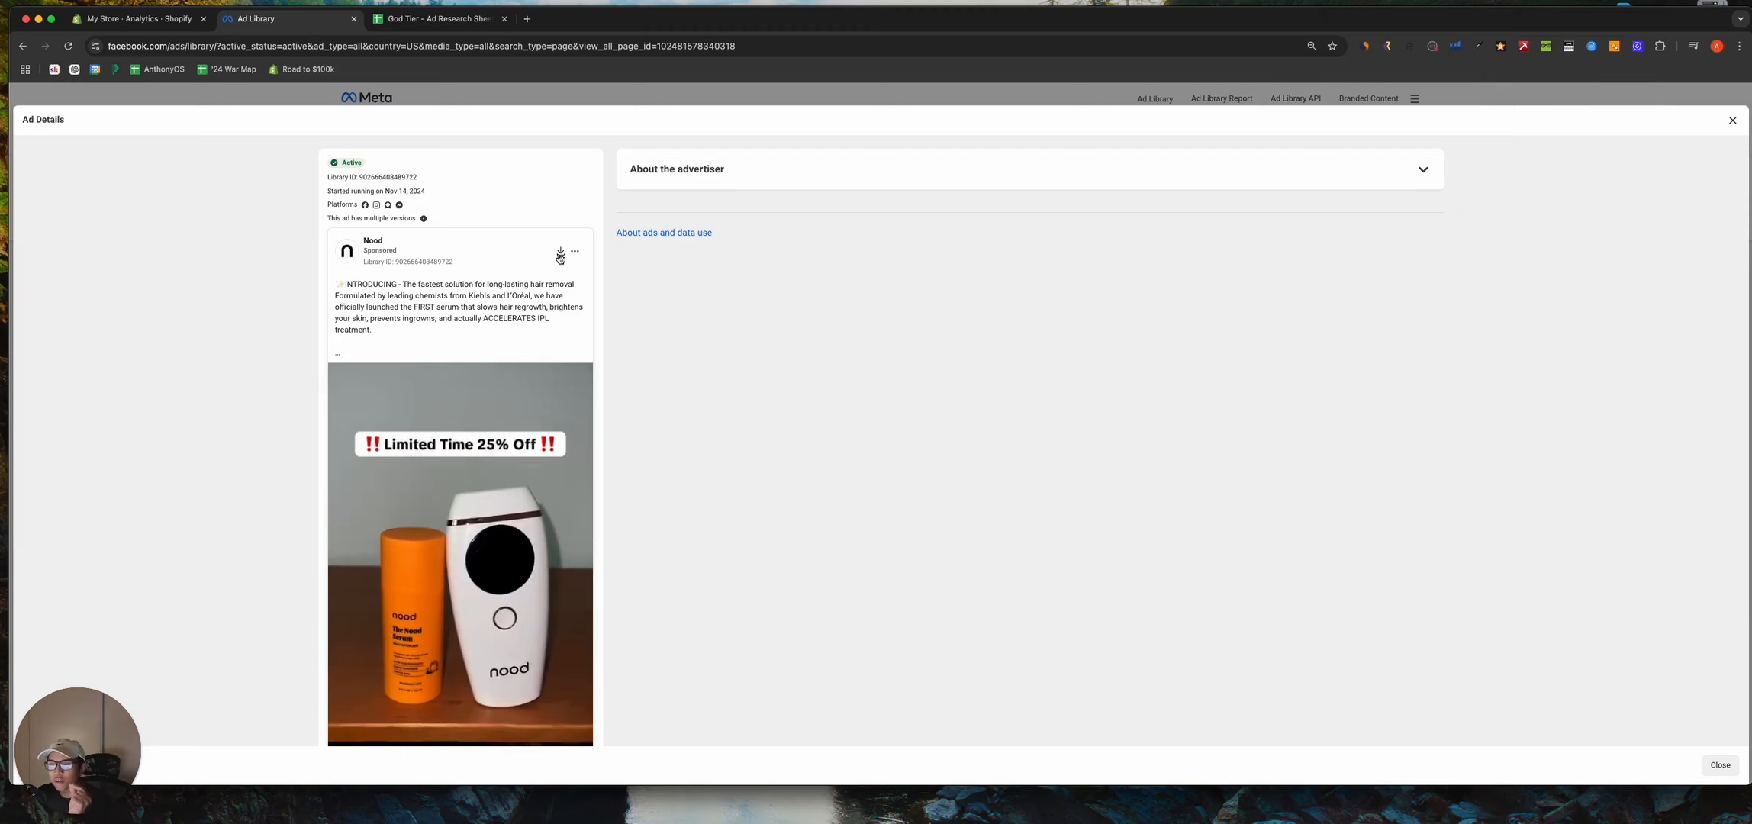
click(560, 252)
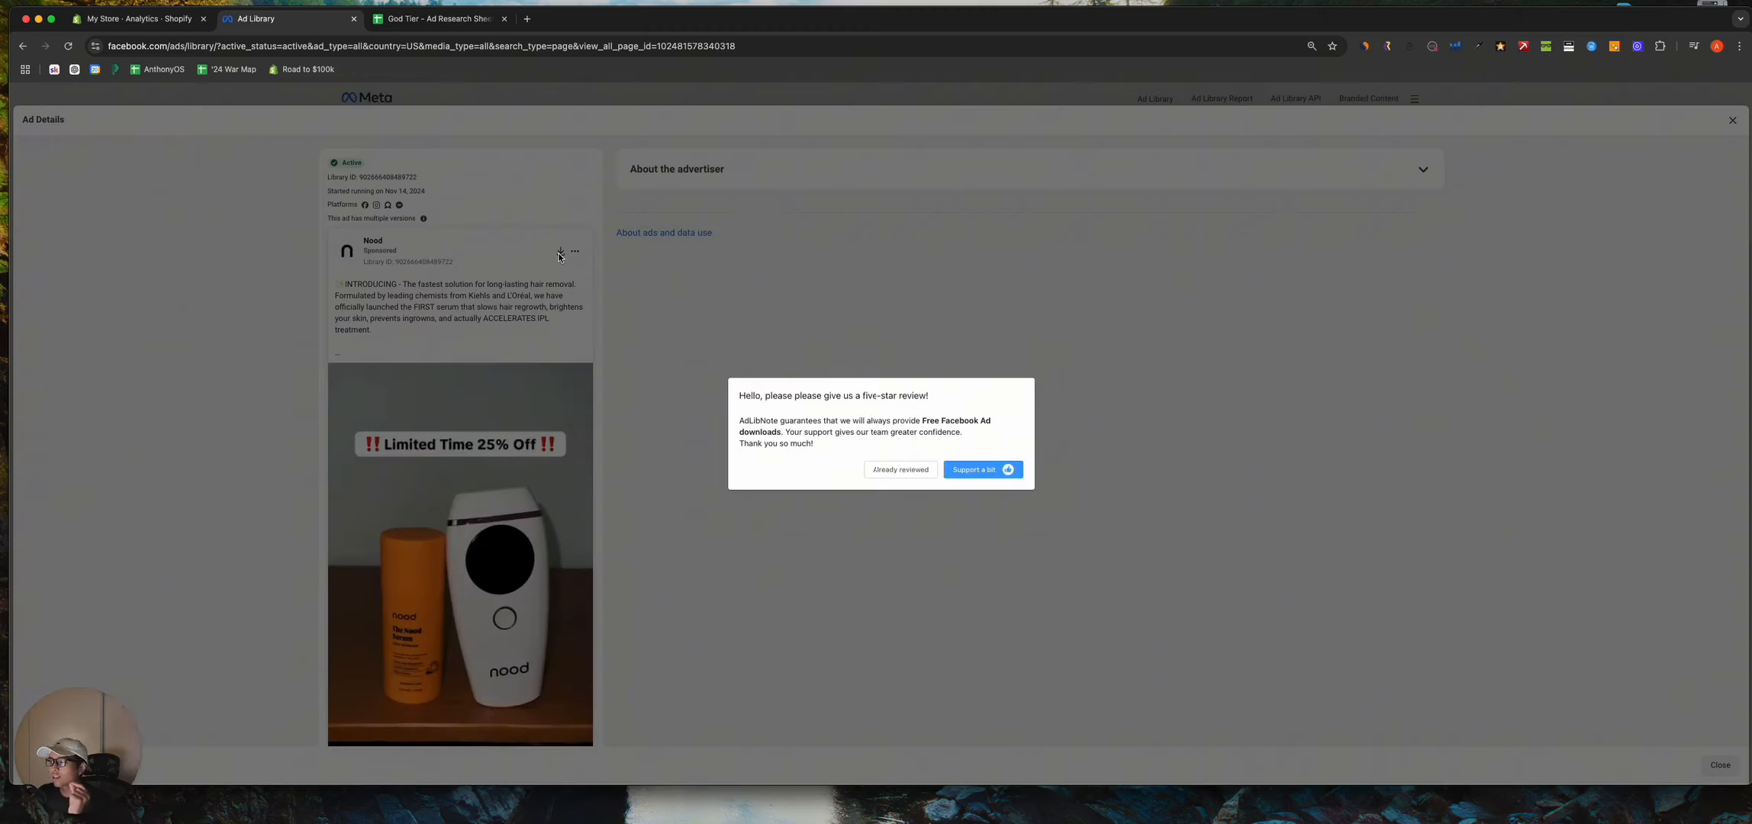
click(882, 471)
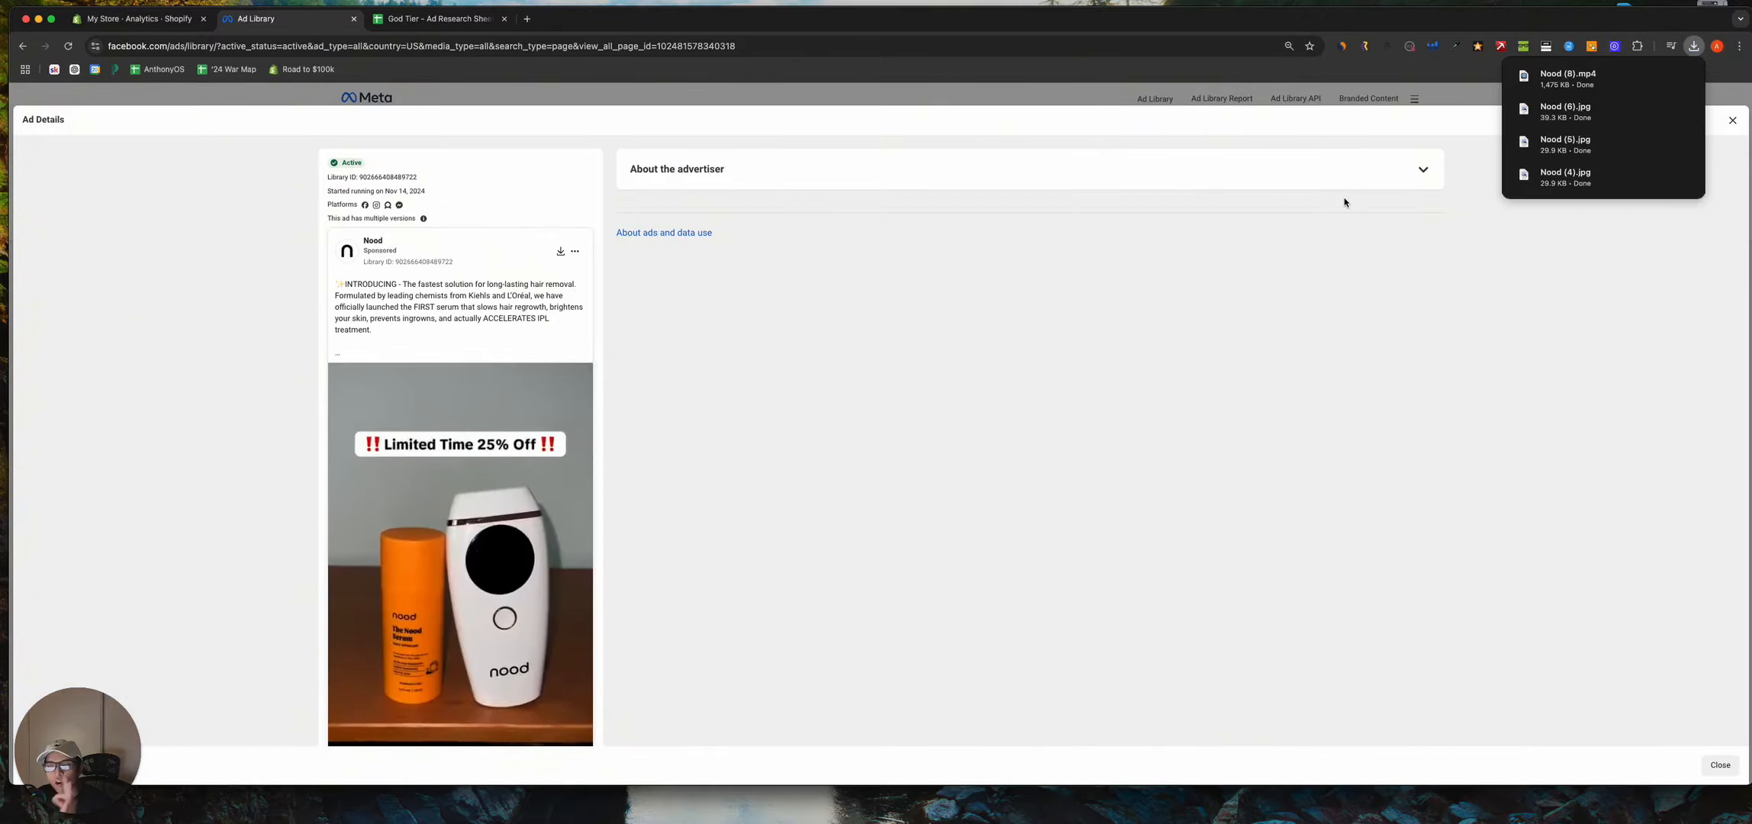
Preview the downloaded Nood (8).mp4 from the Downloads folder, and close the video, the folder and the ad details
click(1658, 77)
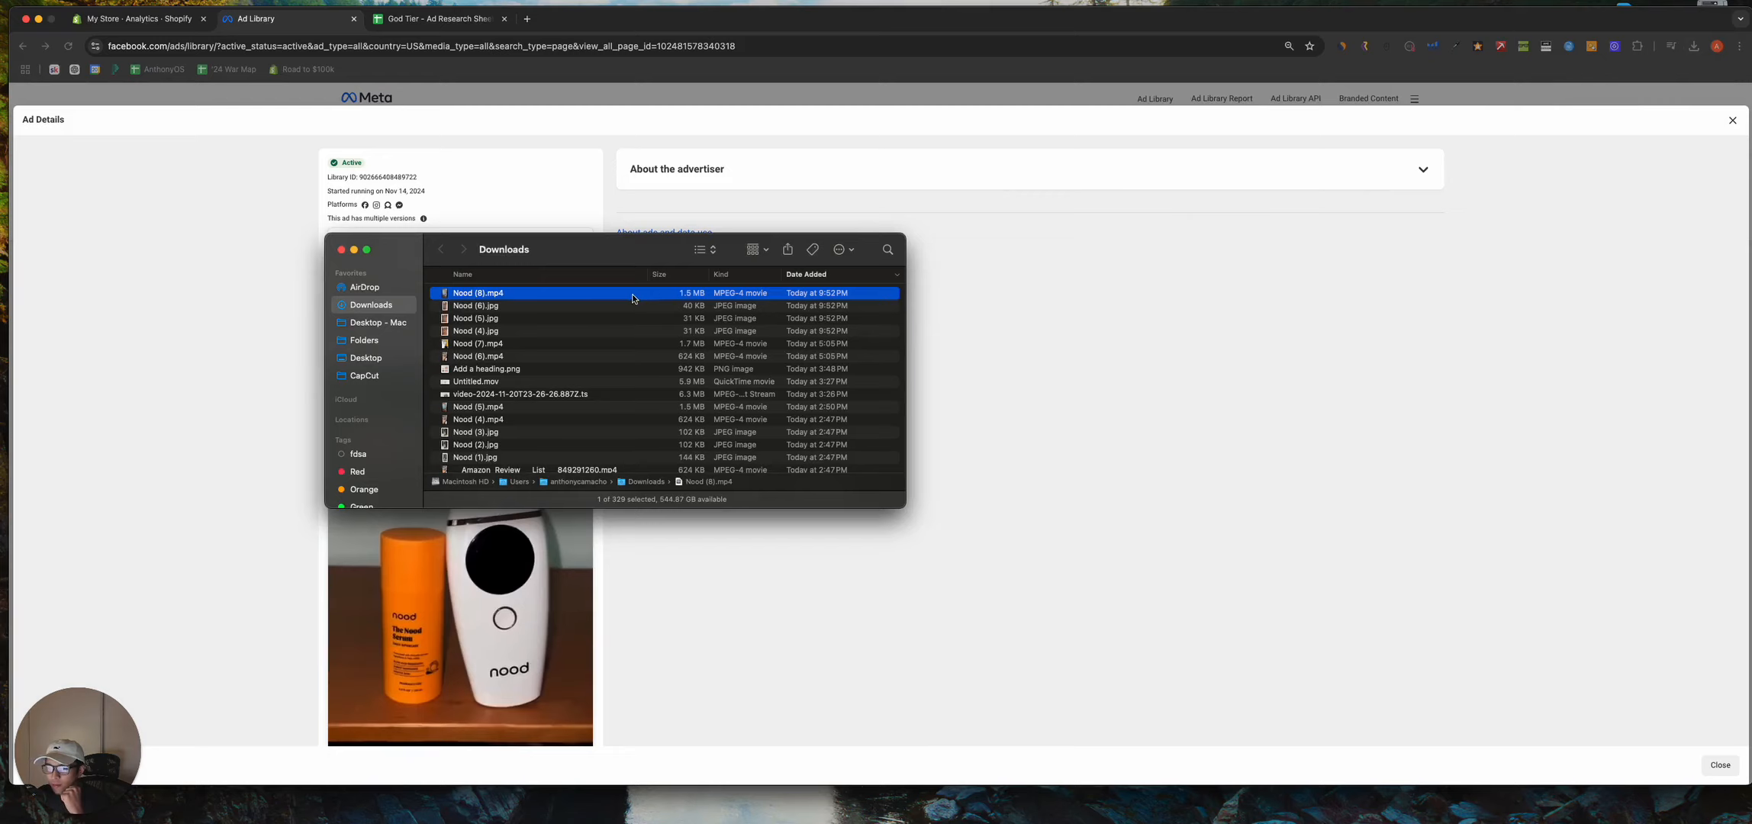
double_click(632, 295)
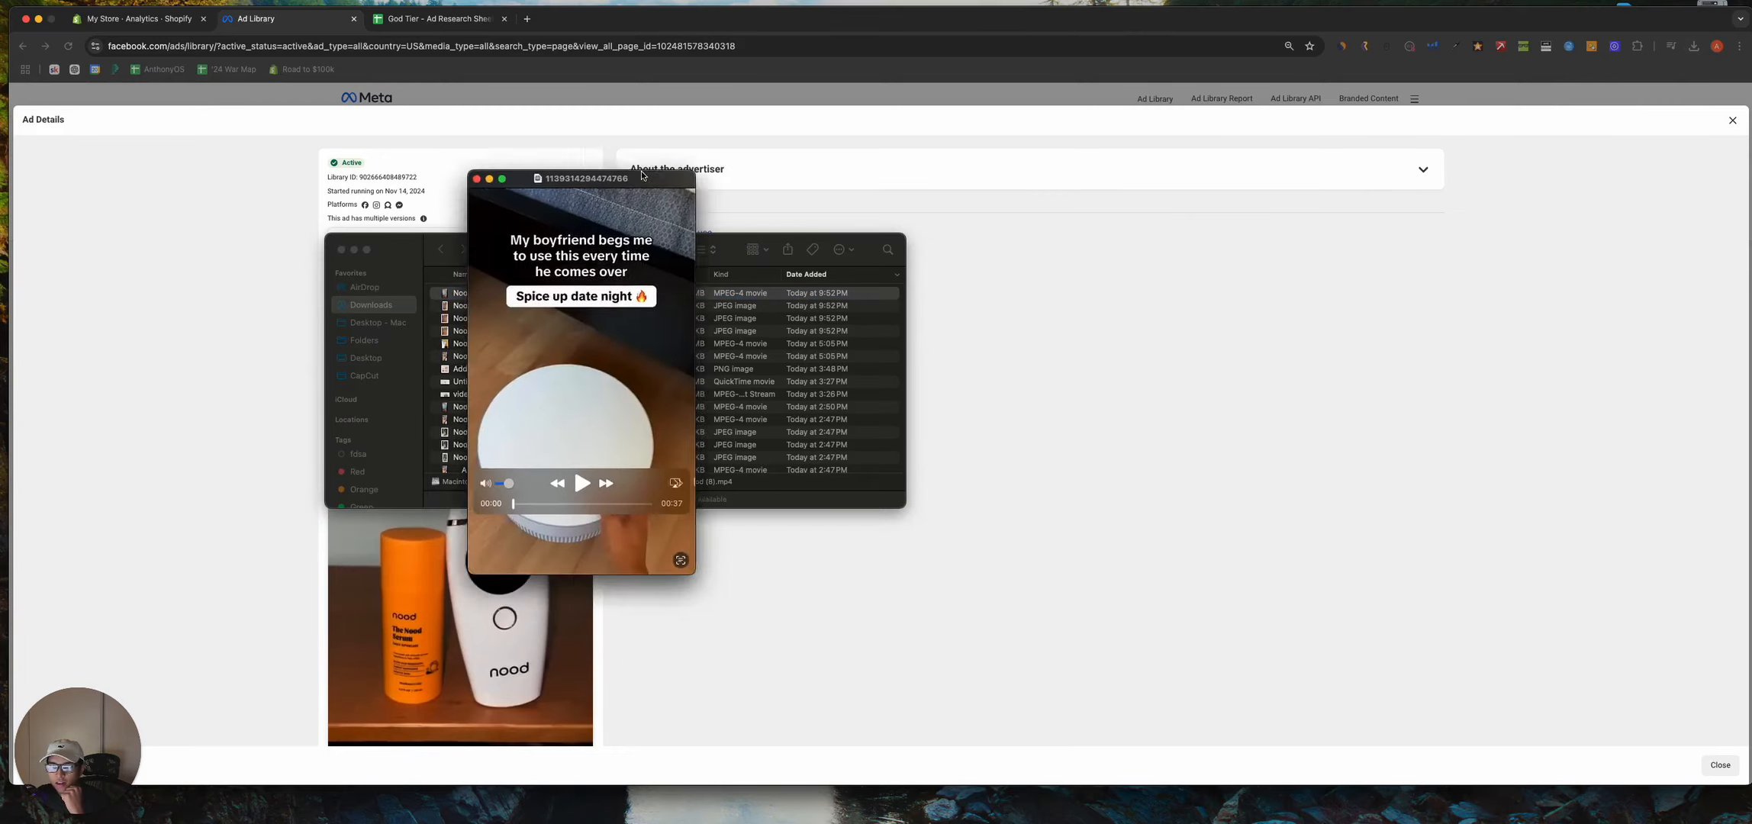
drag(642, 175, 553, 132)
mouse_move(432, 458)
mouse_down()
mouse_move(574, 471)
mouse_move(425, 459)
mouse_up()
click(387, 136)
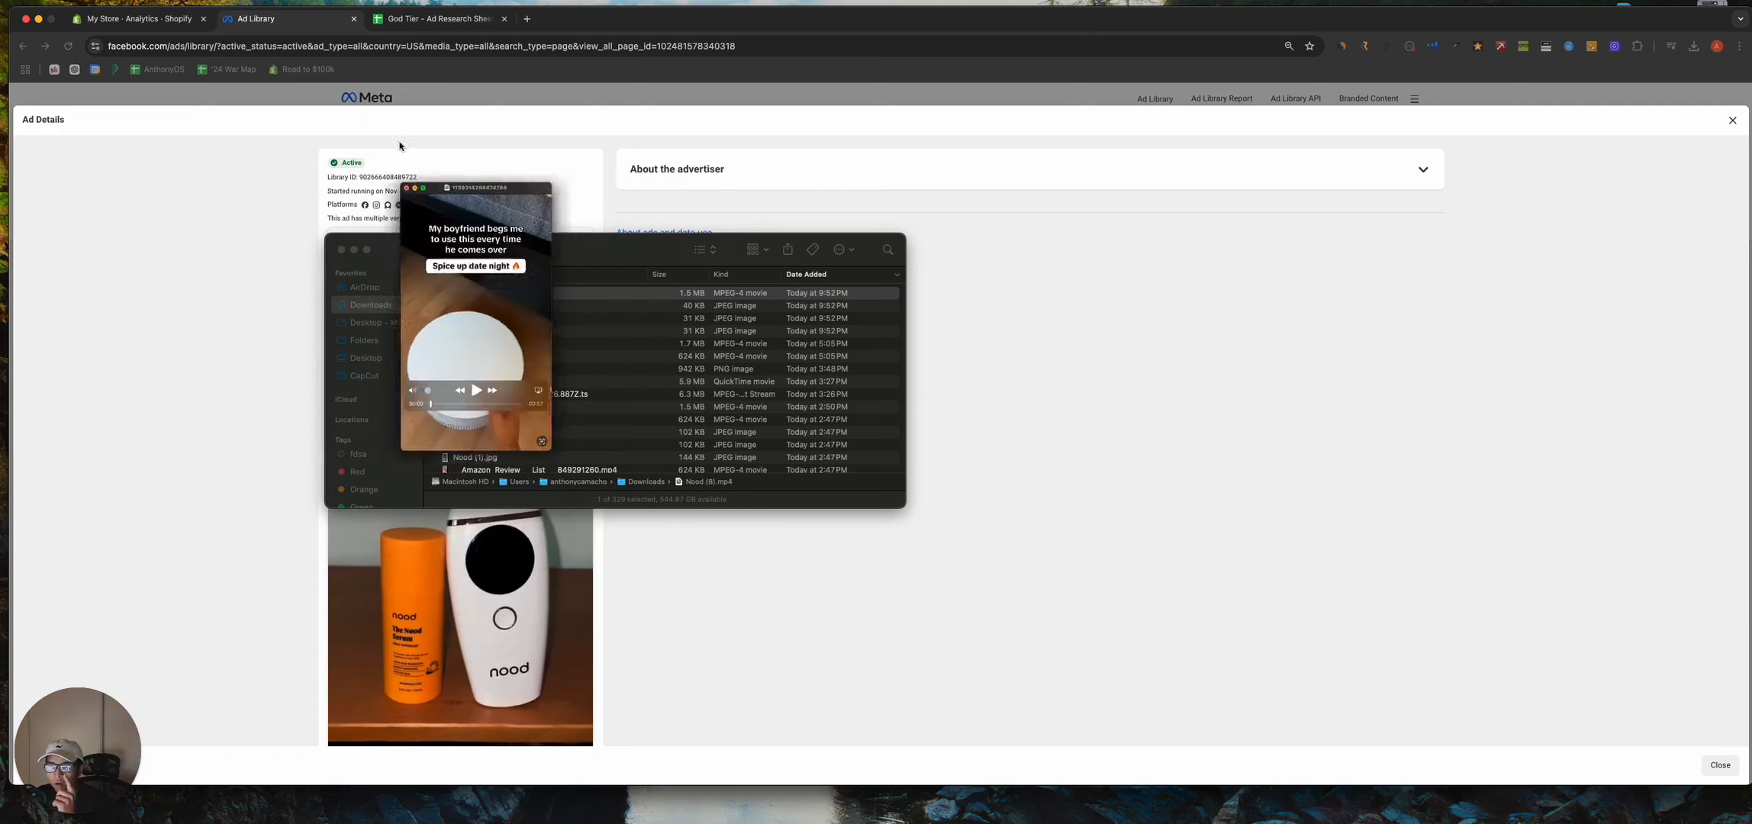
click(341, 249)
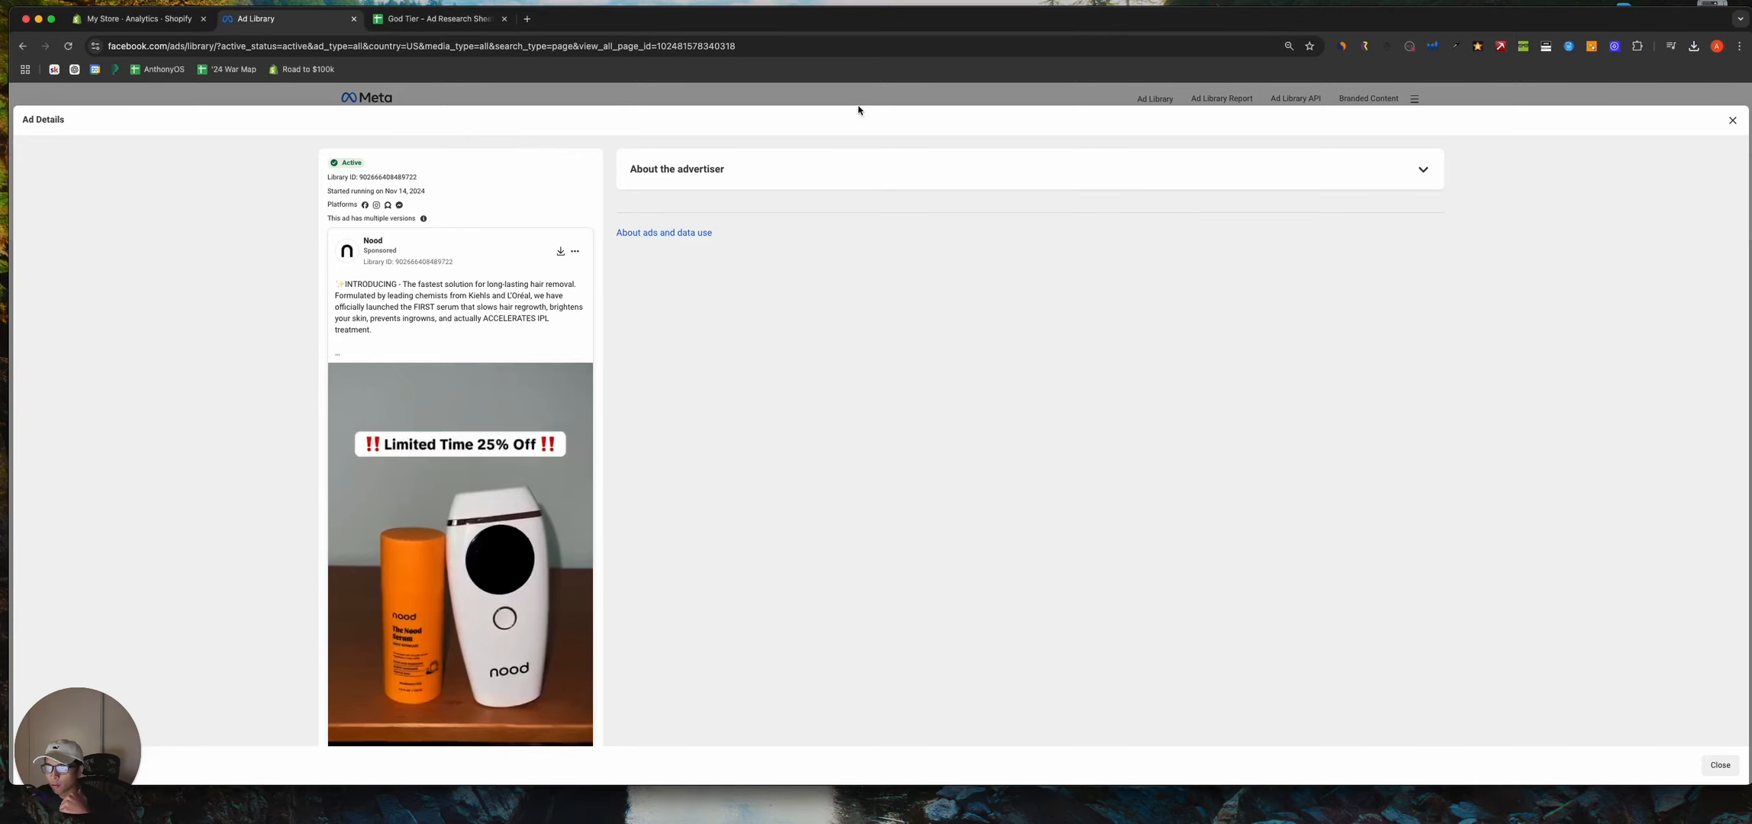
click(1732, 120)
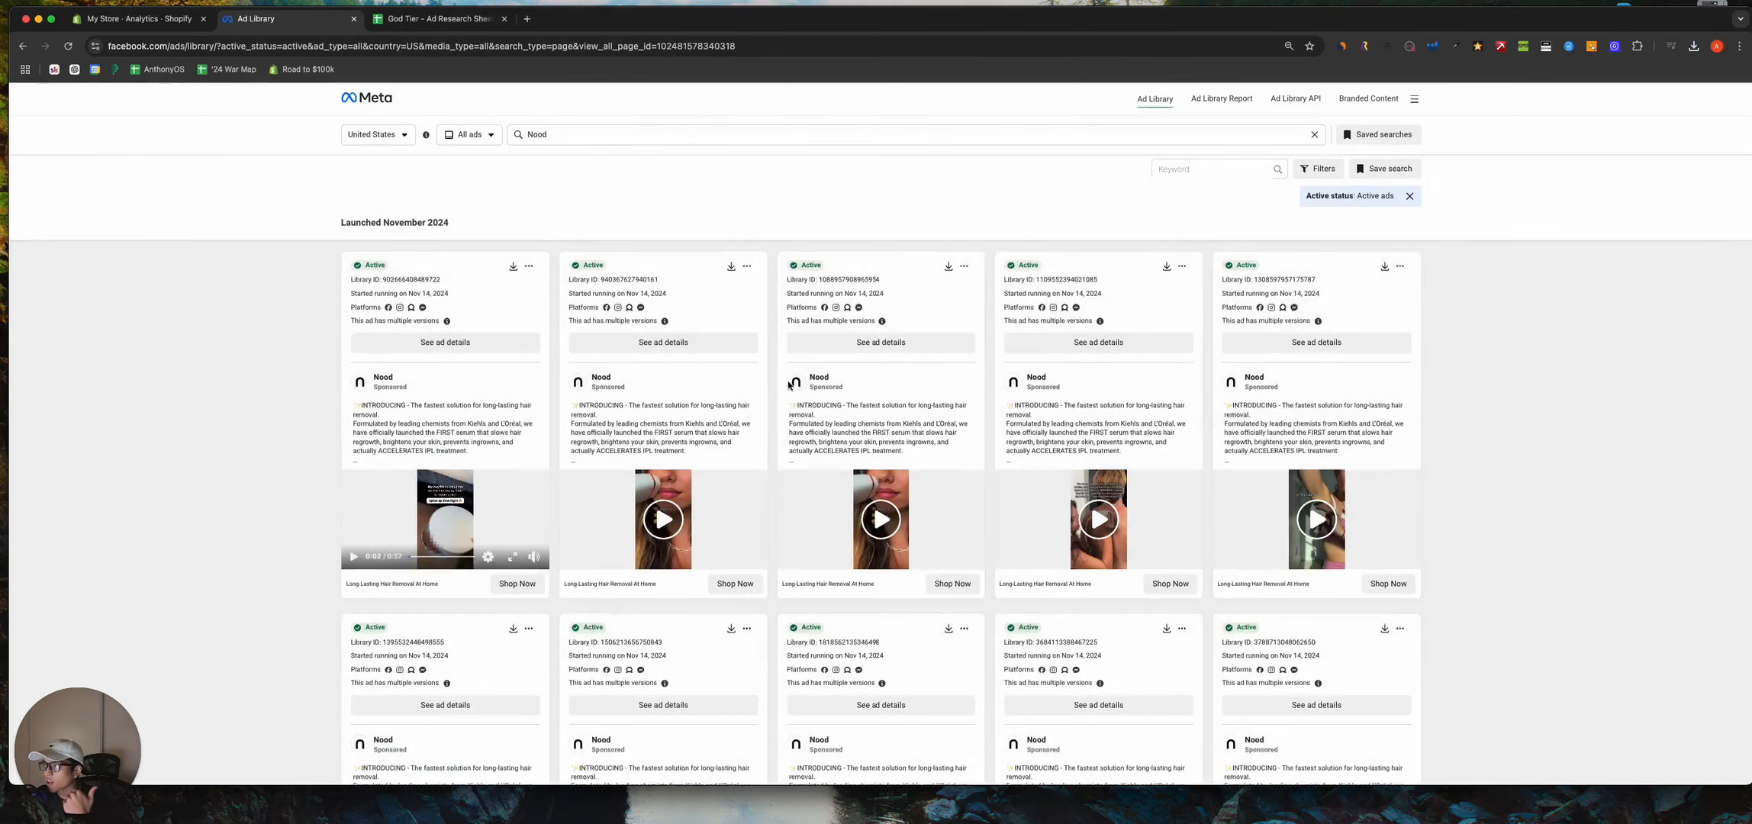
scroll(788, 381, up, 3)
scroll(790, 383, up, 5)
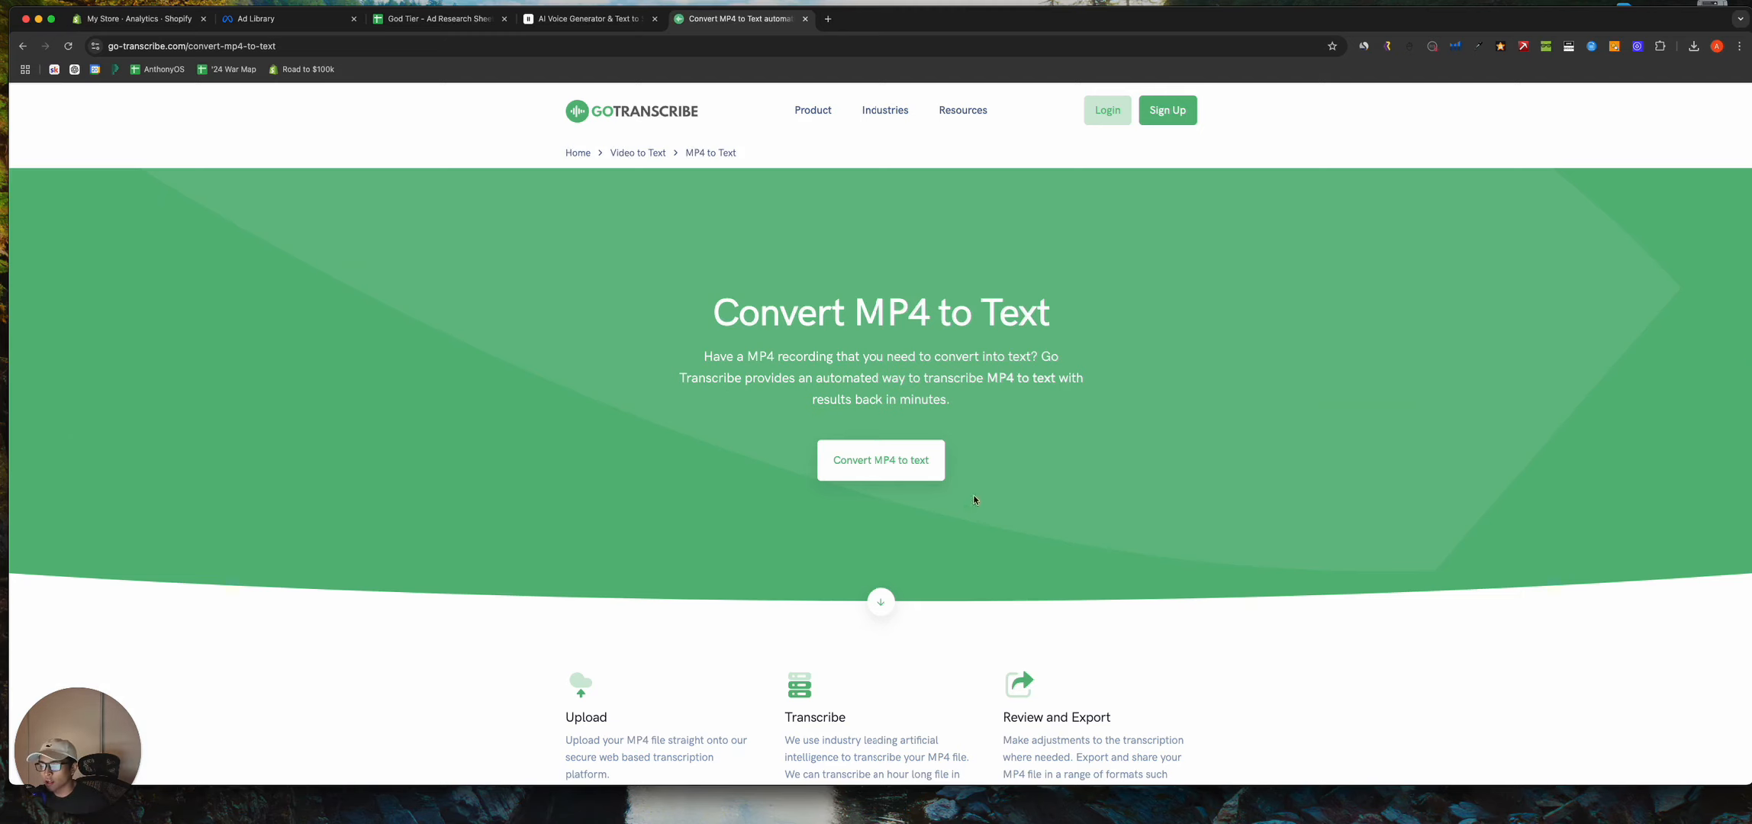
click(925, 460)
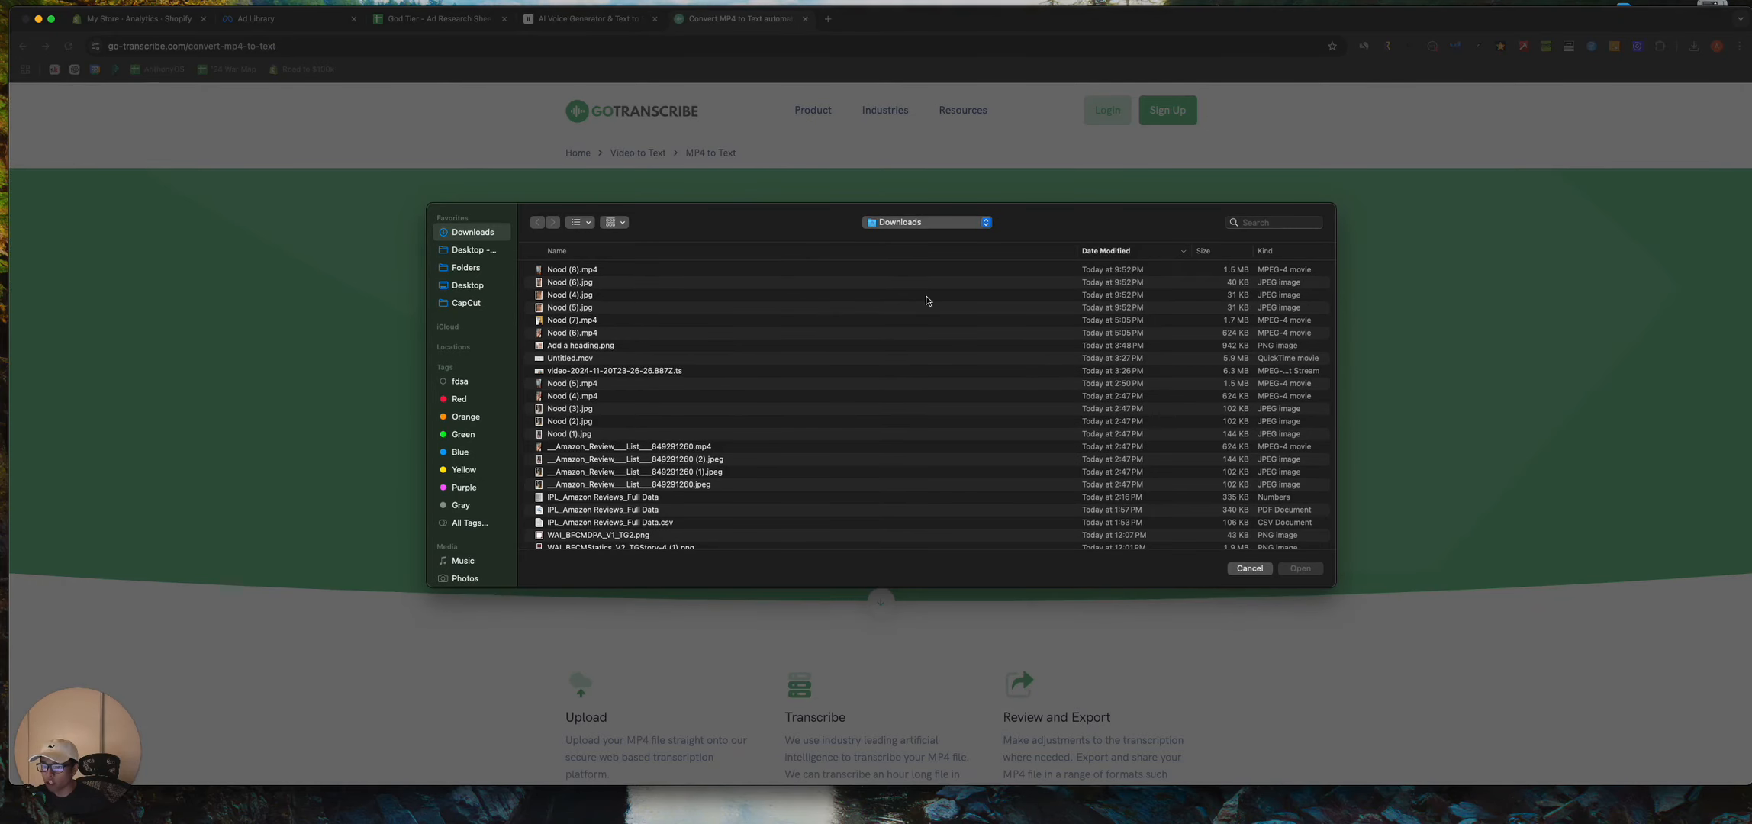
click(930, 272)
click(1249, 568)
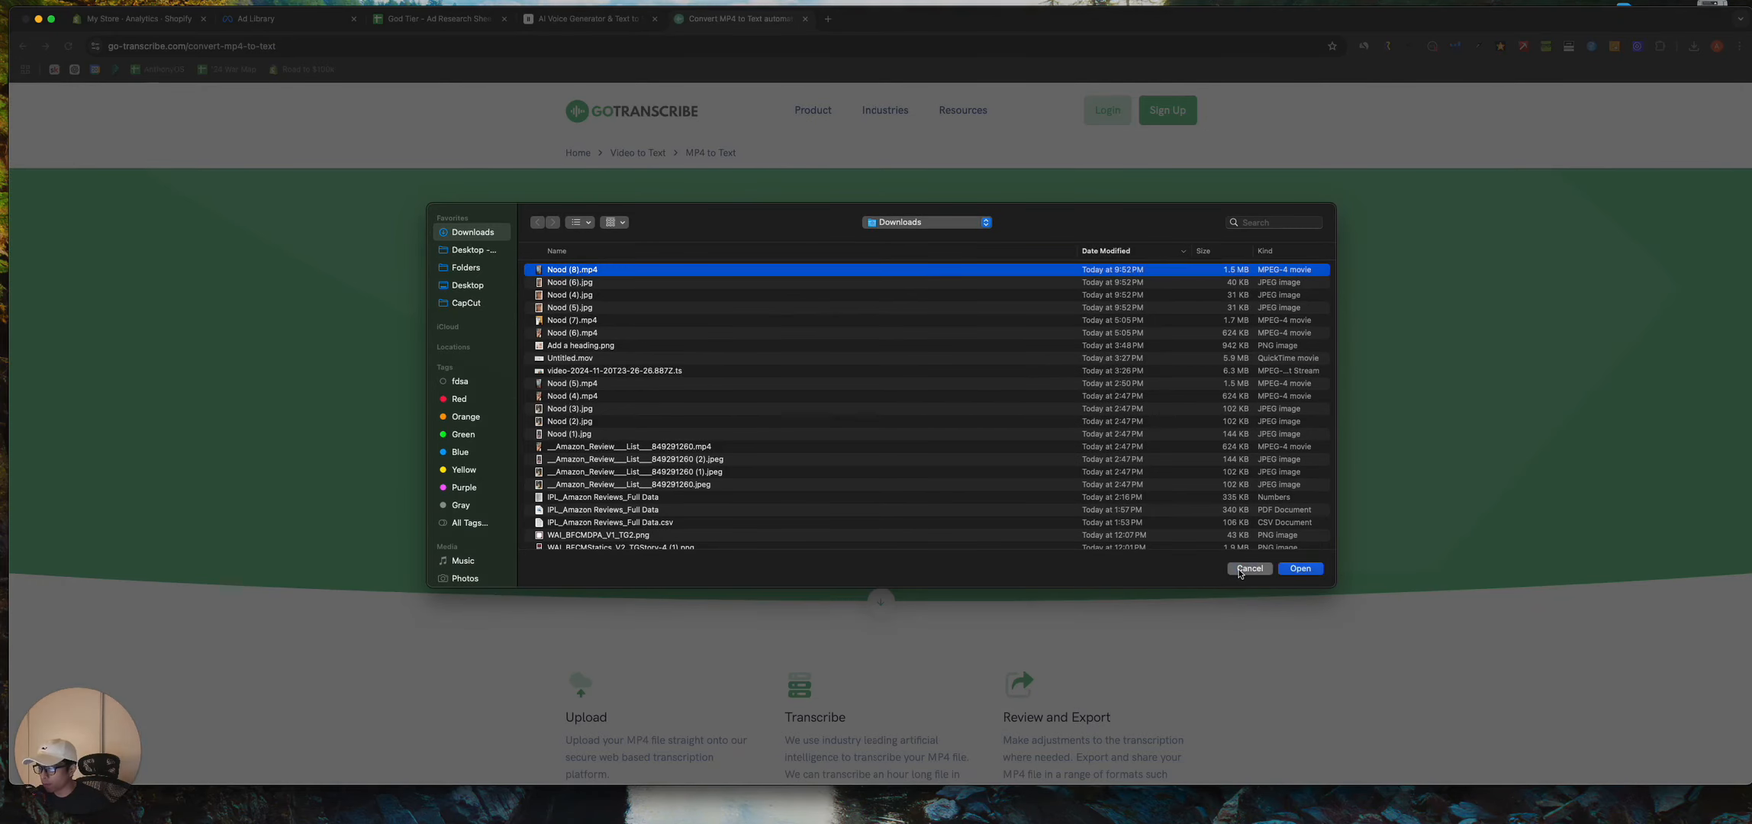
Log in to Go Transcribe, open the Nood (2).mp4 transcript and copy its full text
click(1101, 115)
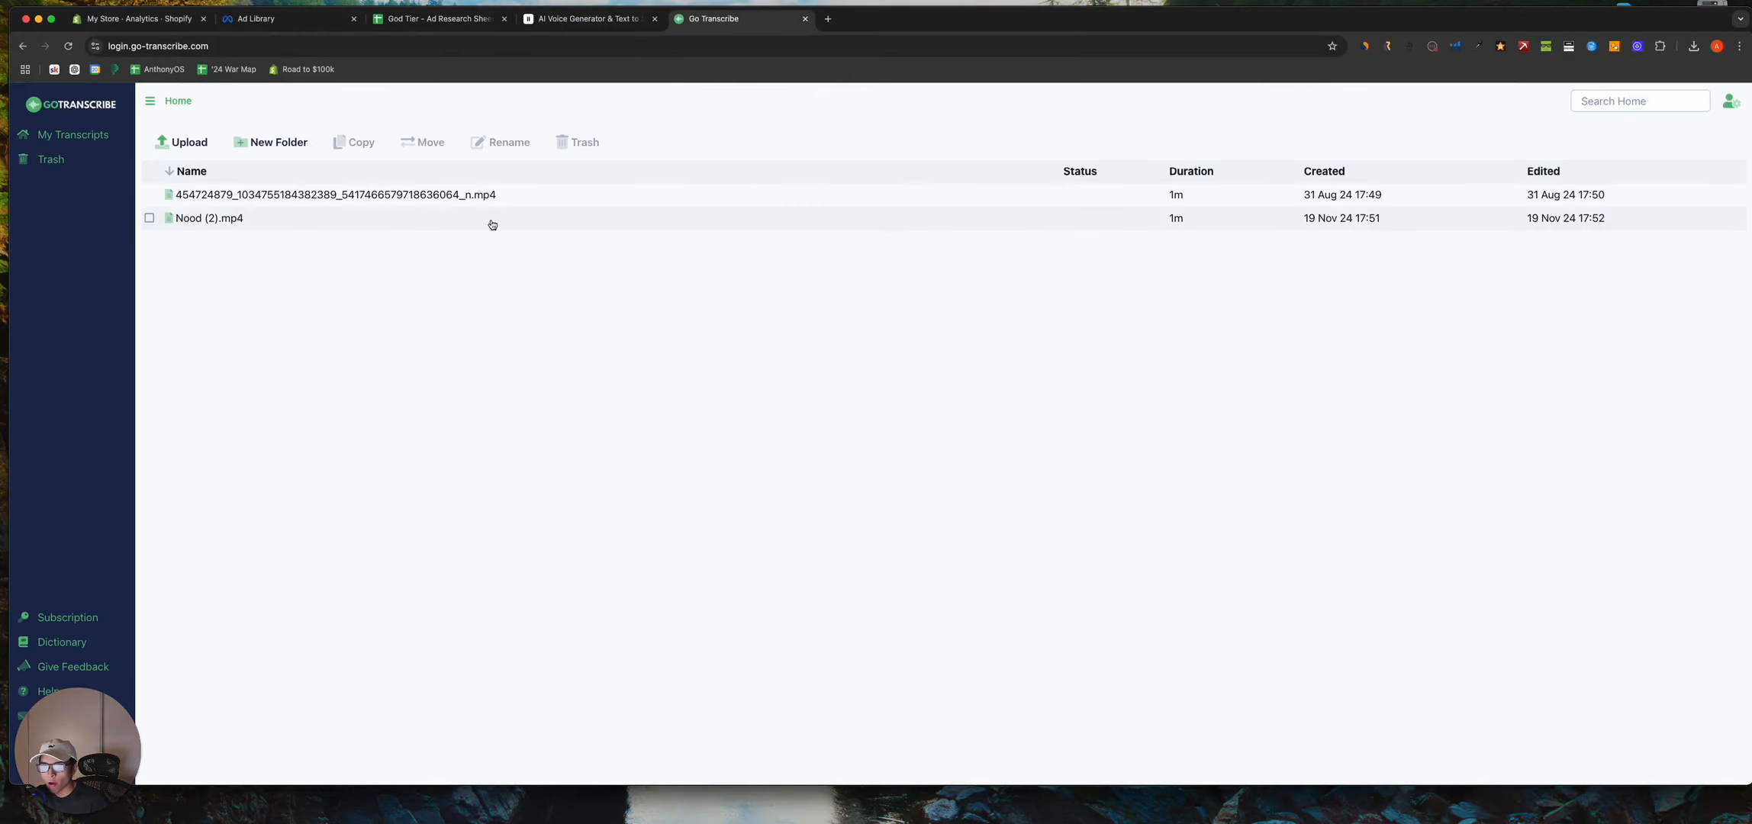
click(225, 220)
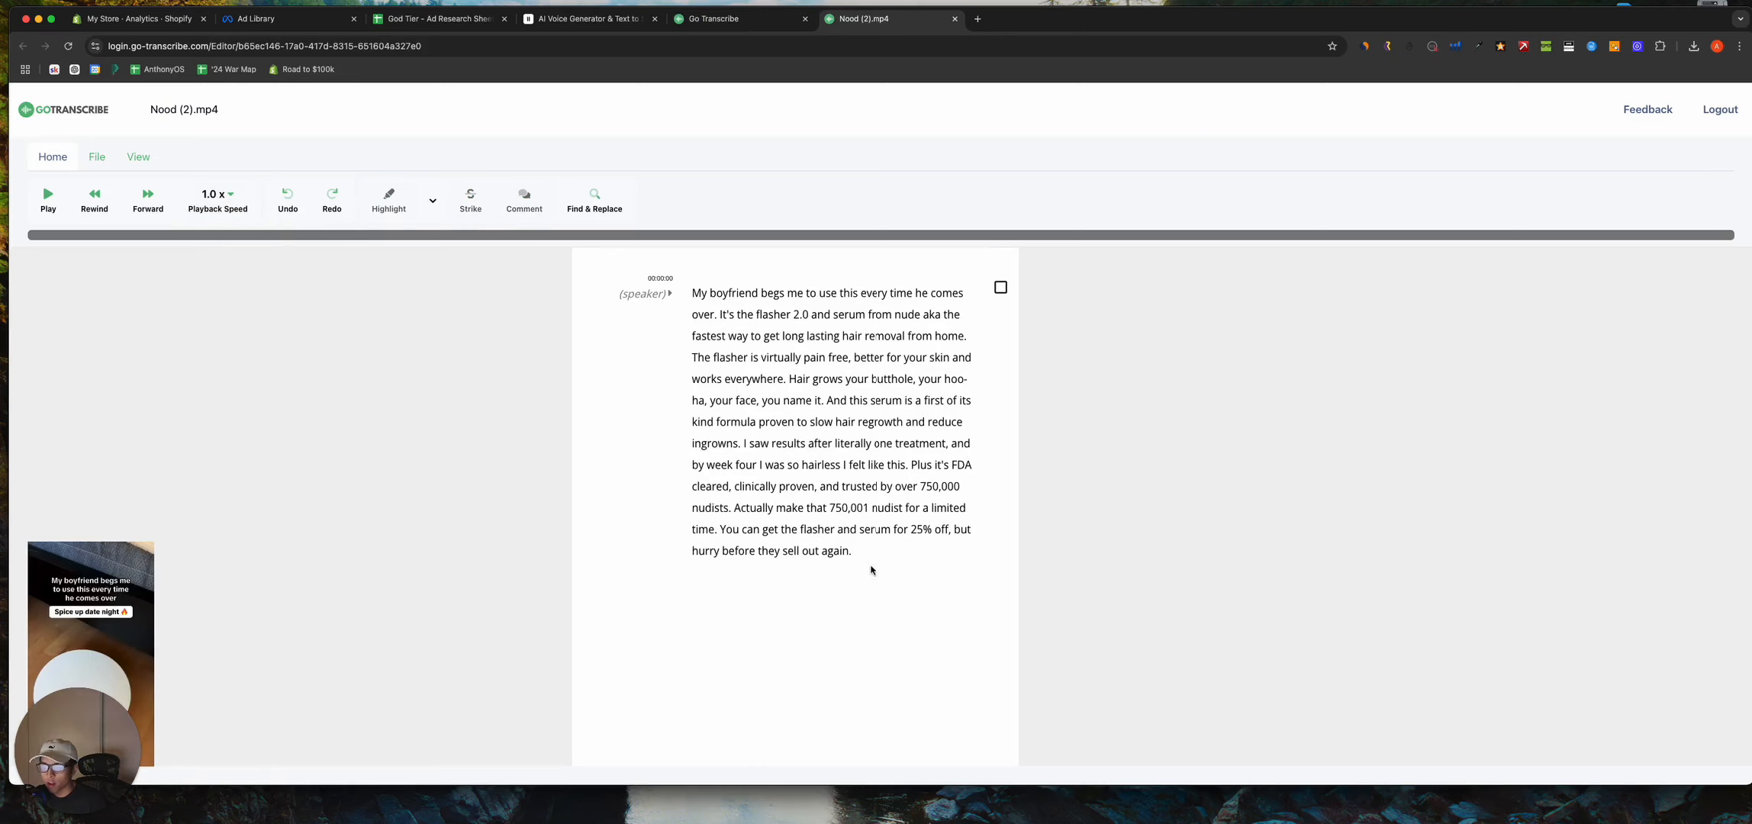
drag(882, 550, 696, 286)
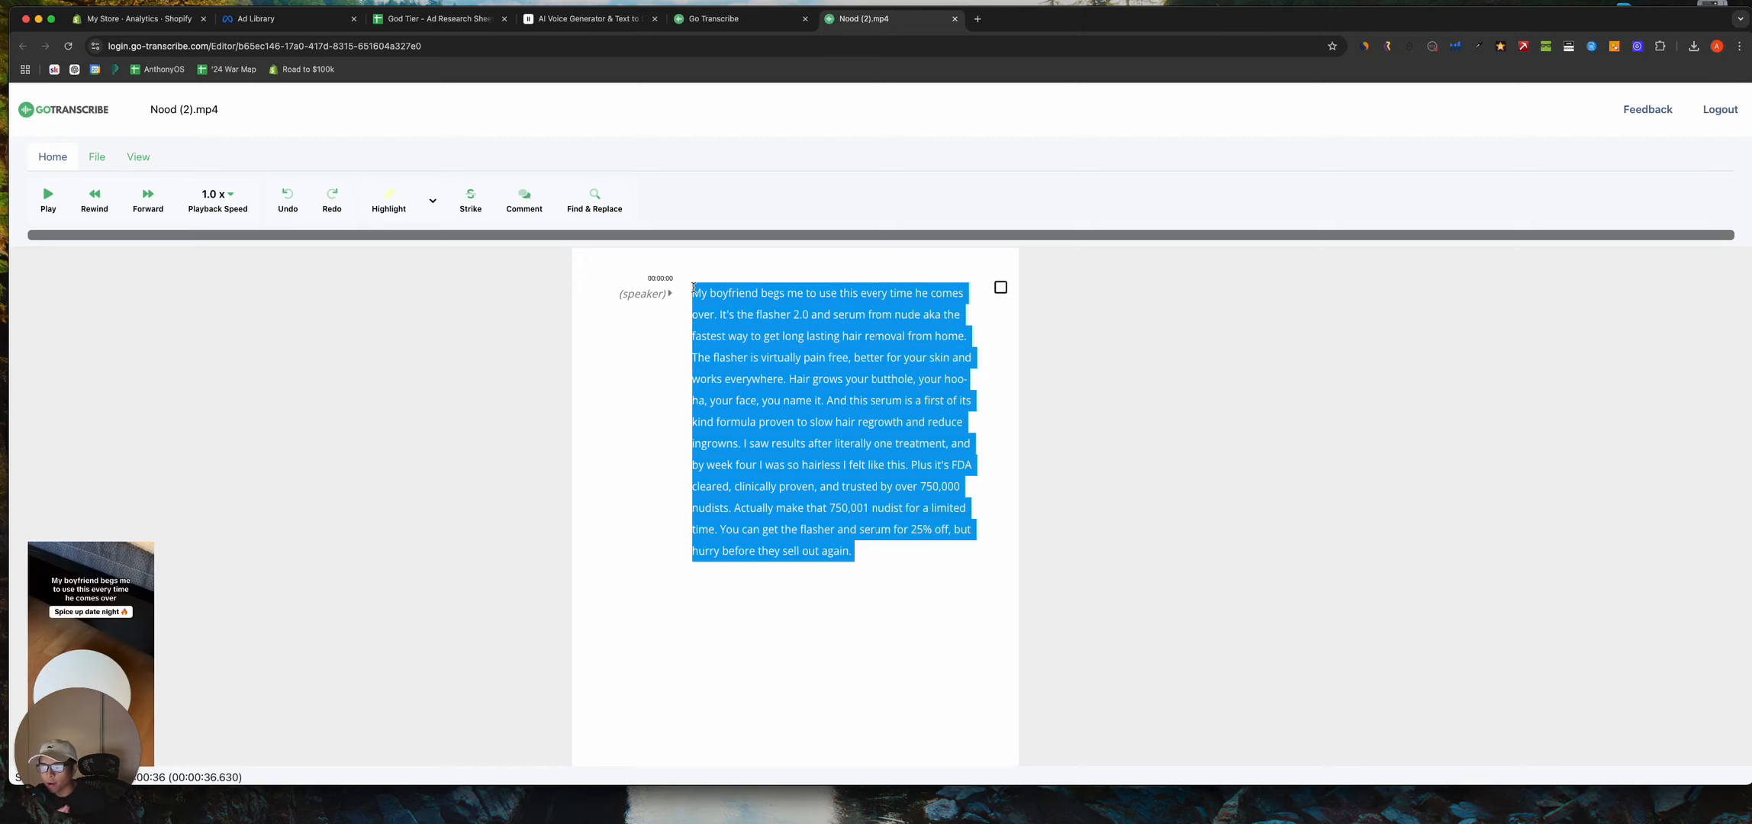
Switch to ElevenLabs Text to Speech and paste the copied ad transcript as the script
click(978, 19)
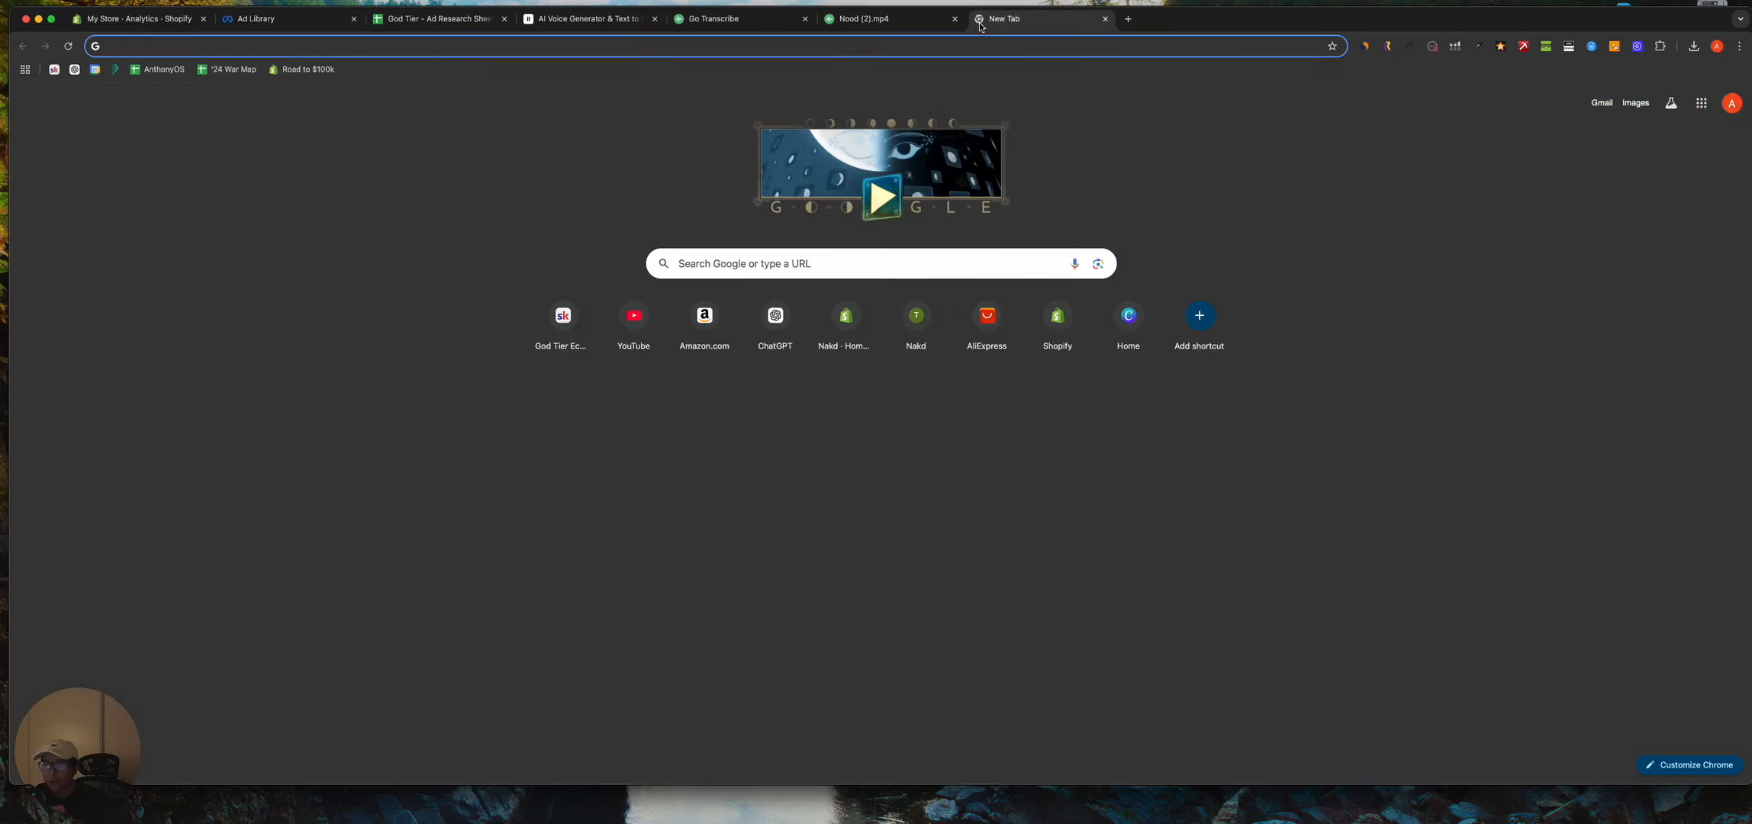
click(903, 27)
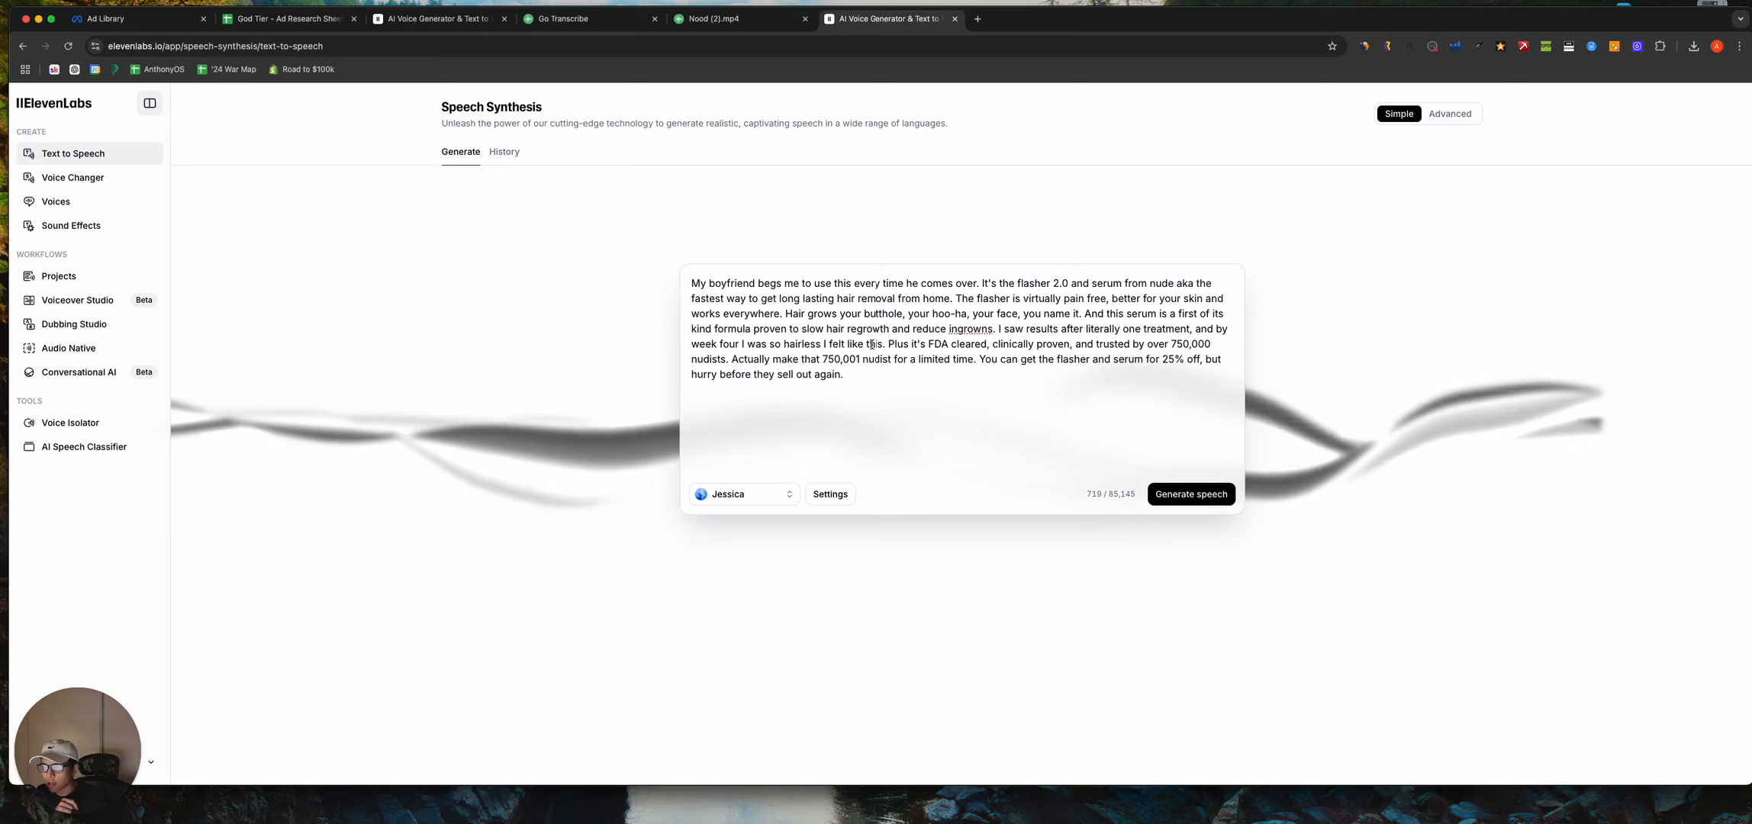
click(1129, 386)
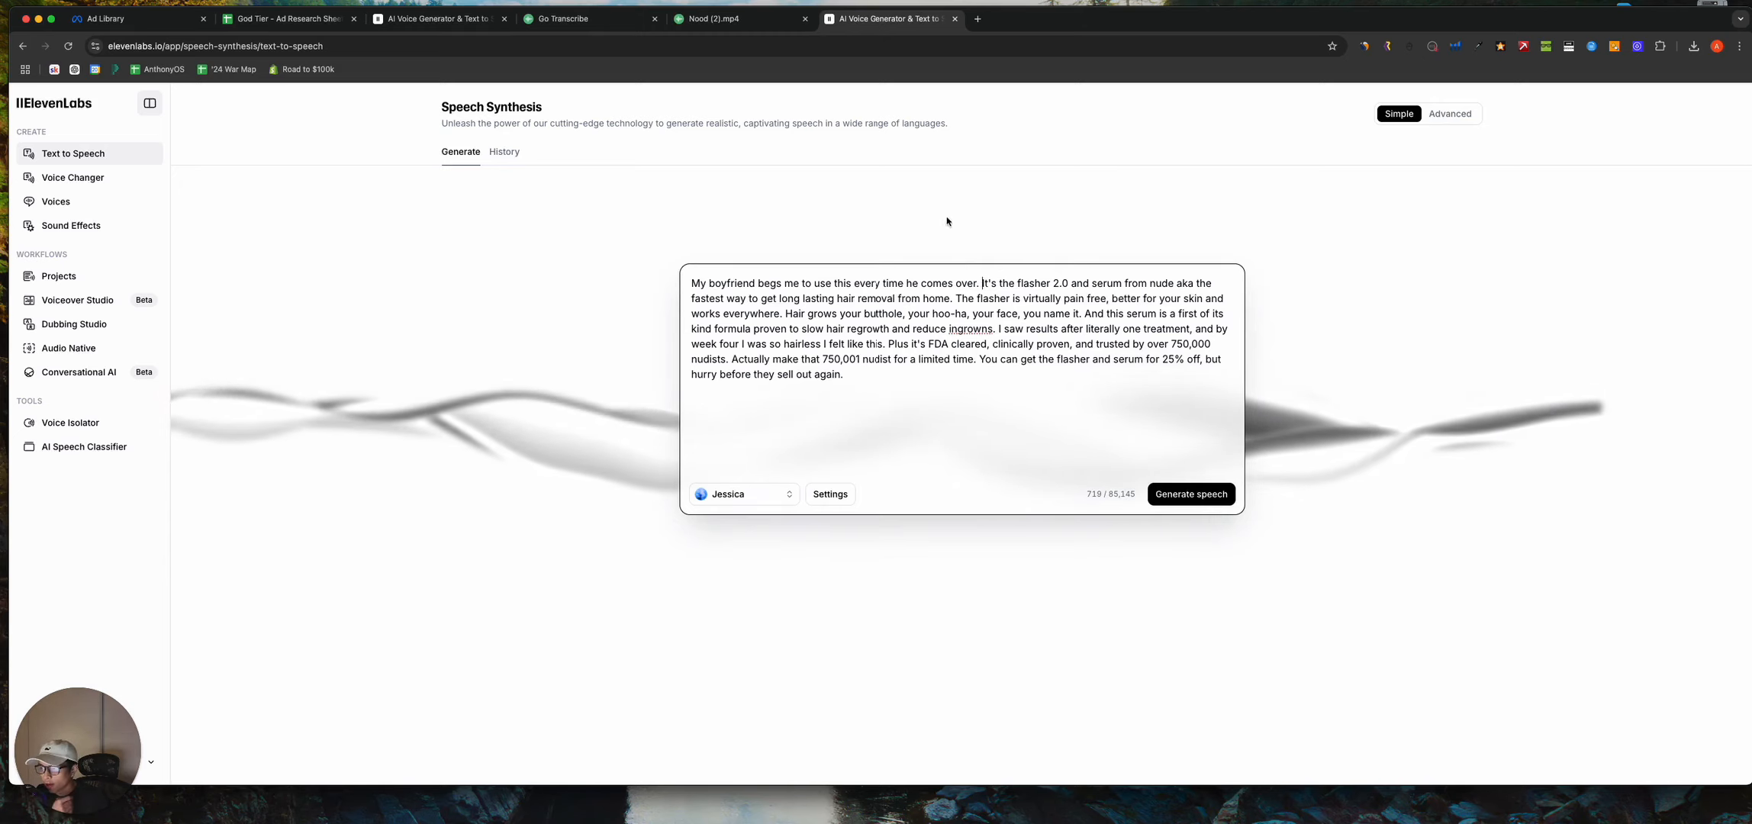
Replace "flasher 2.0 and serum from nude" in the script's second sentence with "clinical high frequency wand from good skin"
drag(1123, 284, 998, 283)
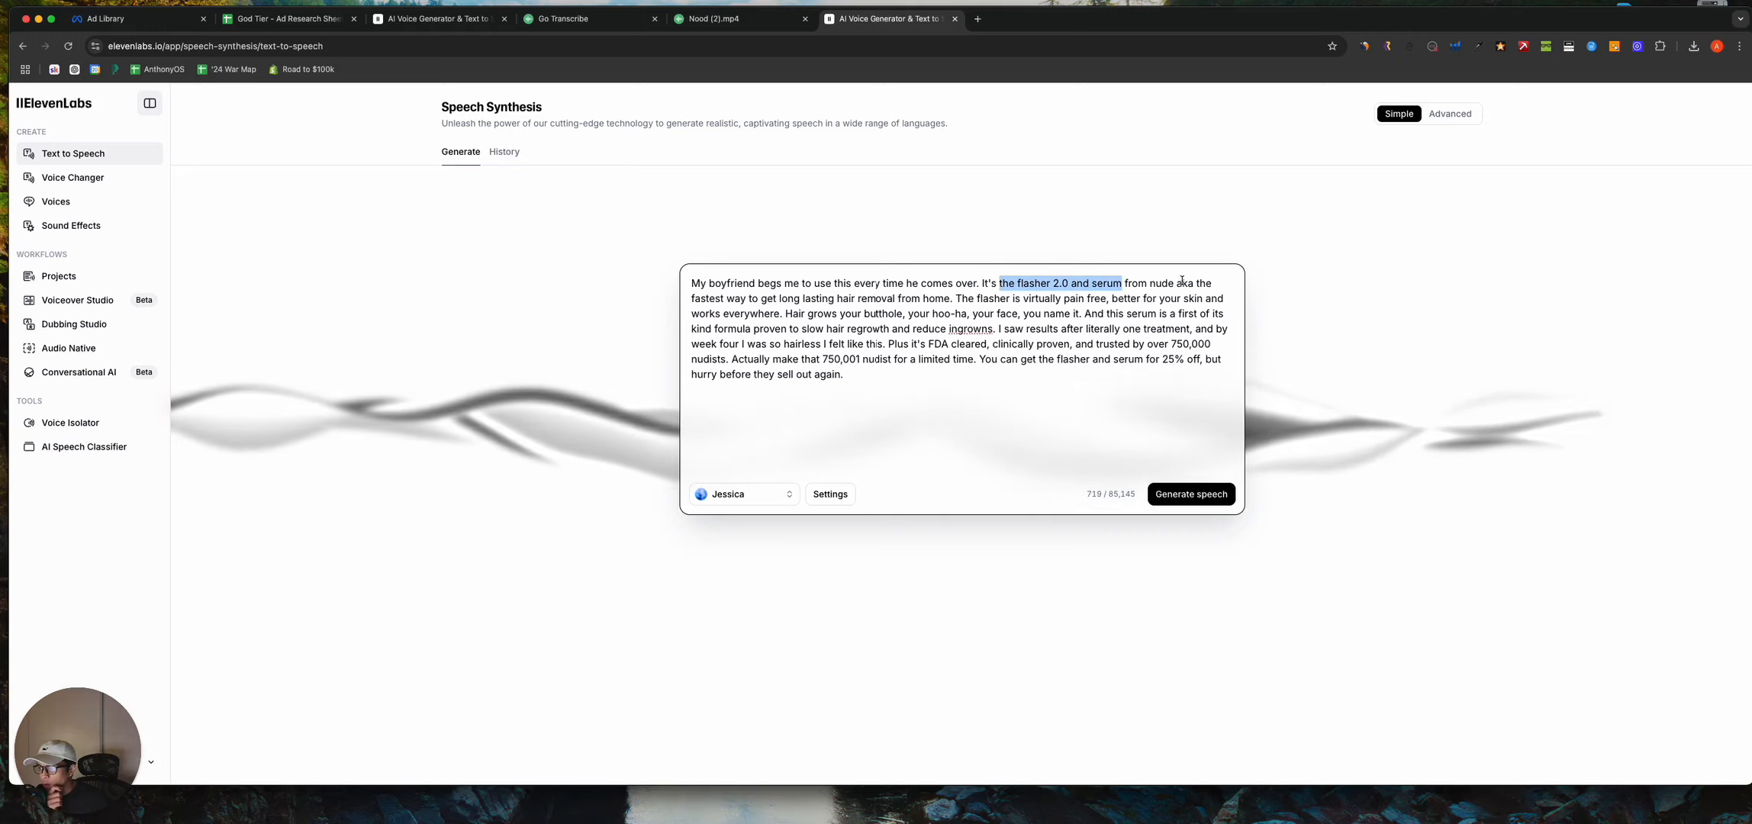
drag(1176, 283, 1015, 284)
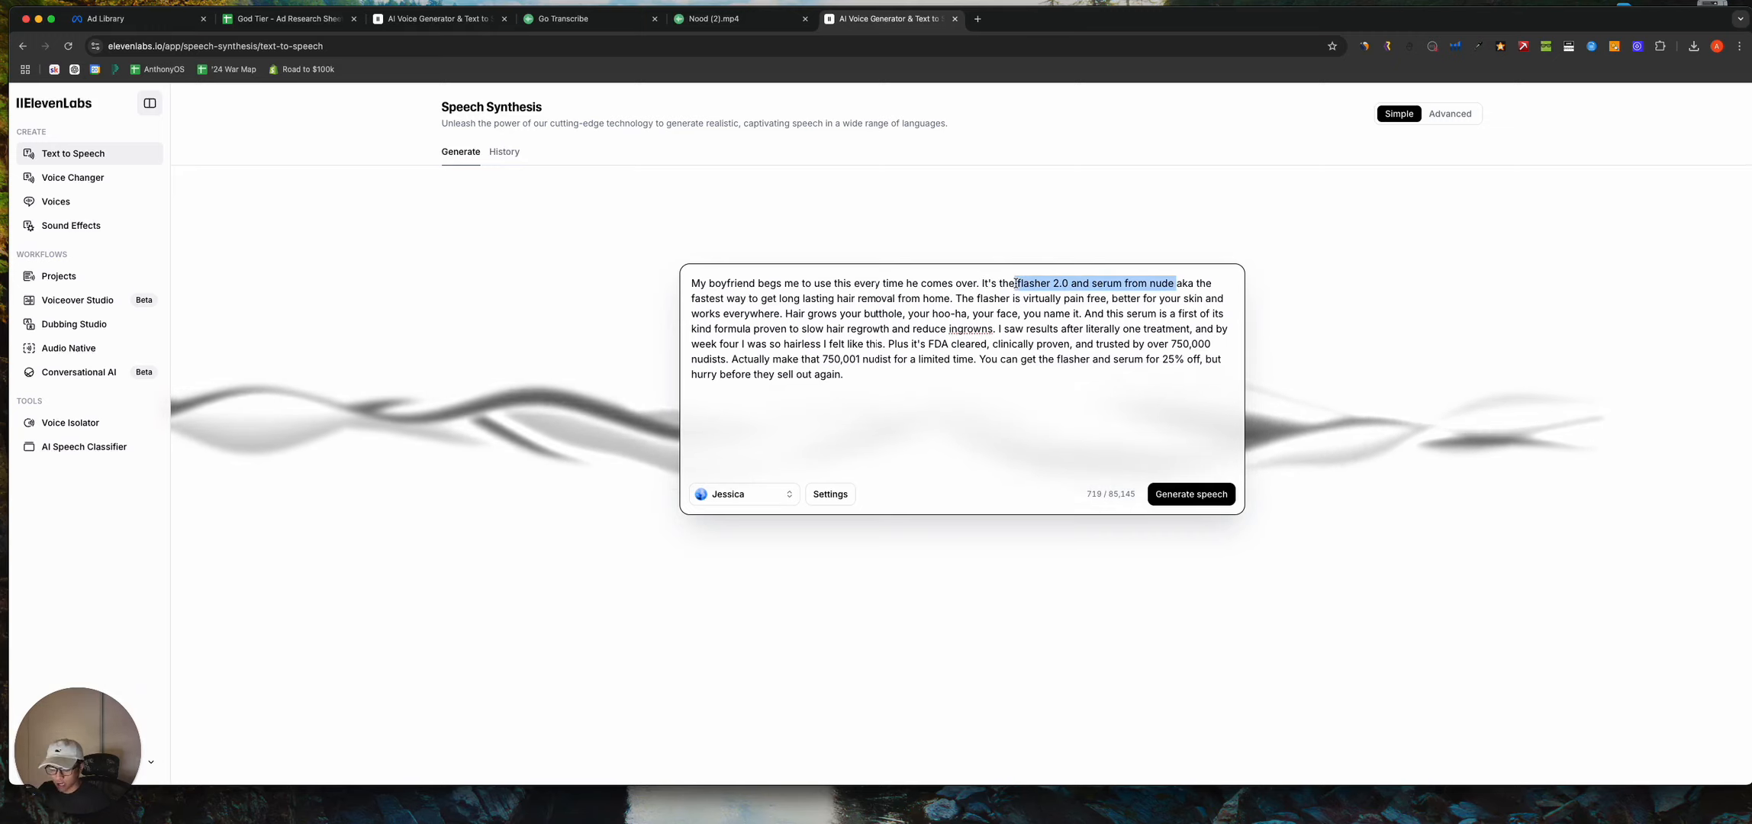
key(BackSpace)
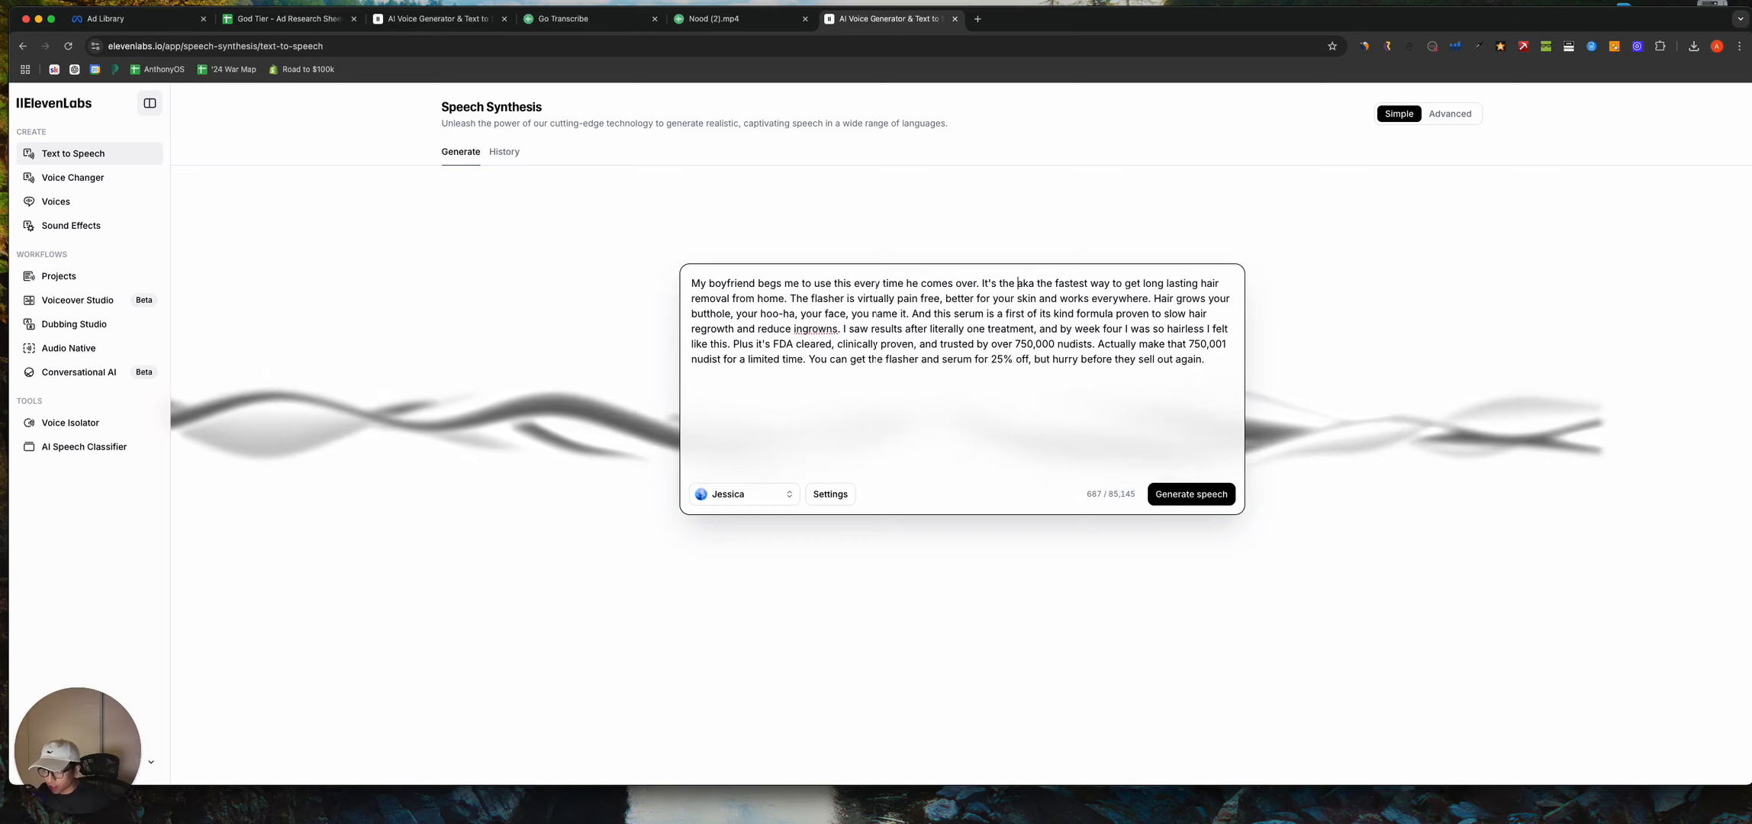
text(clinical high f)
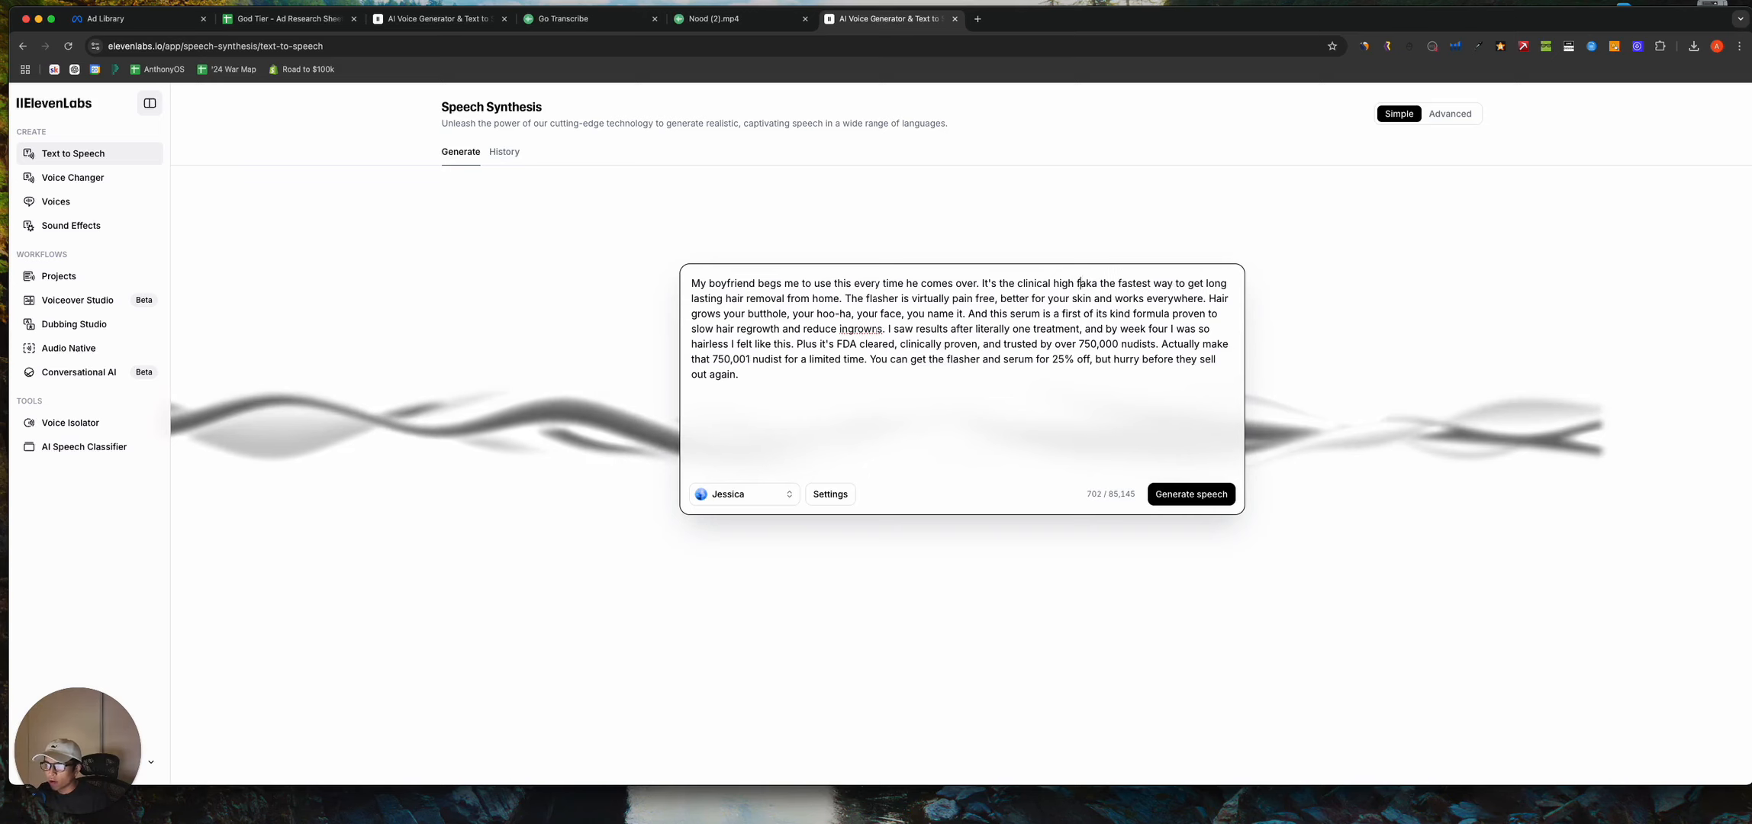
text(requency wand fr)
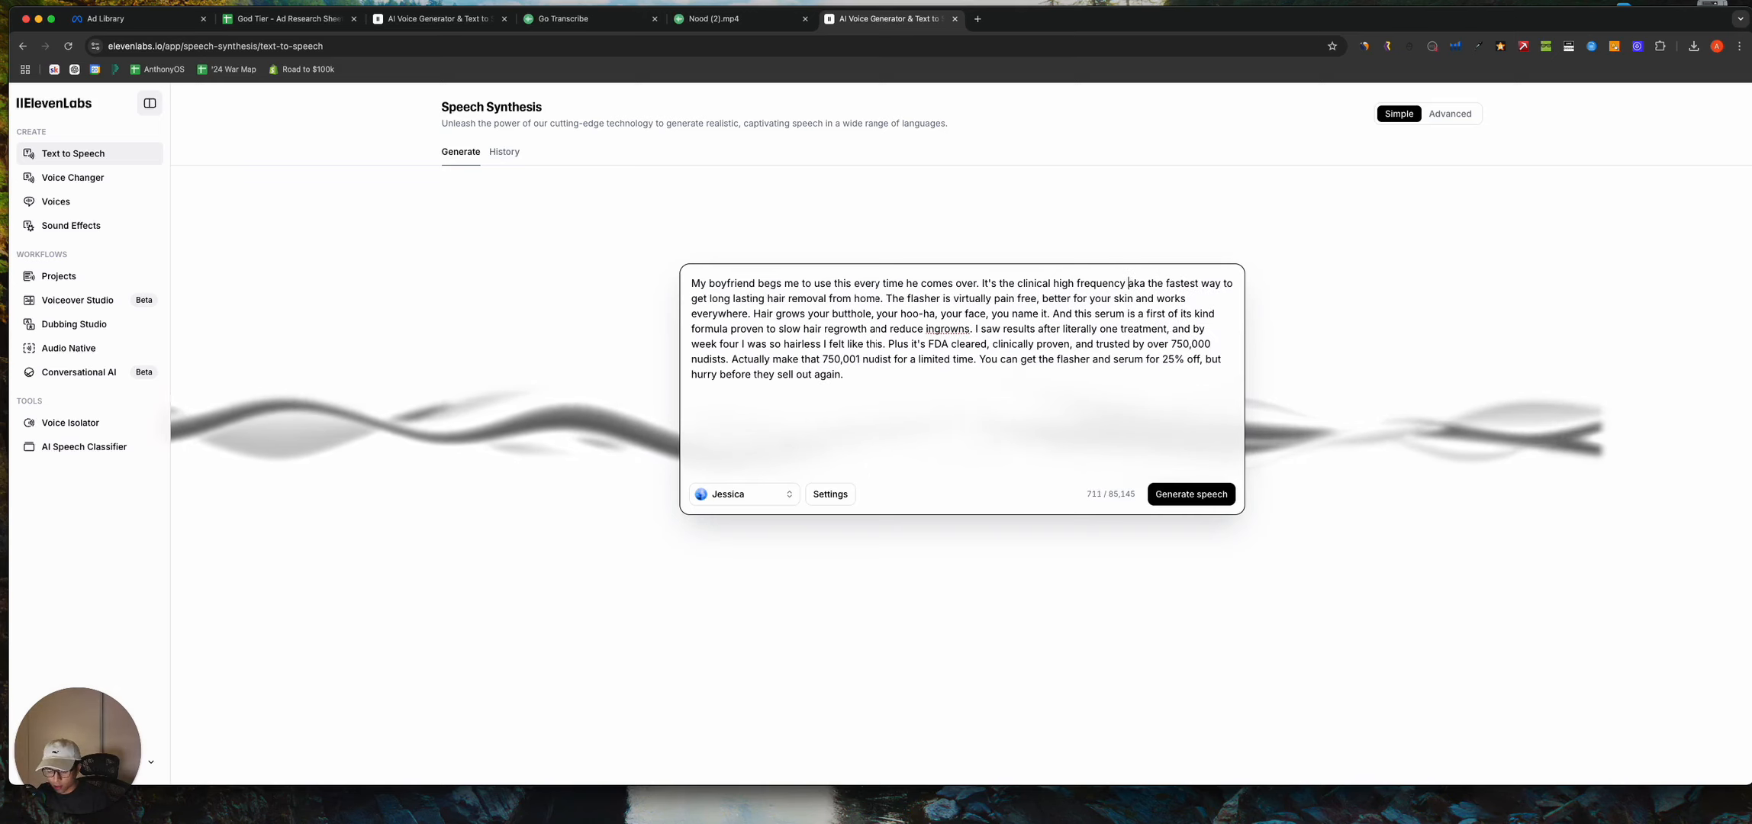
text(om)
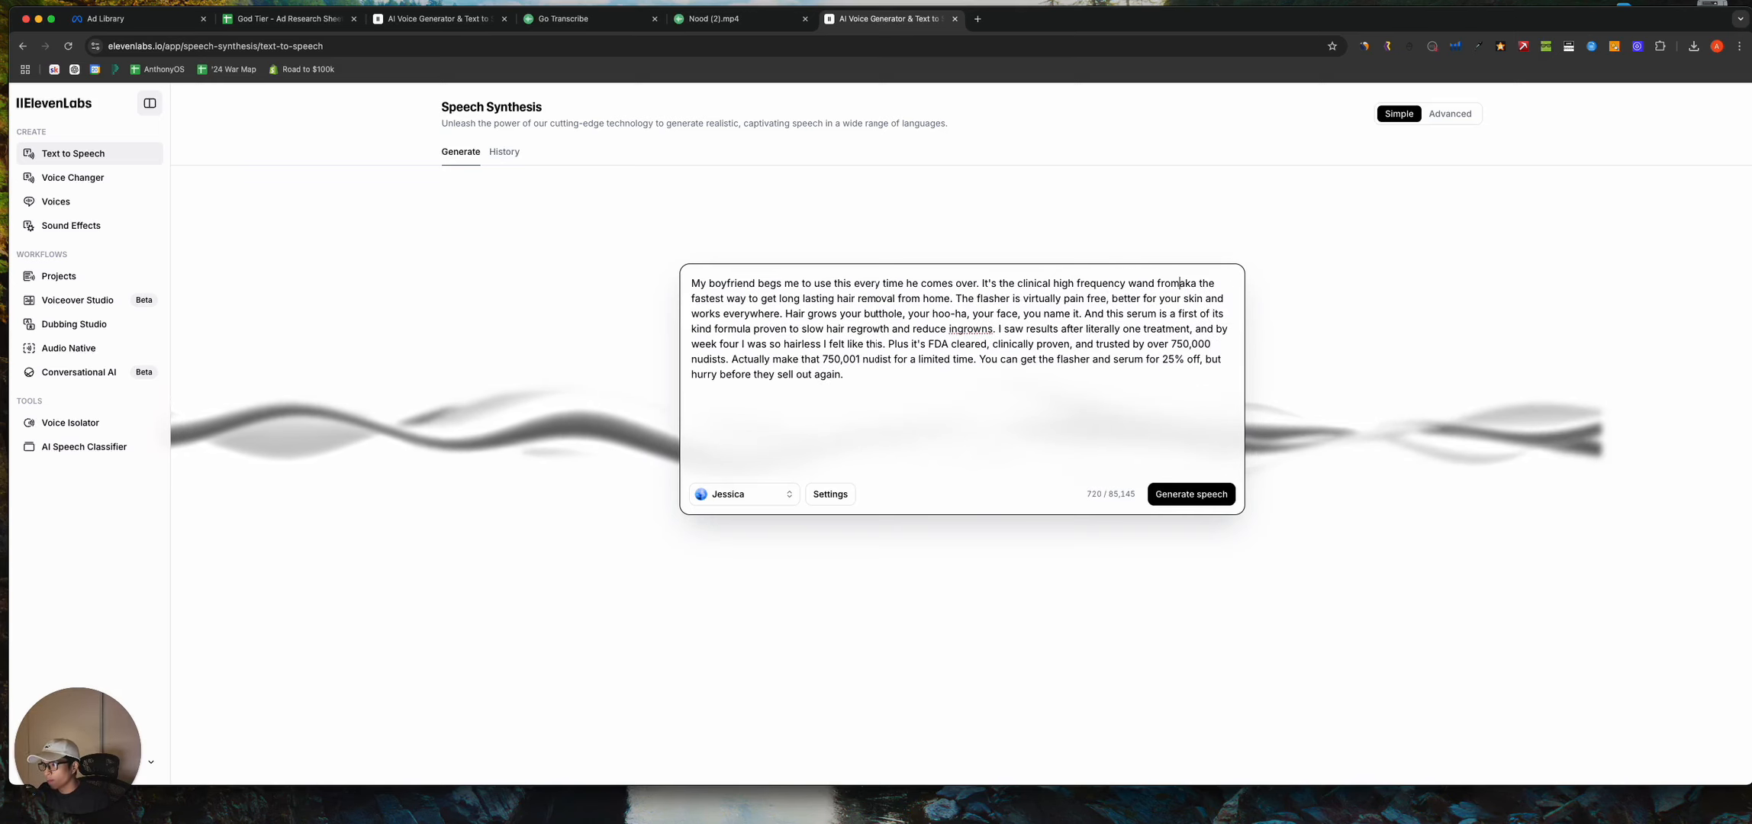
text(good skin.)
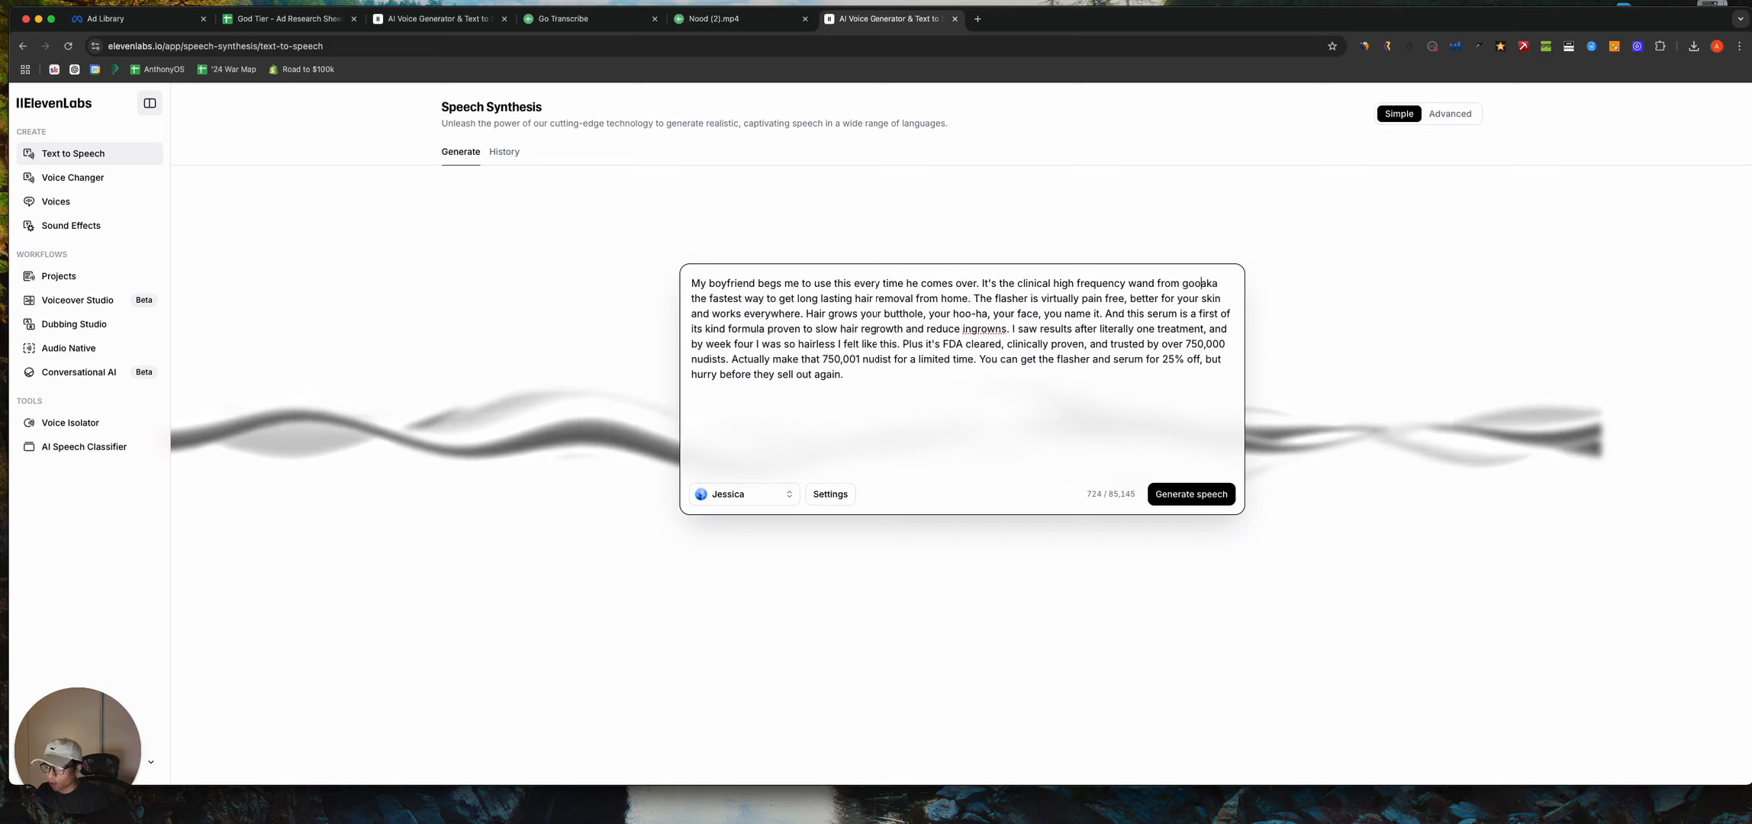
key(BackSpace)
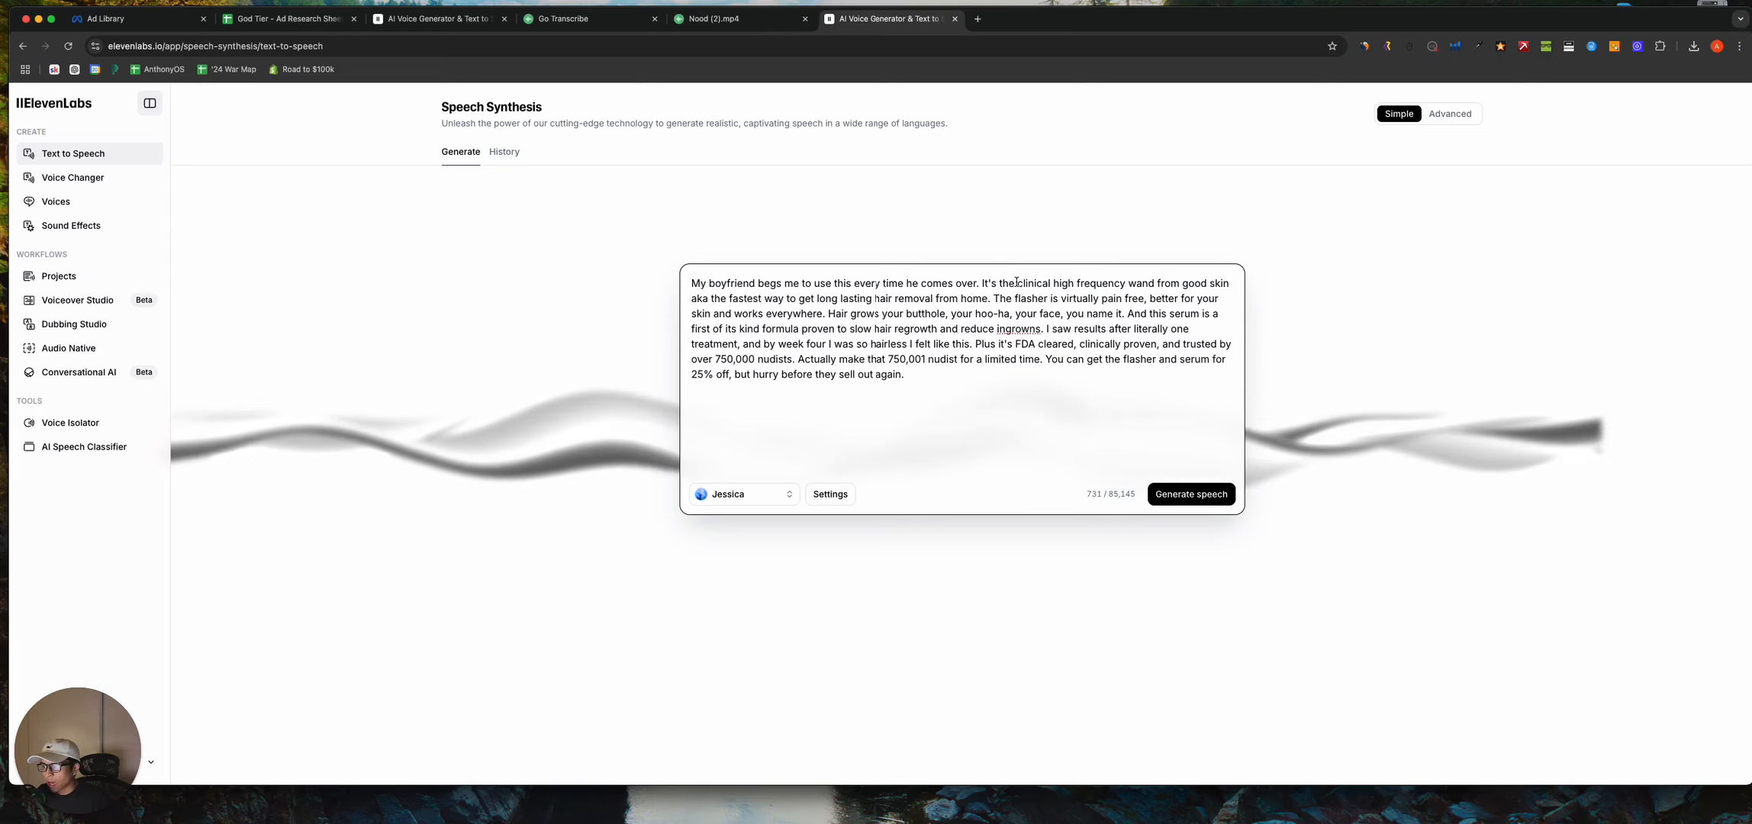
Replace "flasher" in the third sentence with the copied "clinical high frequency wand", and "nudists" after 750,000 with "customers"
drag(1017, 285, 1154, 284)
key(super+c)
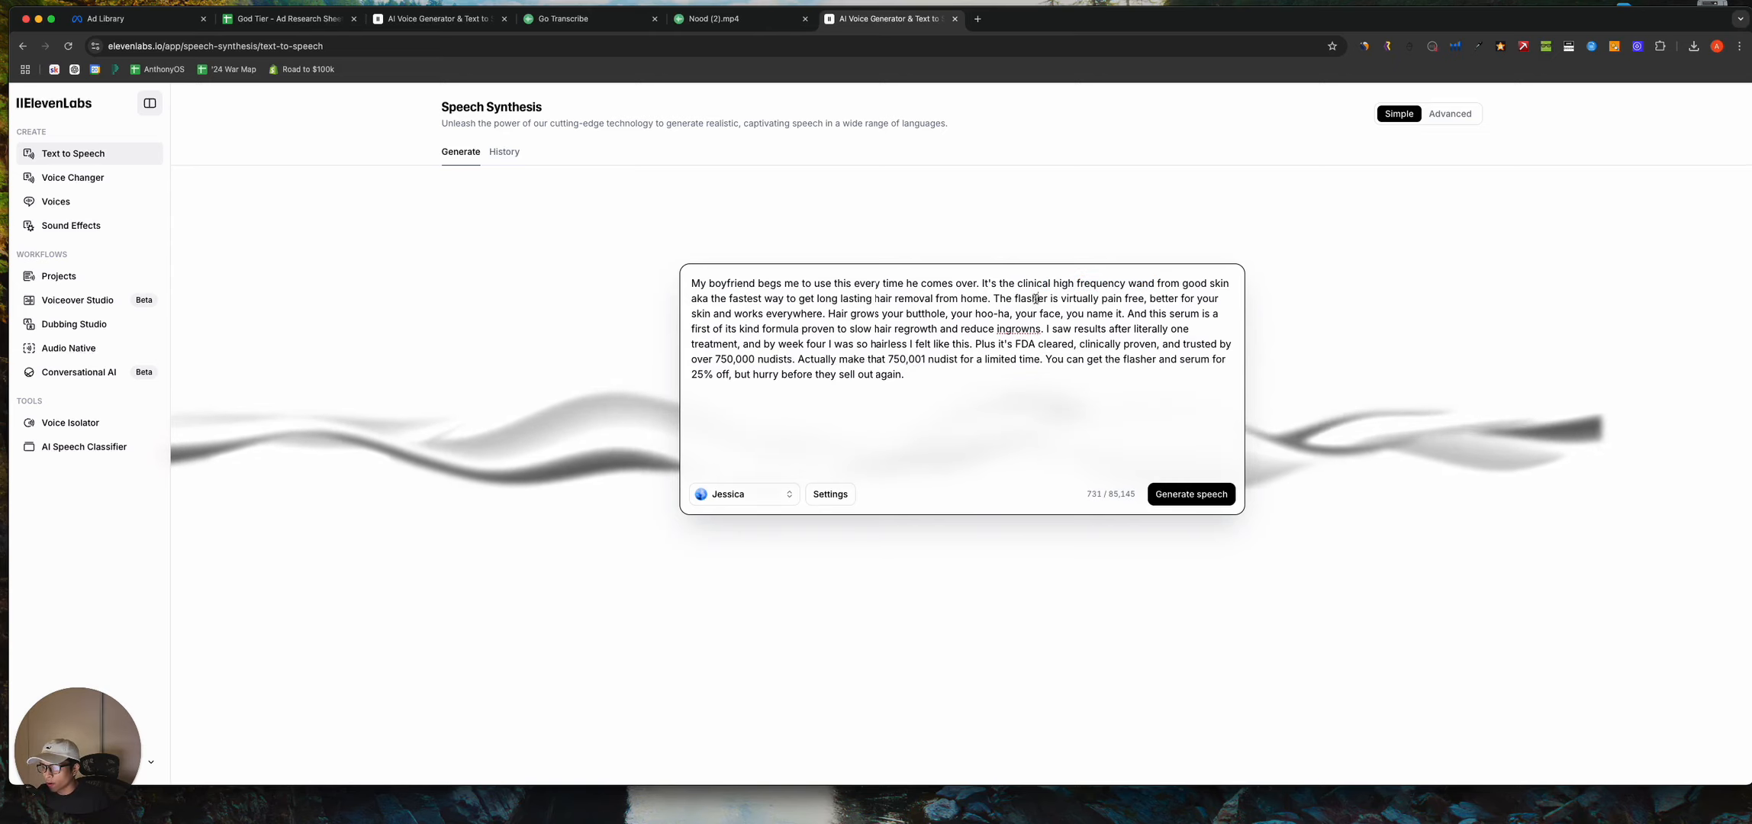
double_click(1030, 299)
key(super+v)
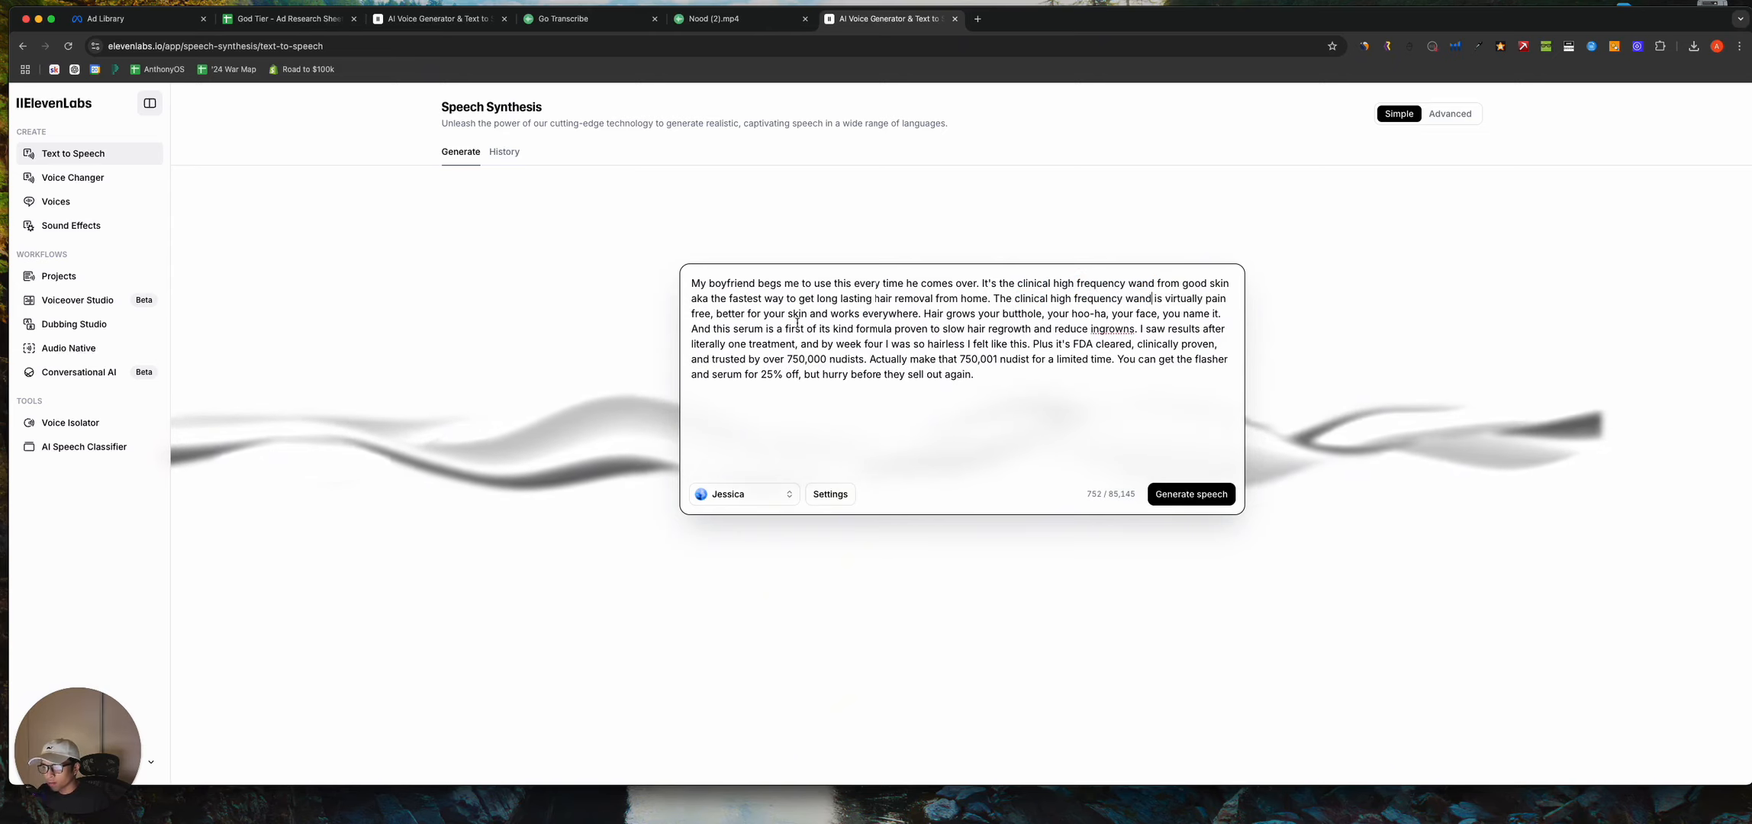
click(996, 368)
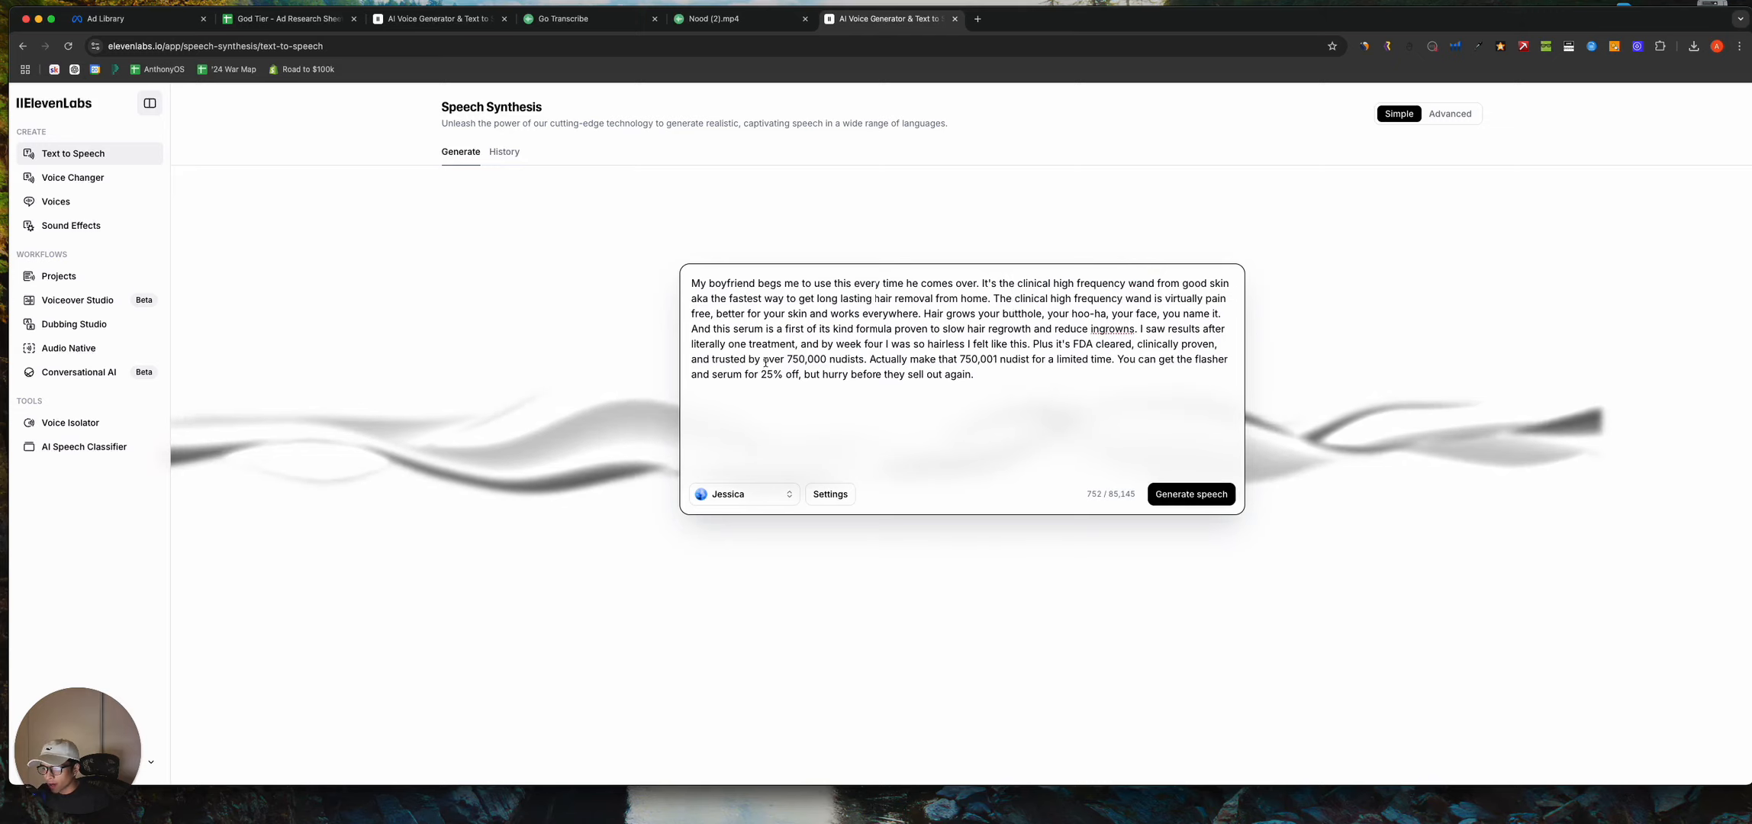
double_click(847, 359)
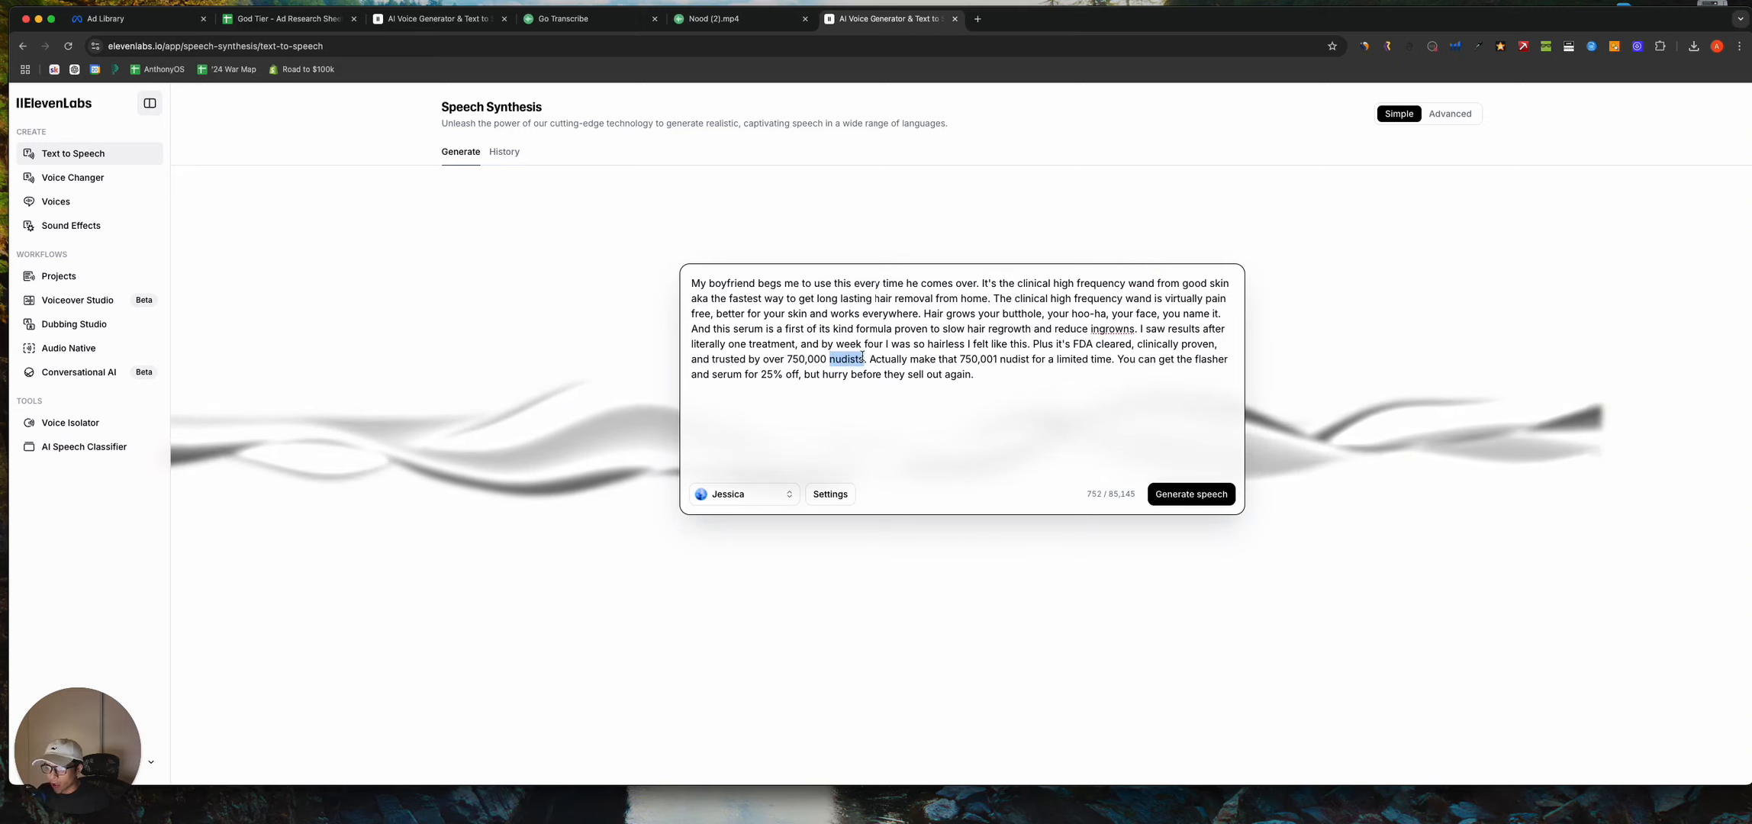
text(customers)
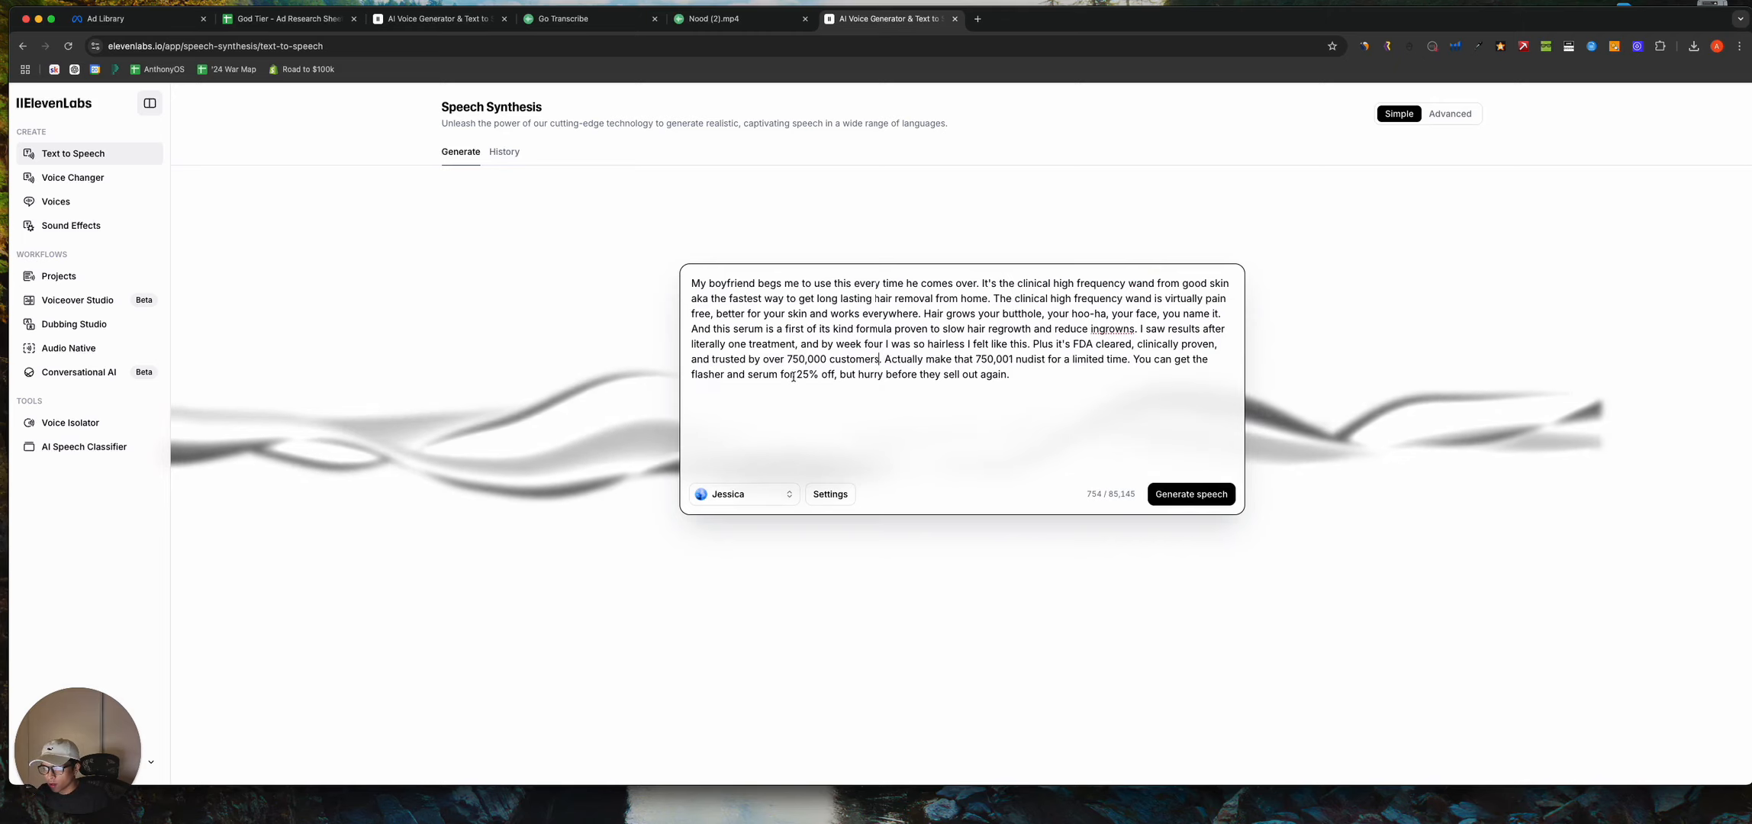
Replace "flasher and serum for" in the closing offer with "clinical high frequency wand for", and "nudist" after 750,001 with "customer"
drag(795, 376, 658, 380)
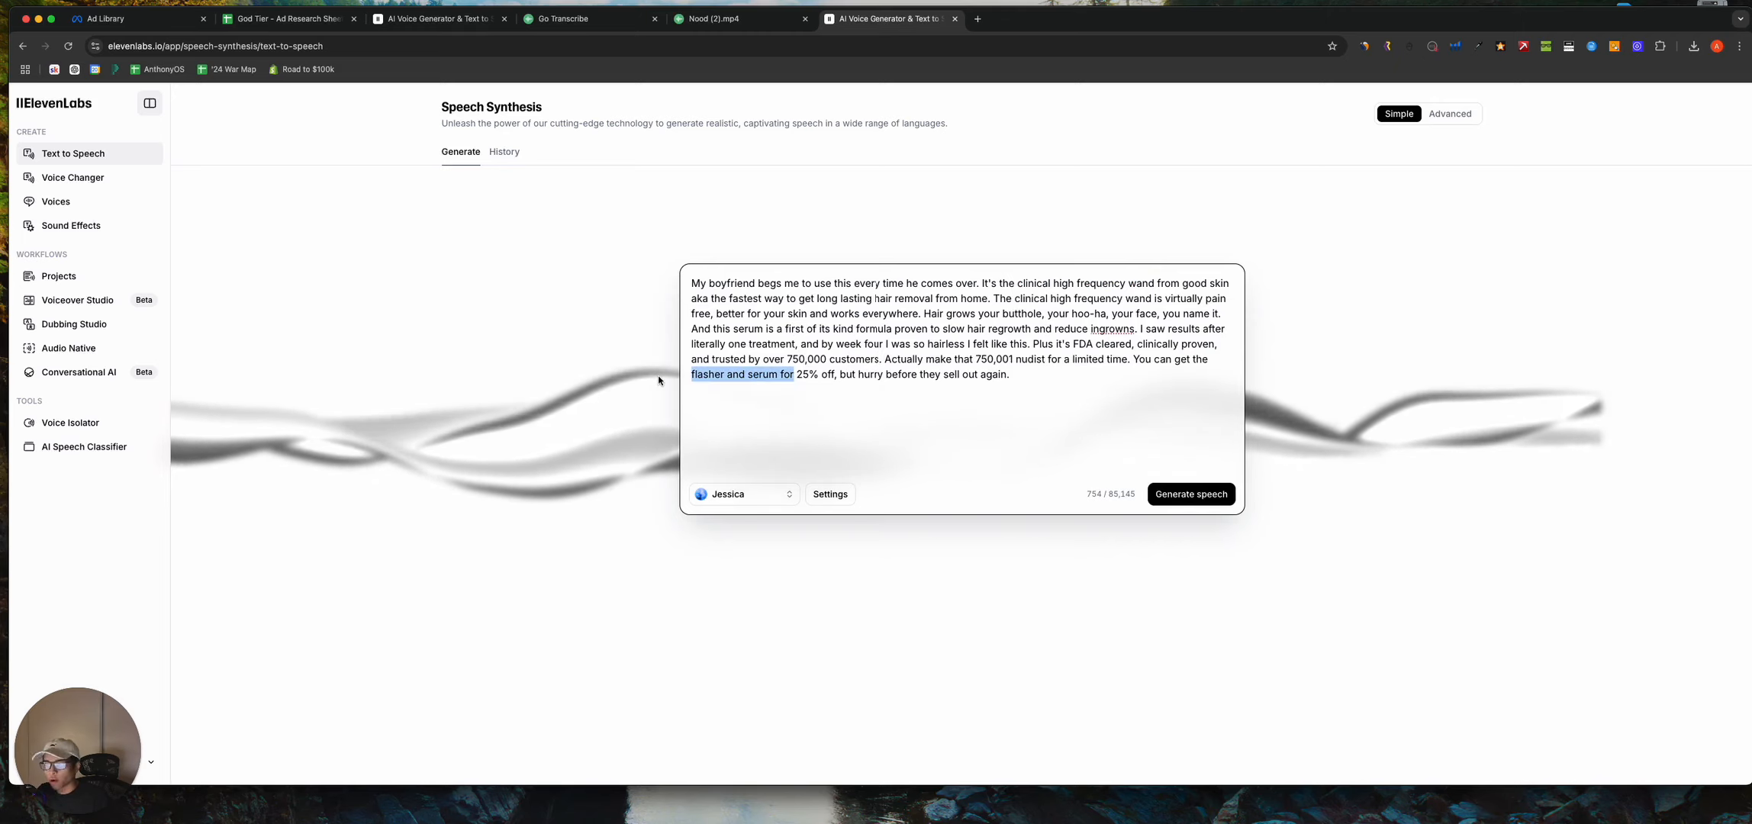
text(clinical high fre)
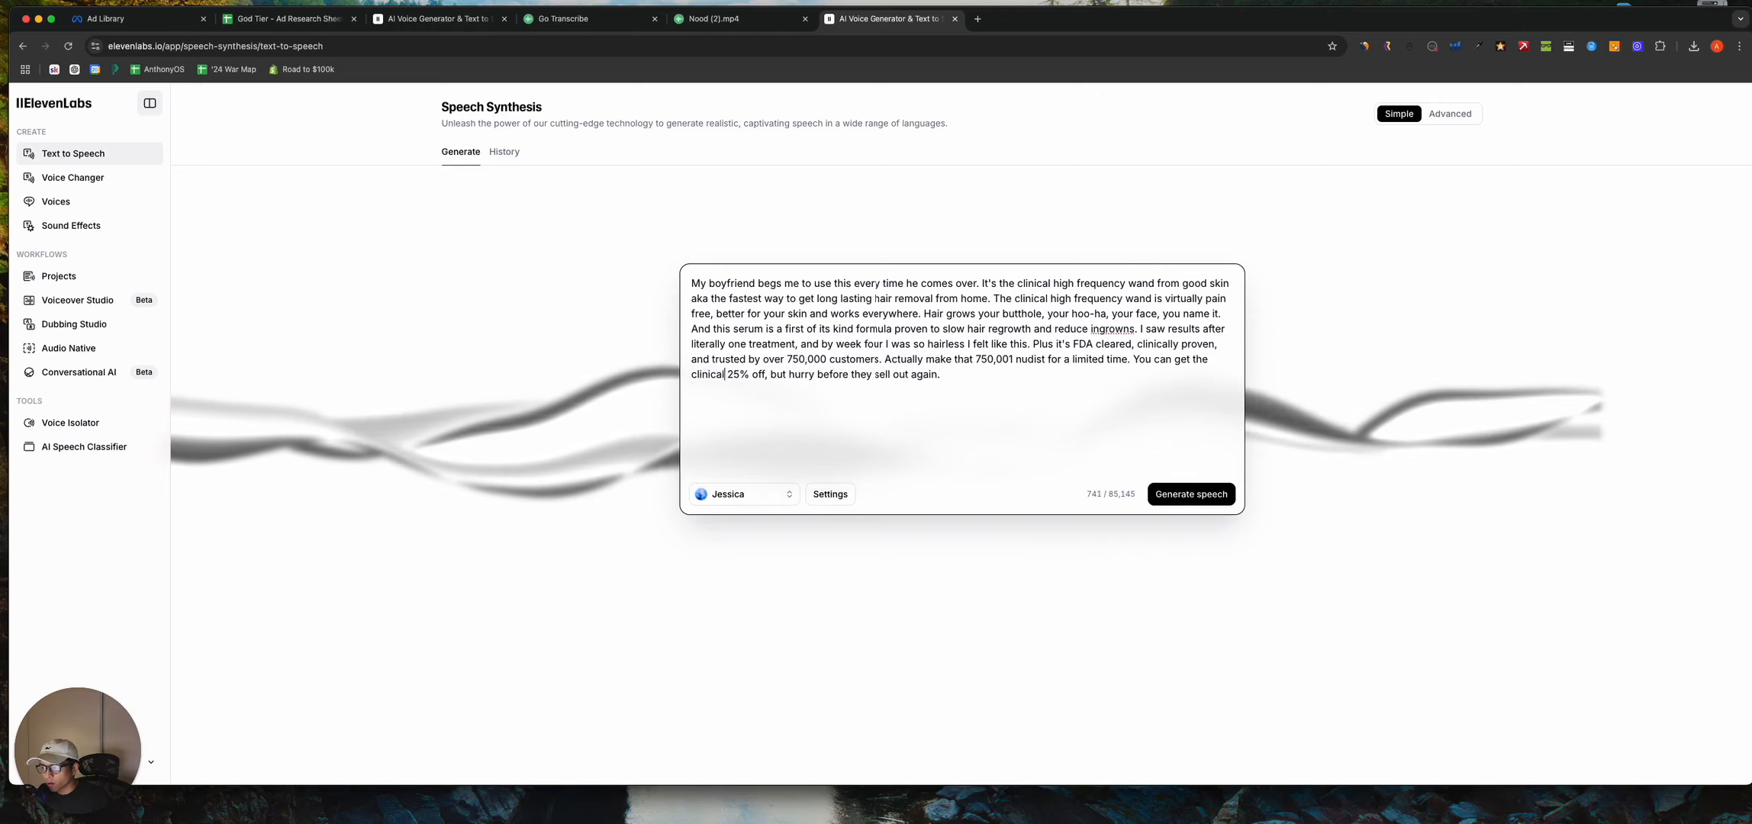
text(quency wand for)
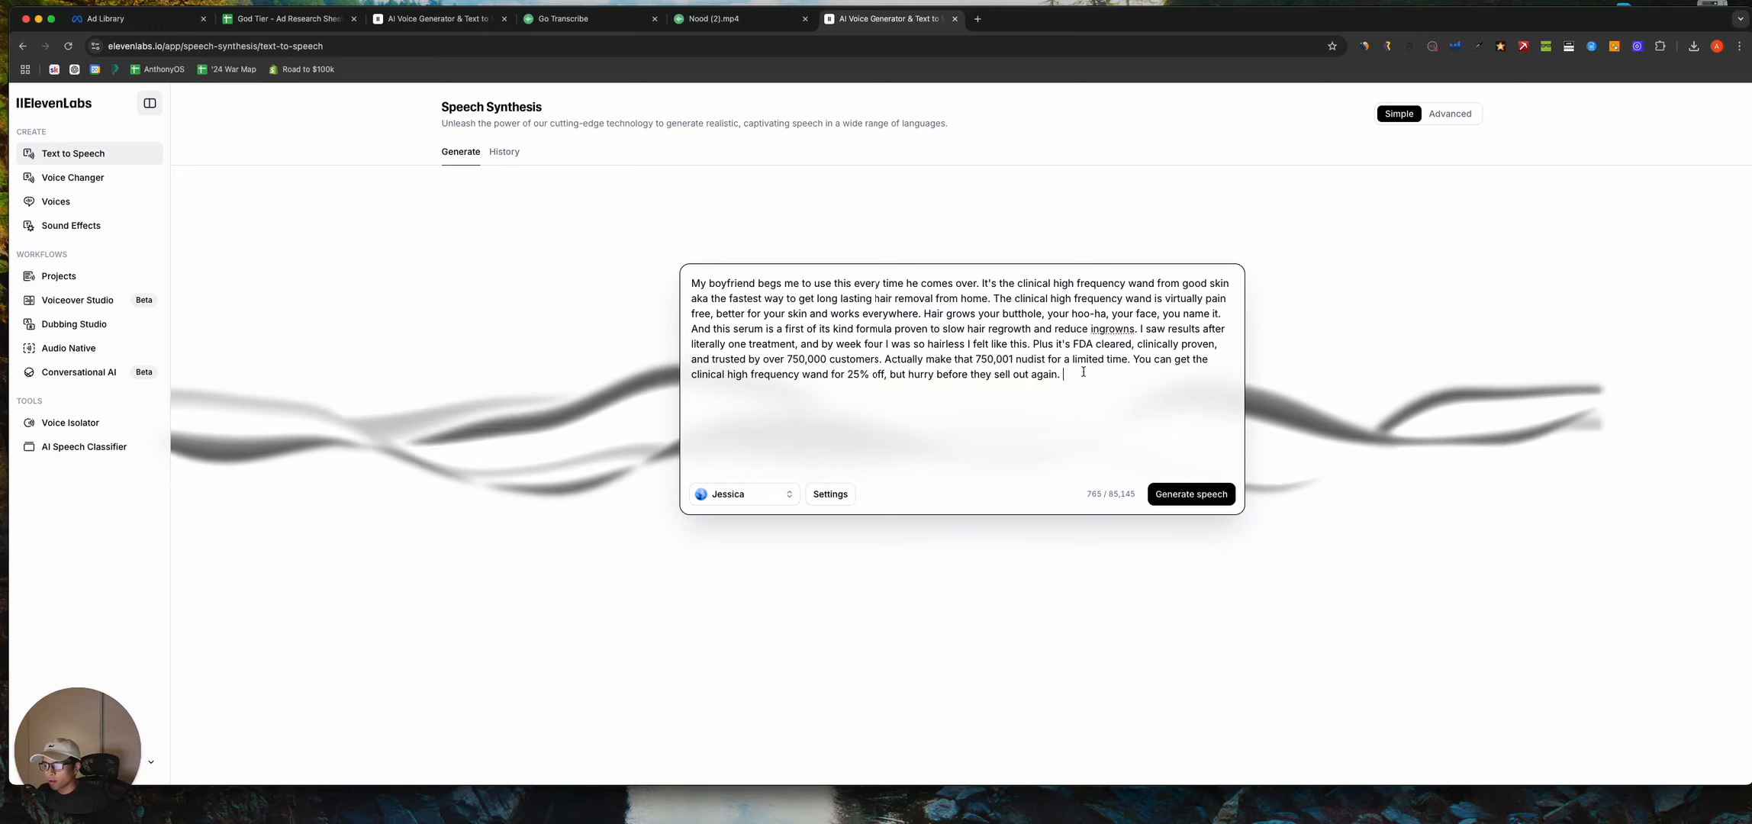
double_click(1038, 362)
text(customer)
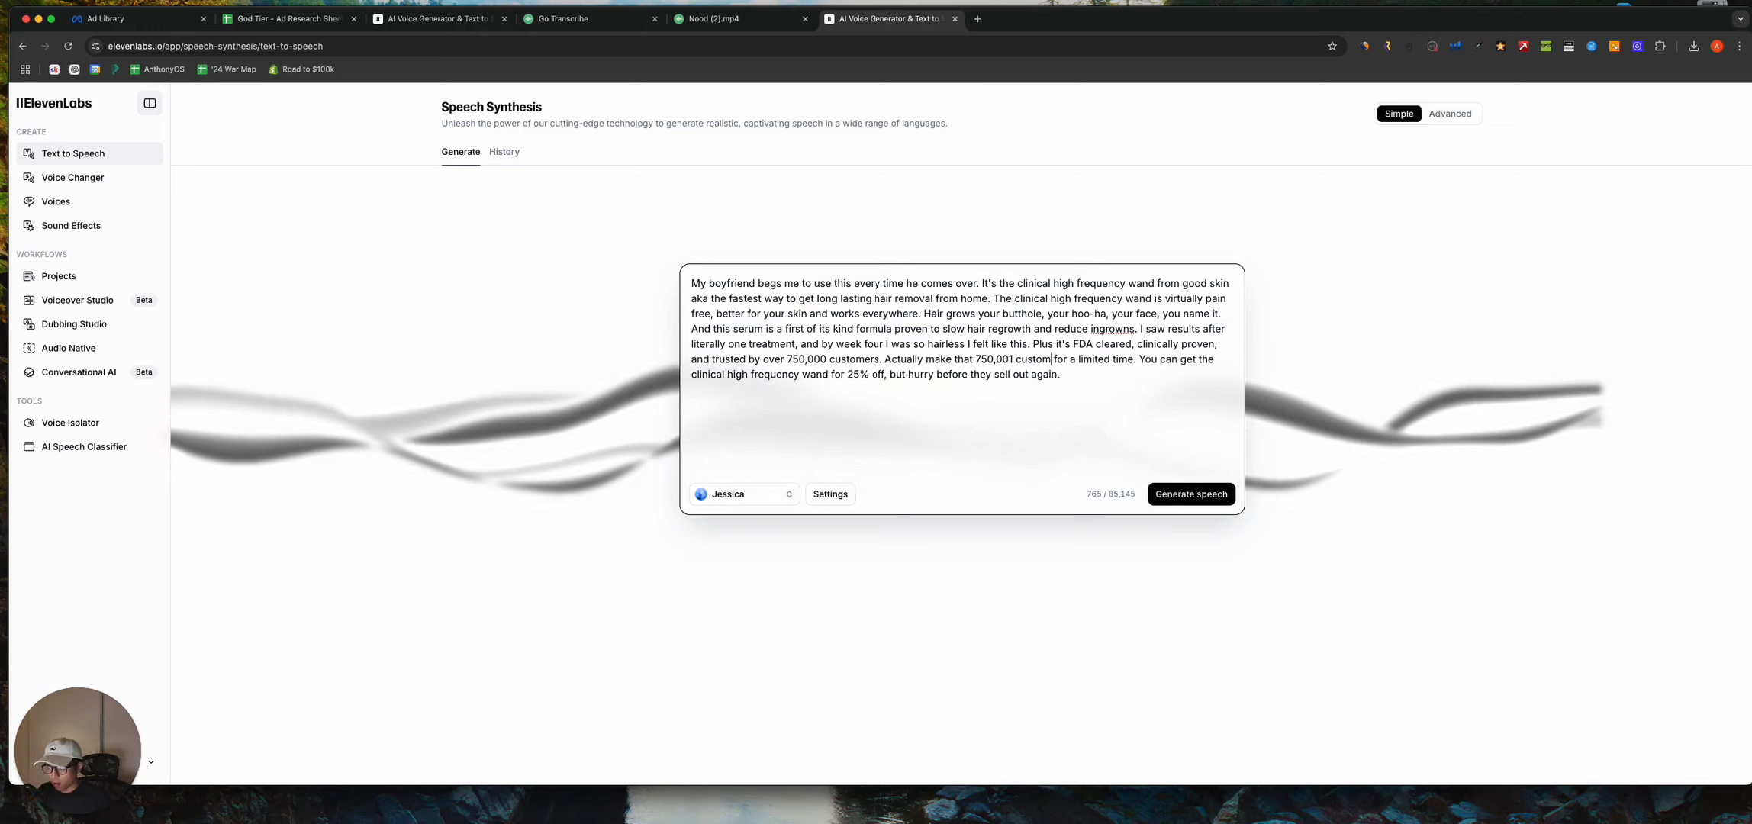
Review the rewritten script, generate its speech with the Jessica voice and pause the playback
drag(1132, 386, 657, 265)
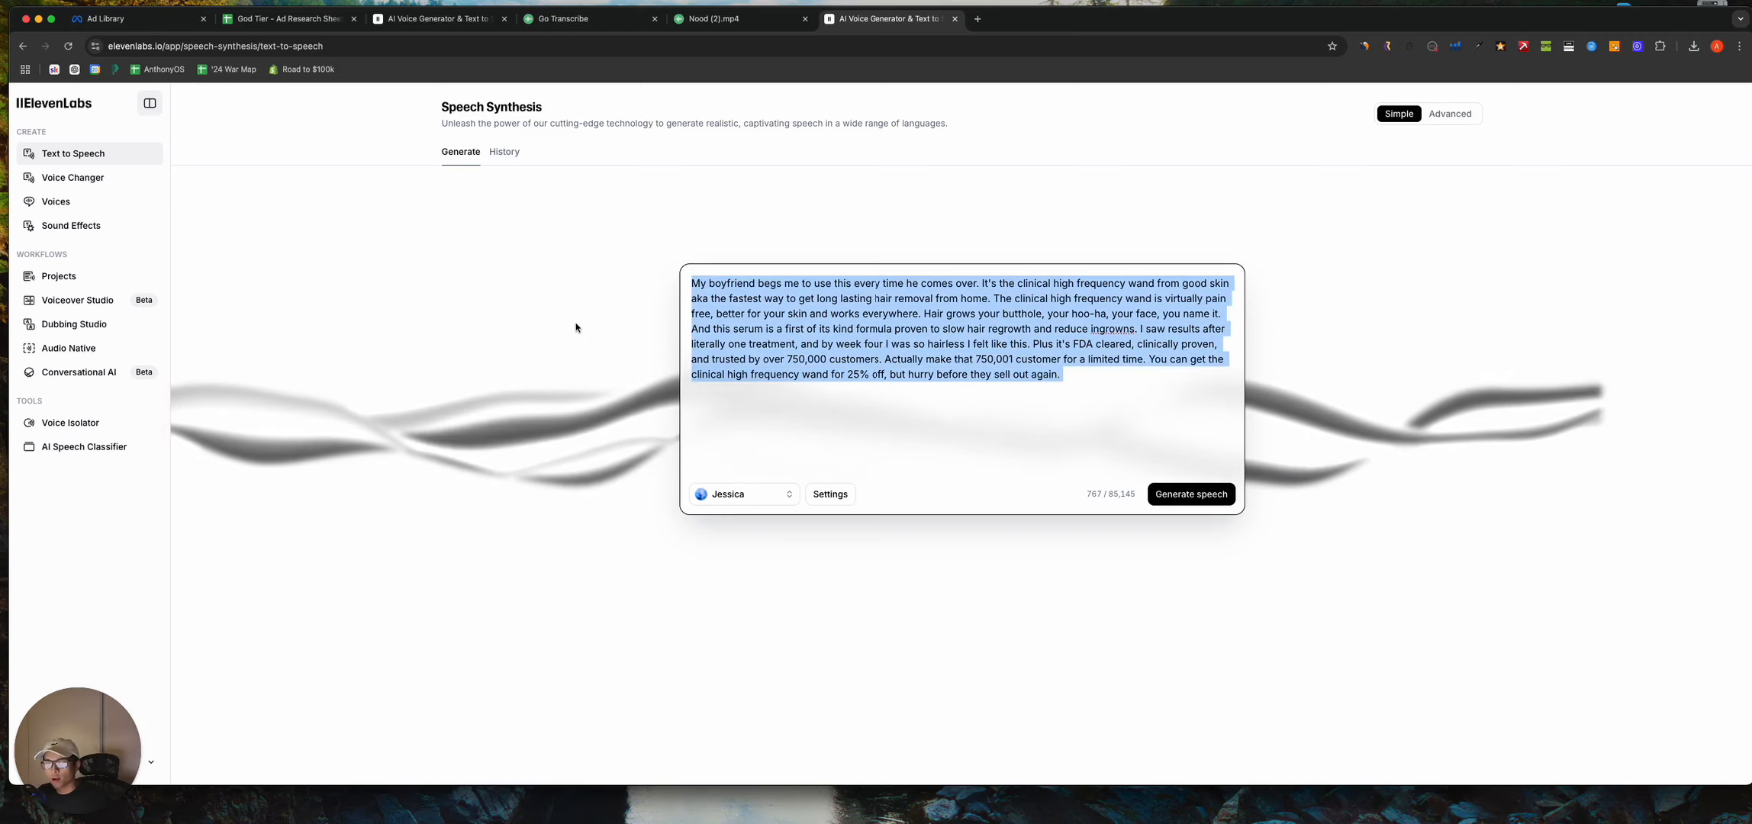
click(1065, 347)
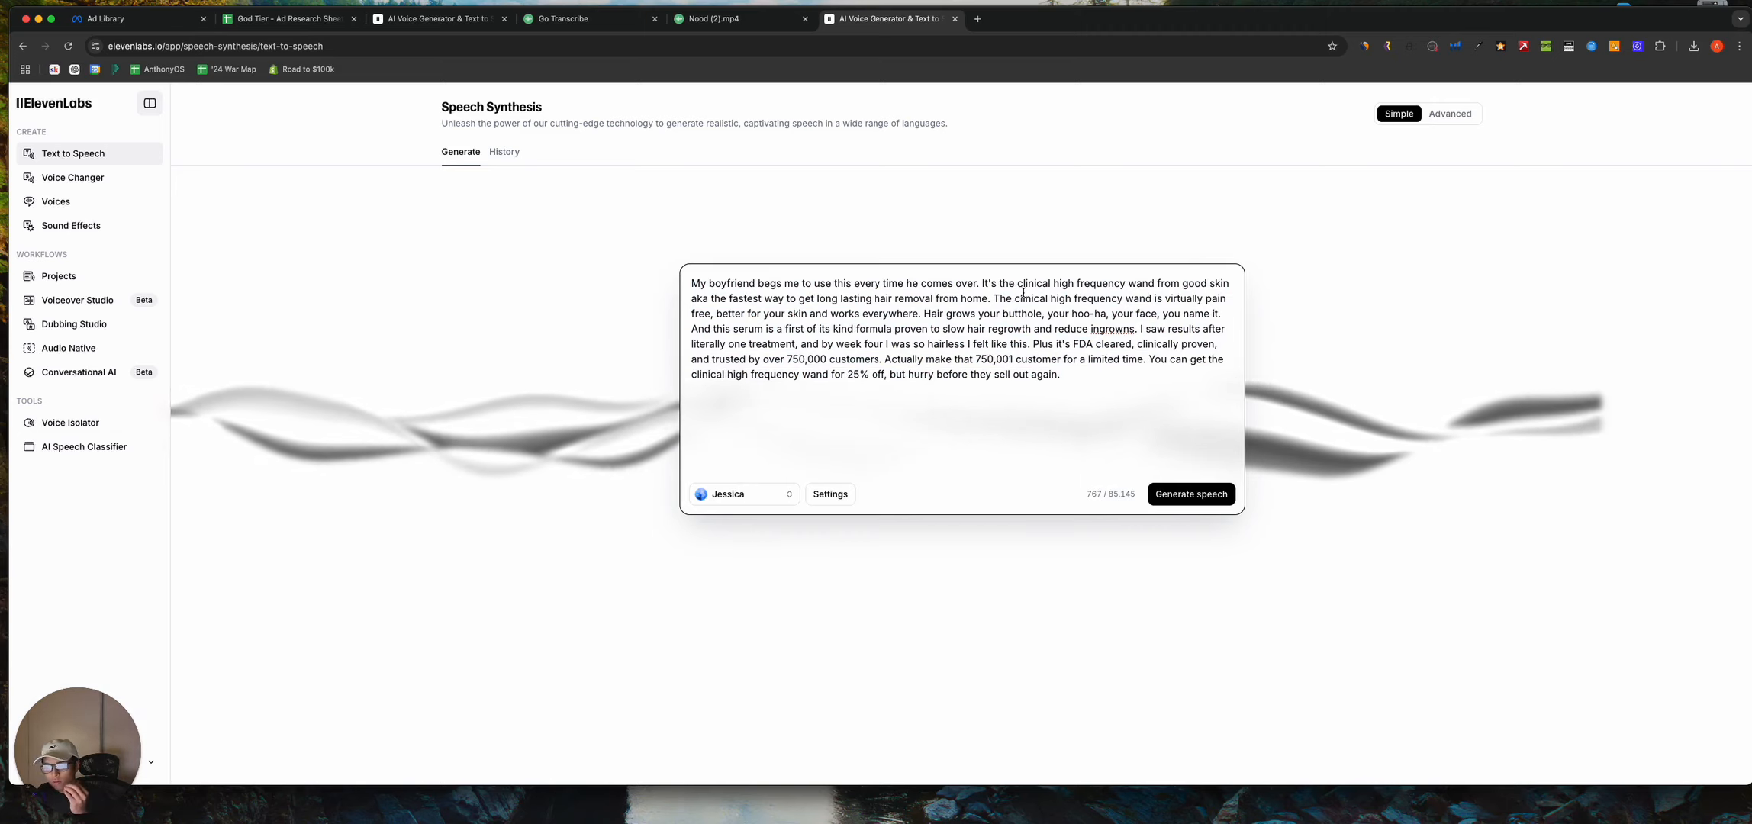
click(1178, 387)
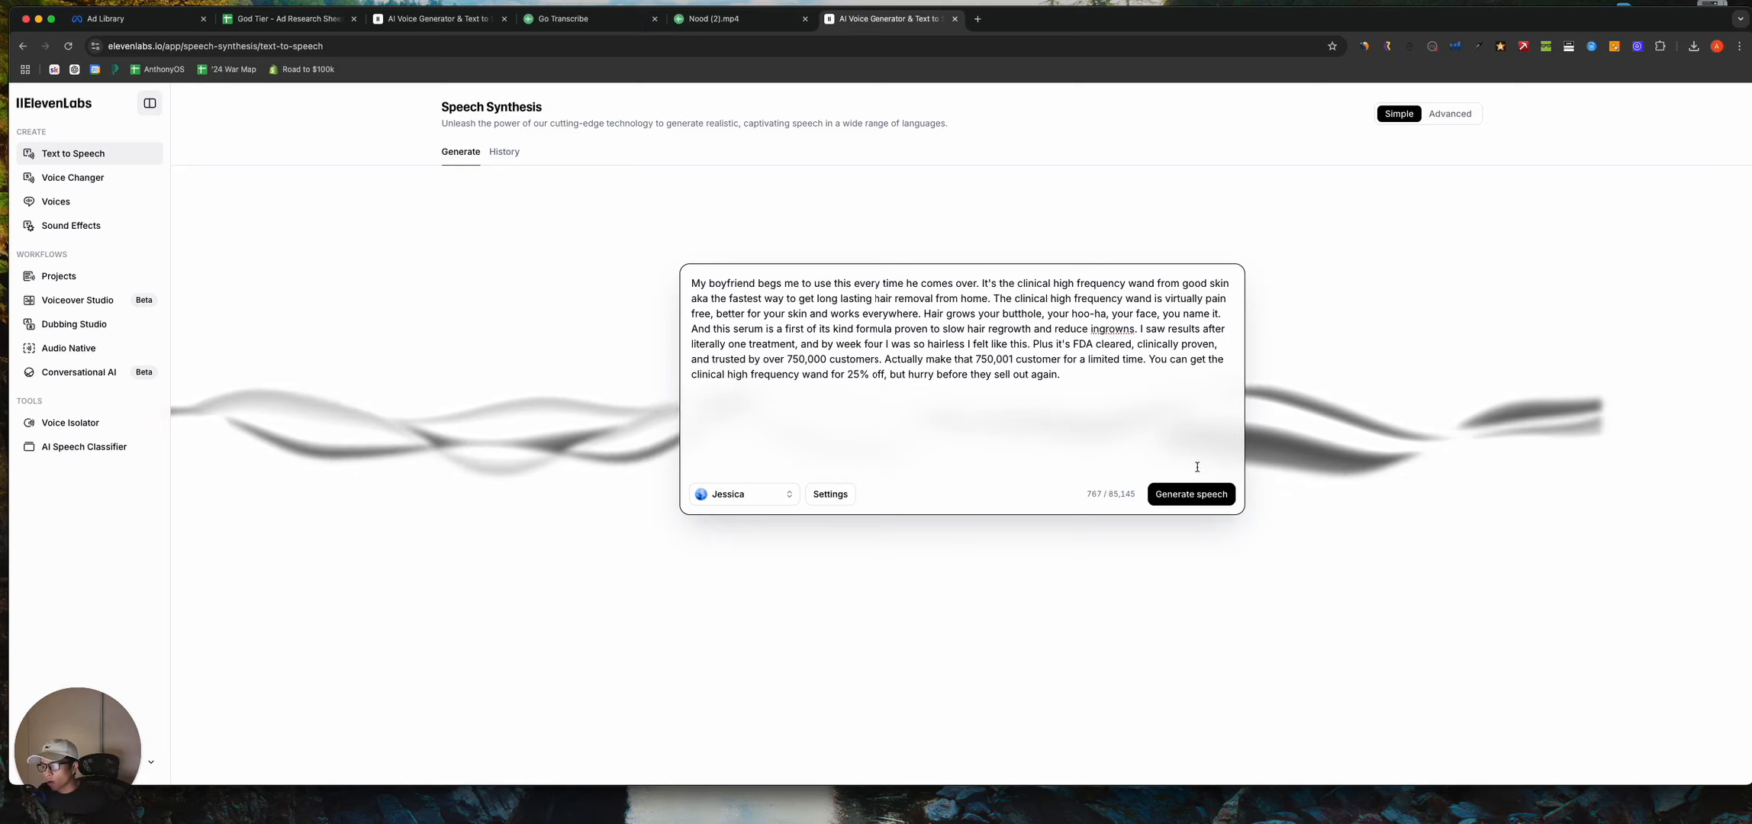
click(1195, 494)
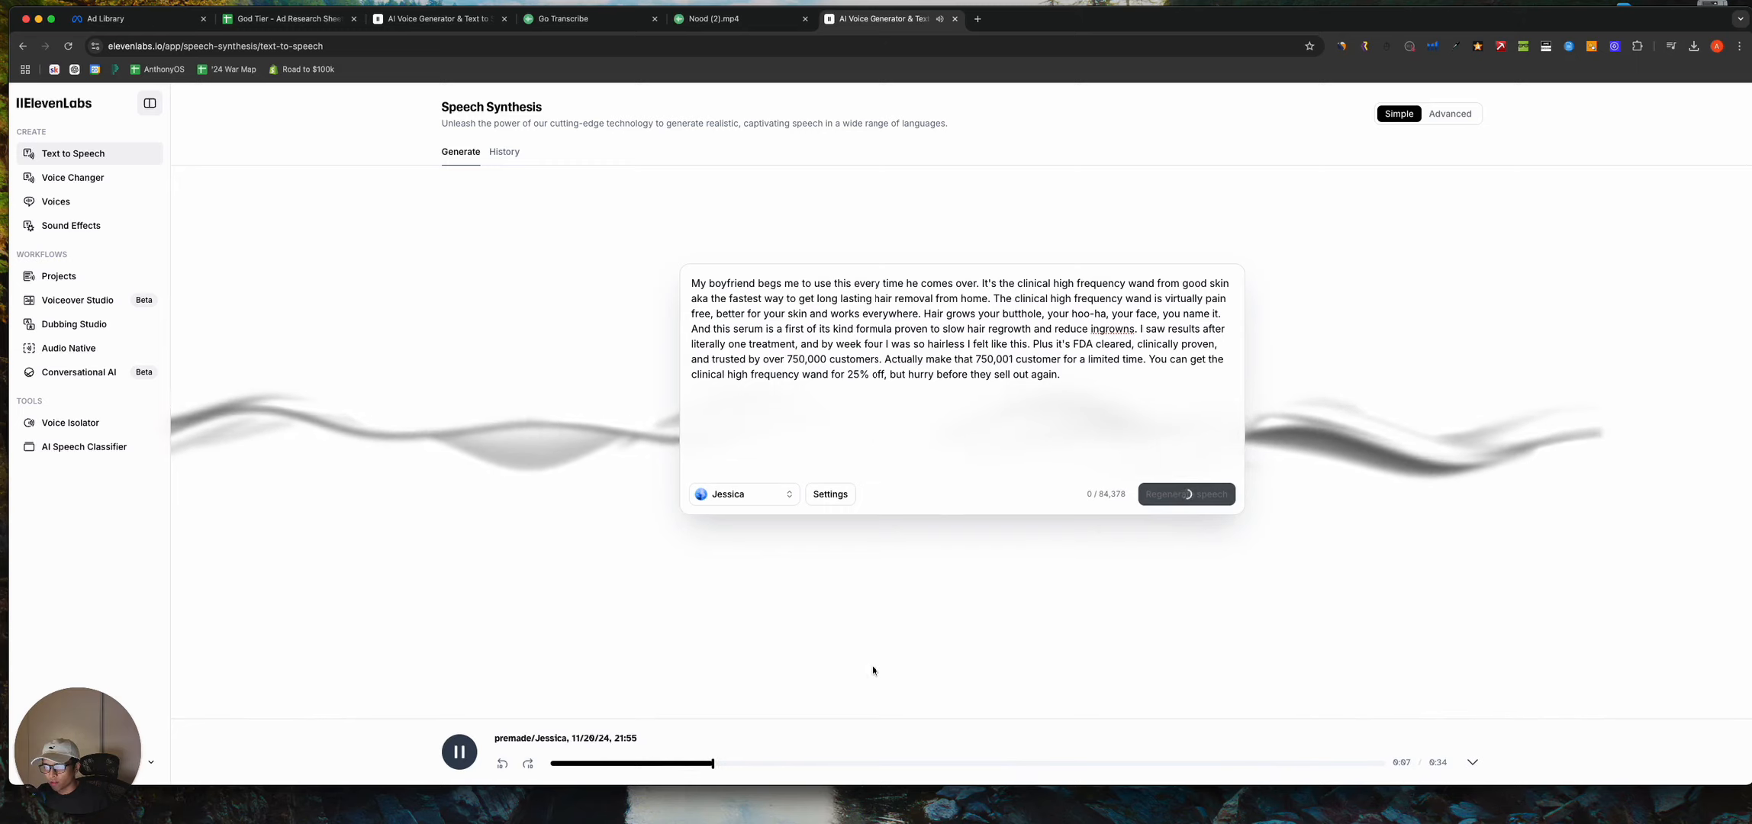
click(457, 754)
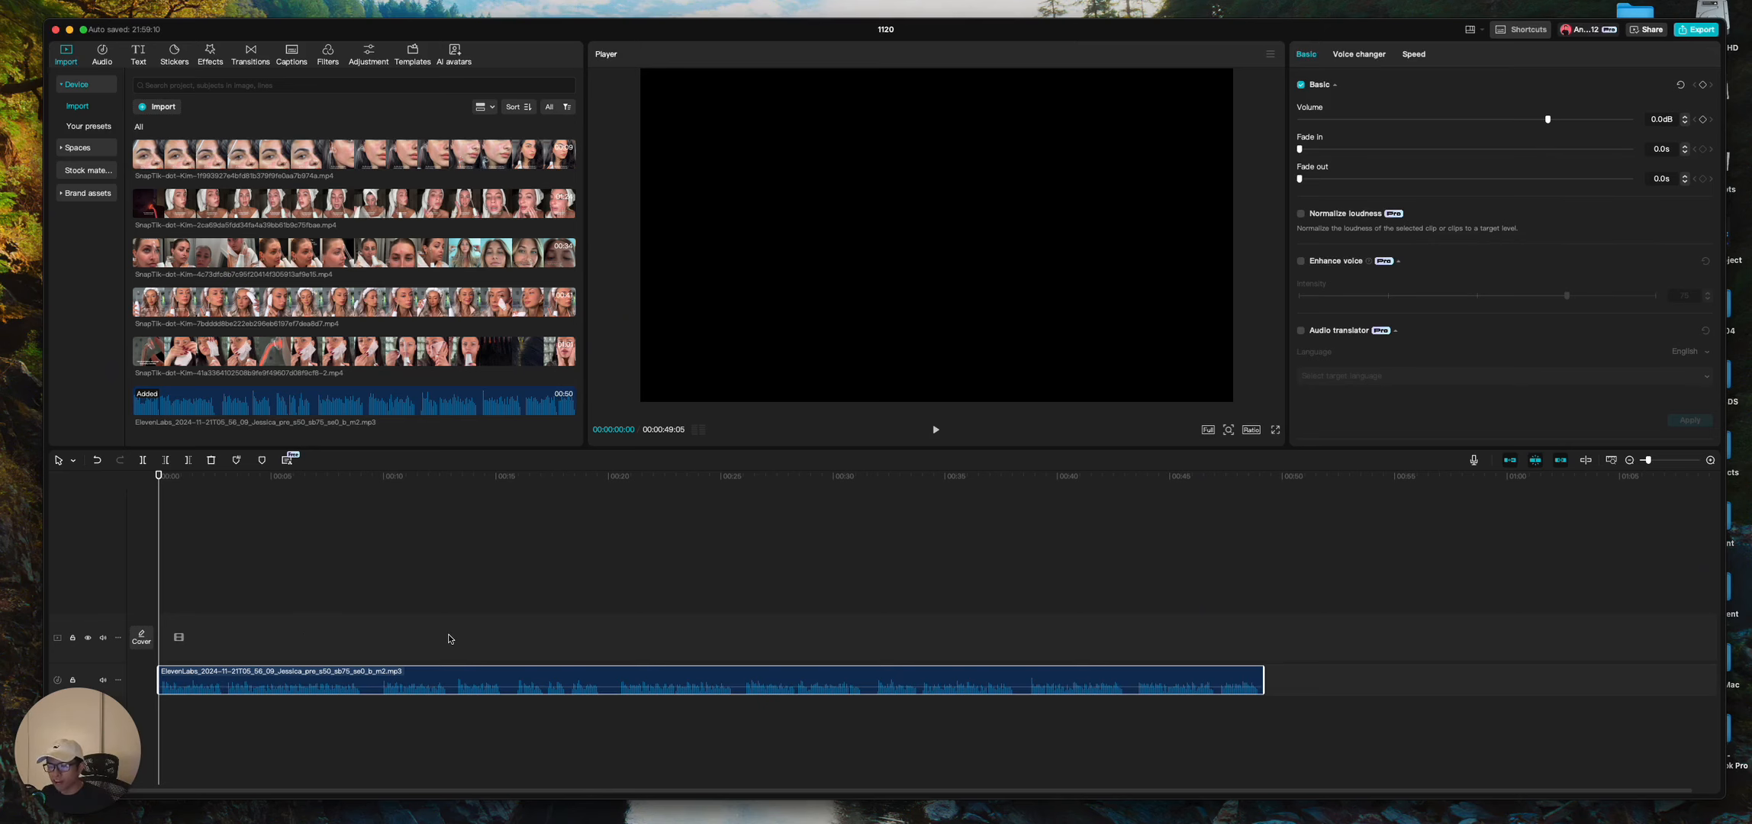
In CapCut, split the ElevenLabs voiceover at about 00:00:08:28 and trim about one second of silence off the second clip's start
scroll(412, 645, up, 3)
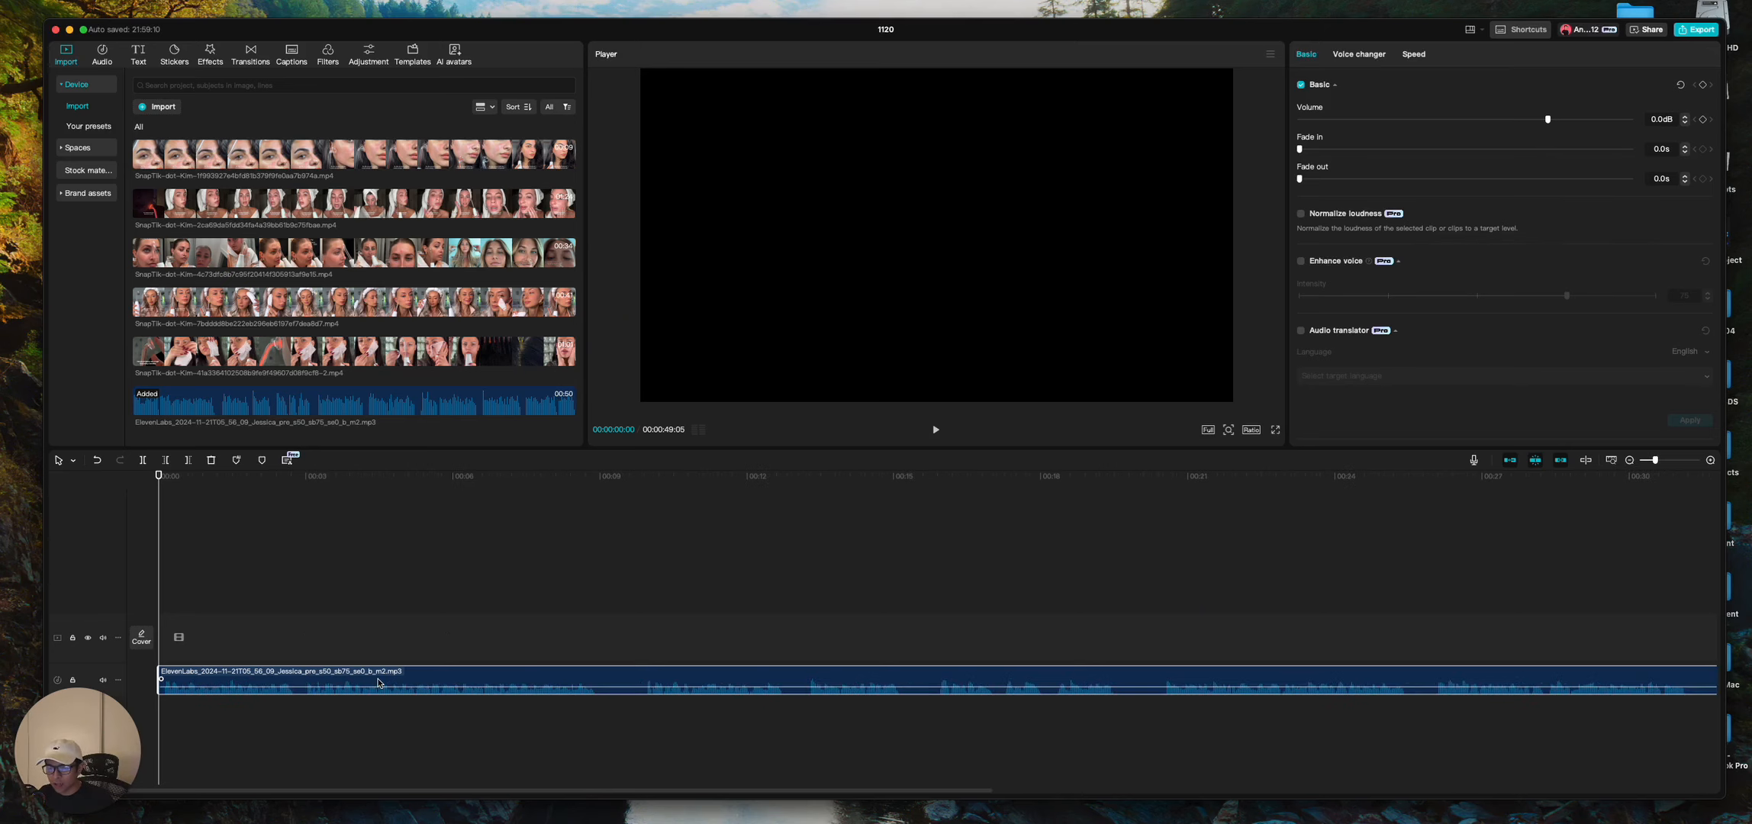
drag(598, 477, 599, 512)
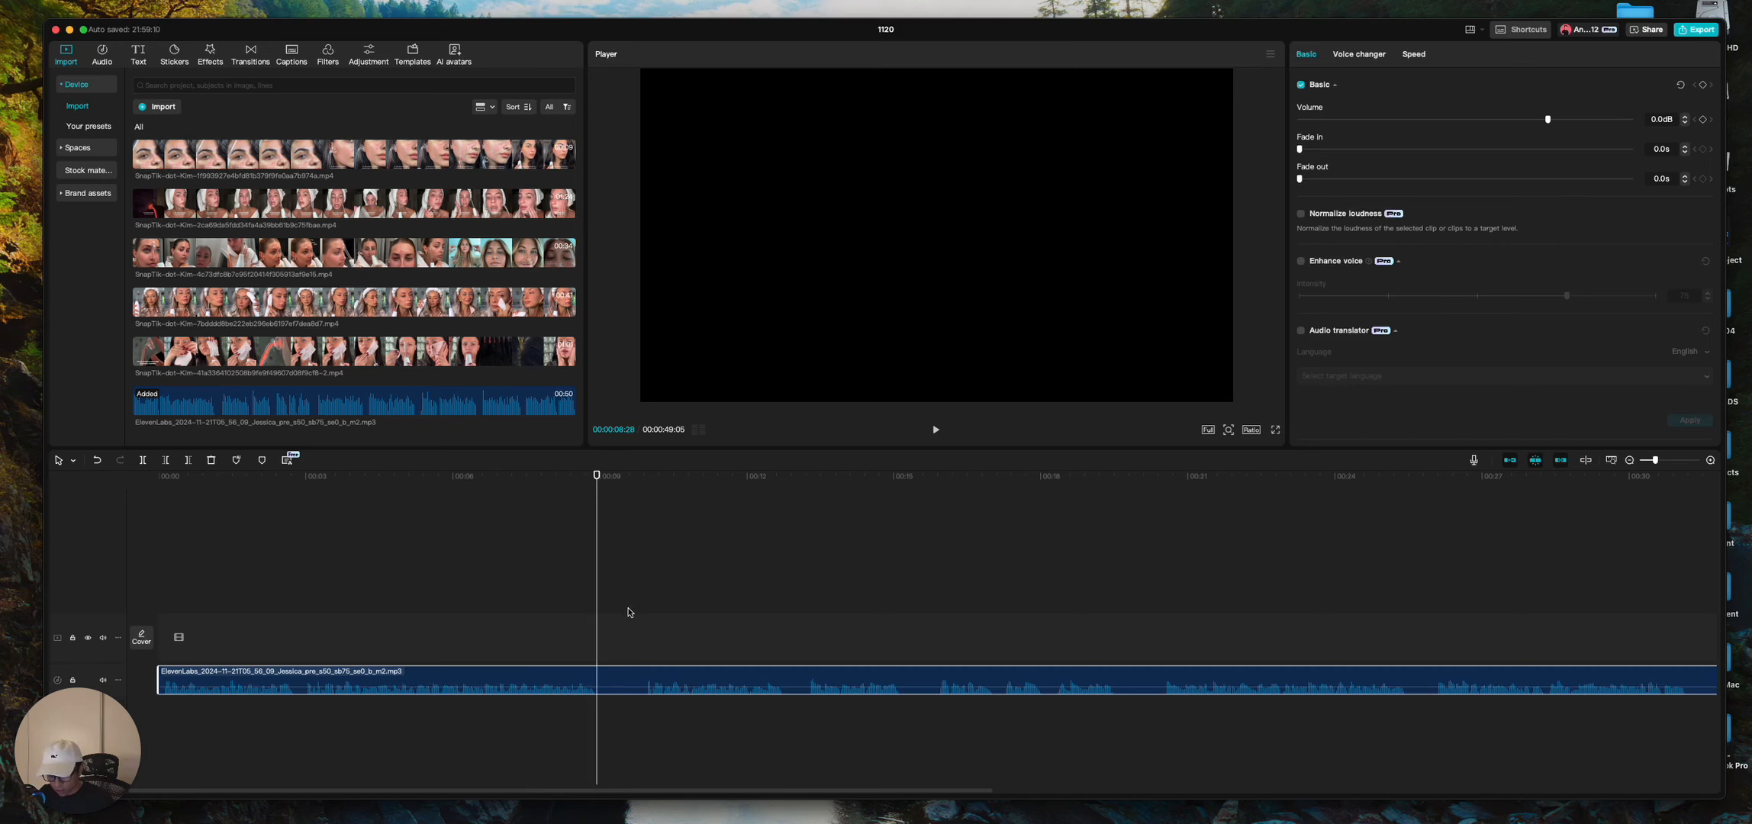
key(super+b)
mouse_move(600, 673)
mouse_down()
mouse_move(661, 675)
mouse_move(629, 674)
mouse_up()
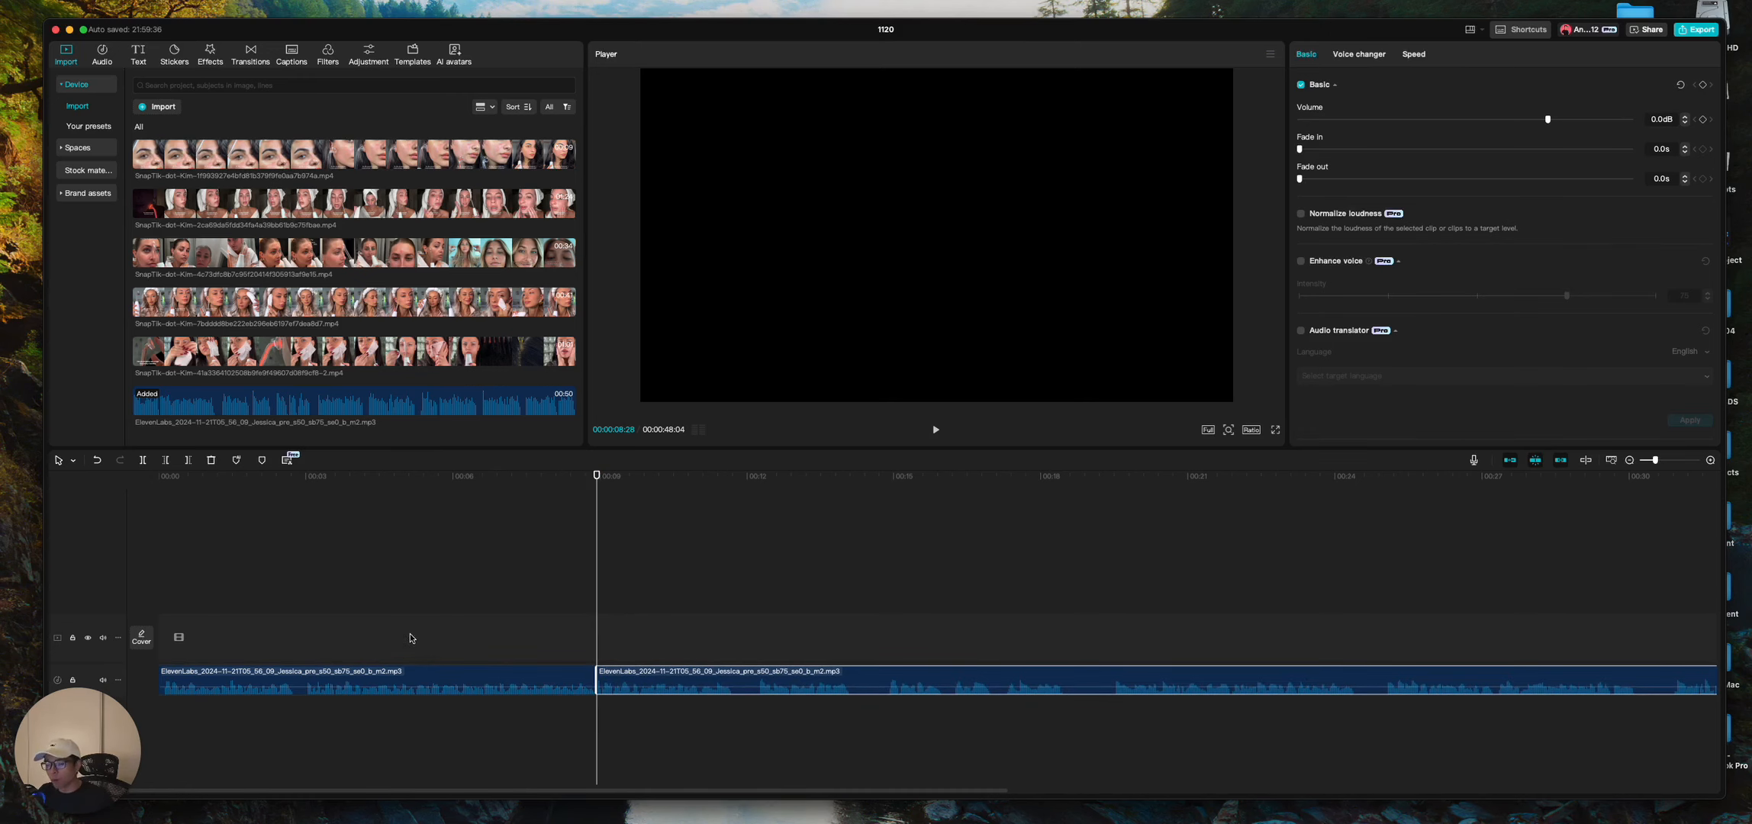
scroll(653, 630, down, 3)
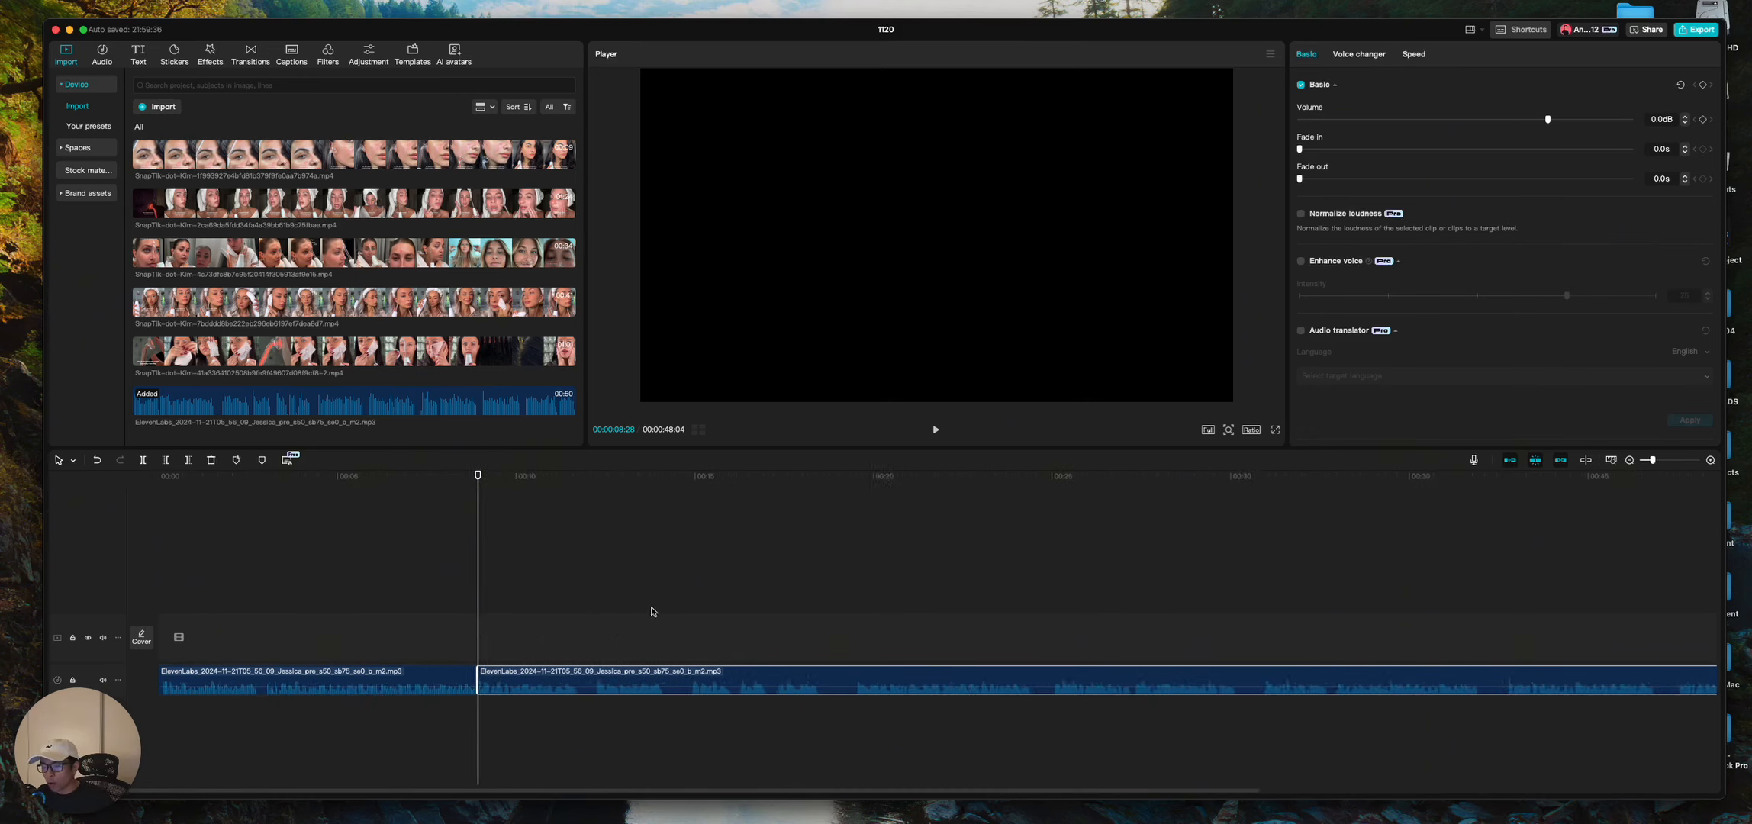
click(534, 486)
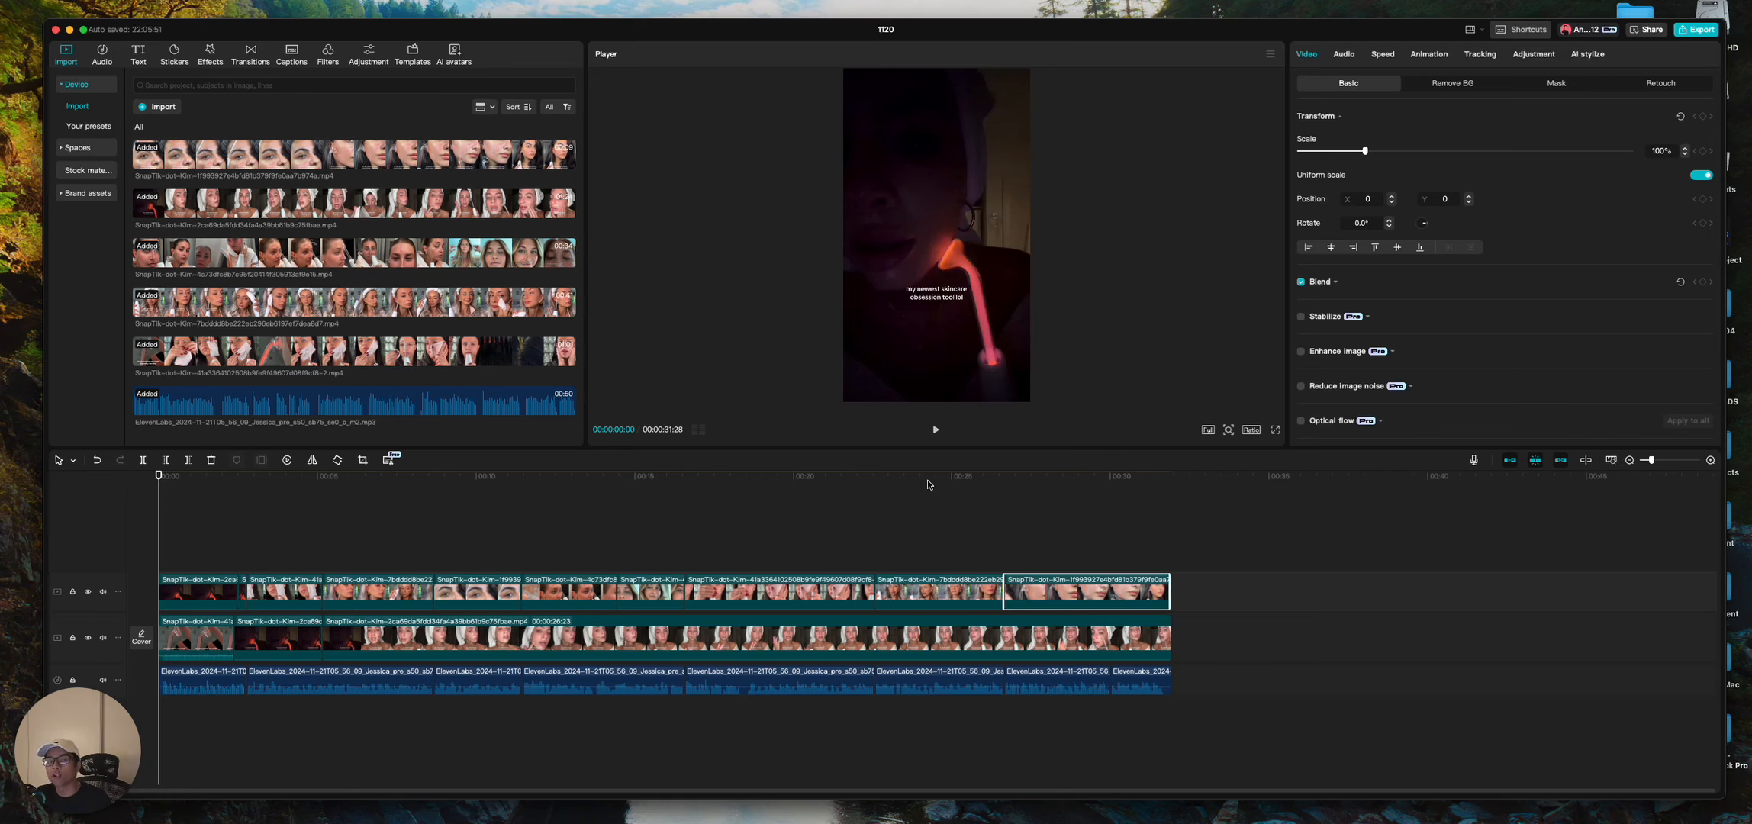
Play the opening of the assembled ad to about 11 seconds and return the playhead to the start
key(space)
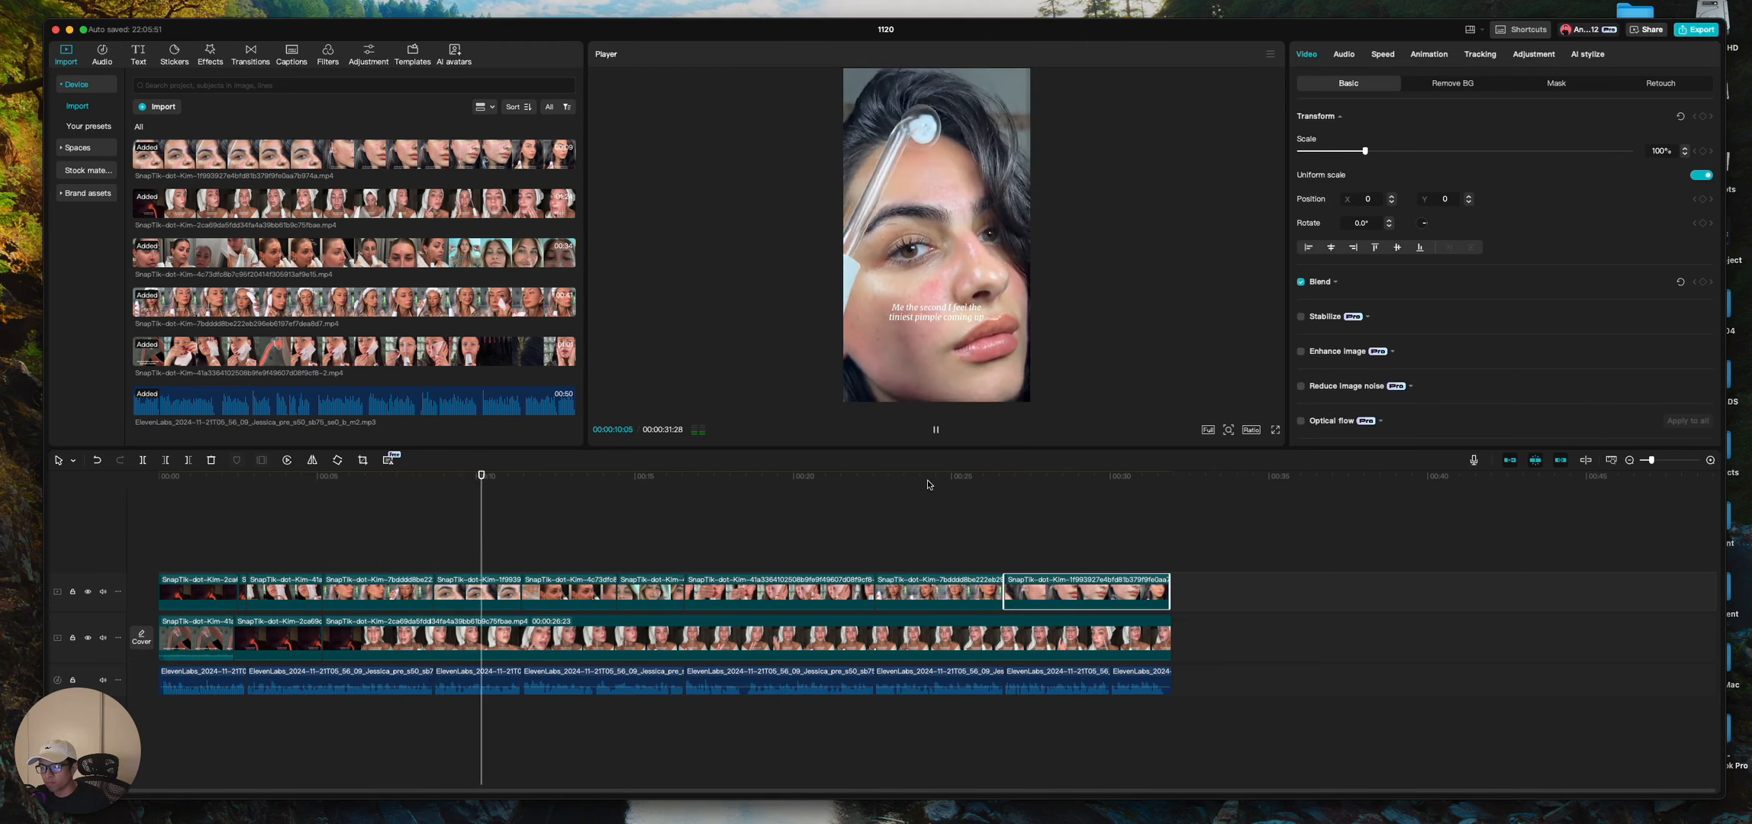
key(space)
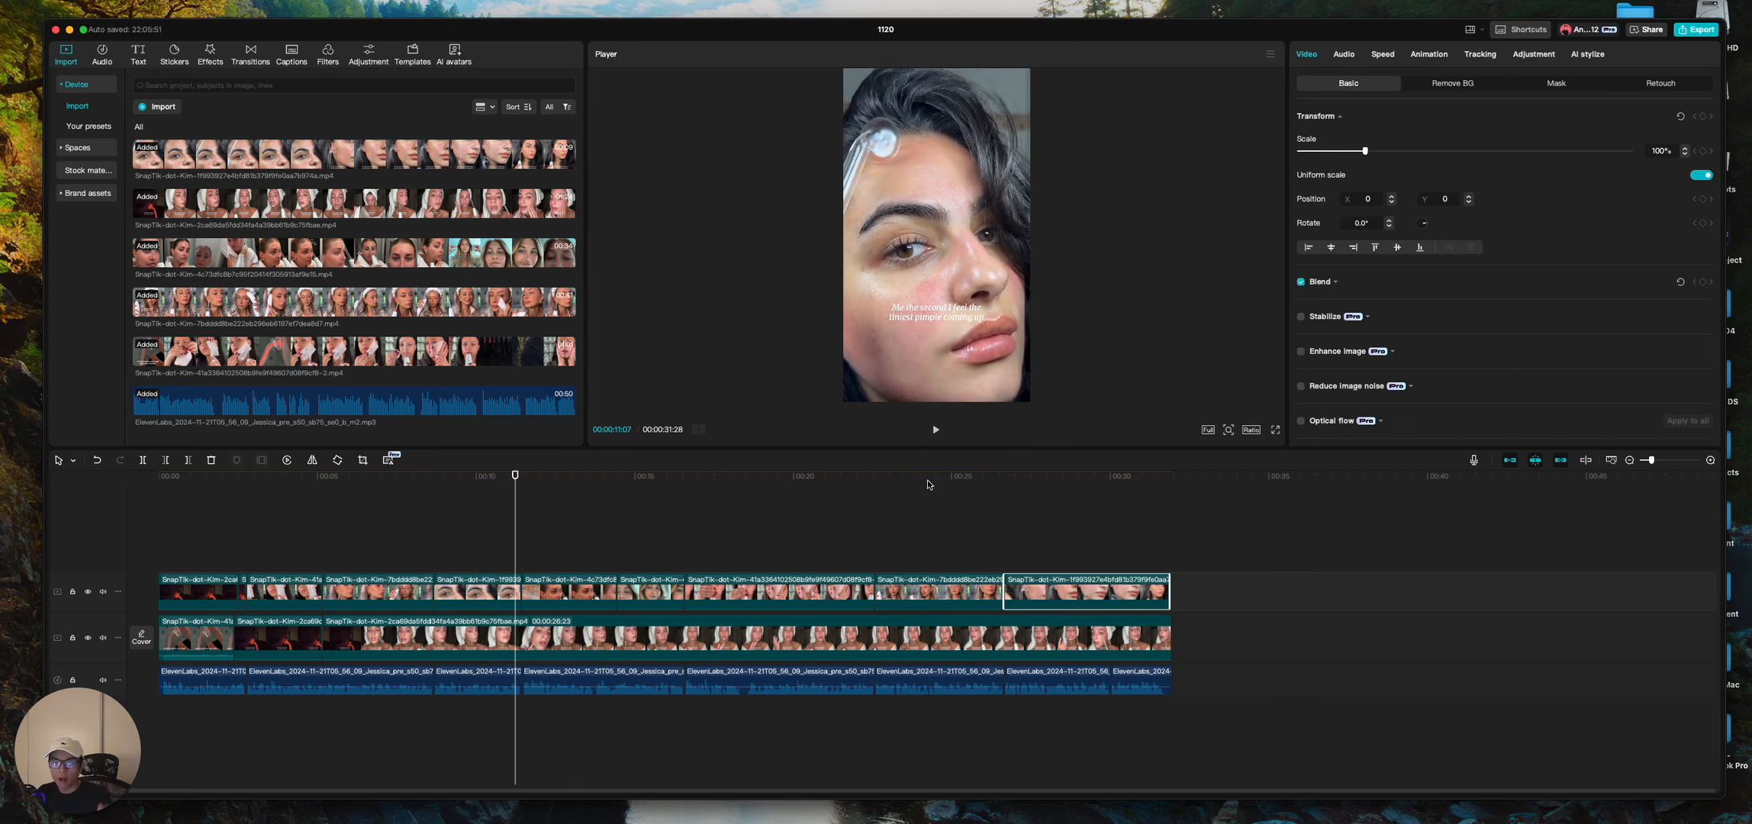
drag(515, 477, 130, 586)
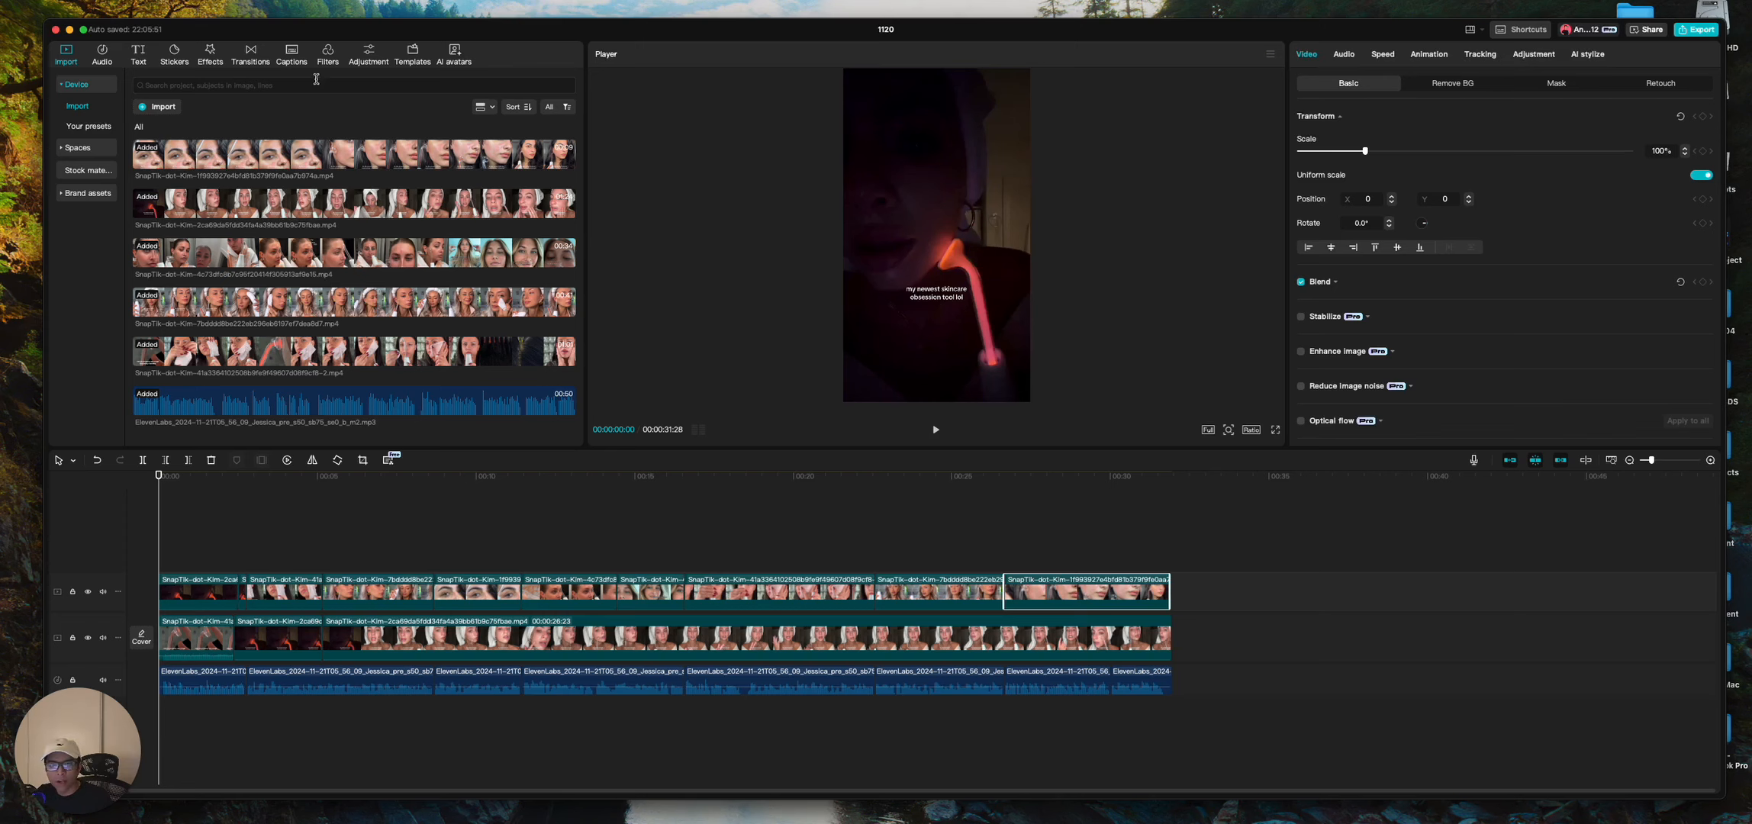
Generate English auto captions for the ad and check them along the first eight seconds of the timeline
click(139, 55)
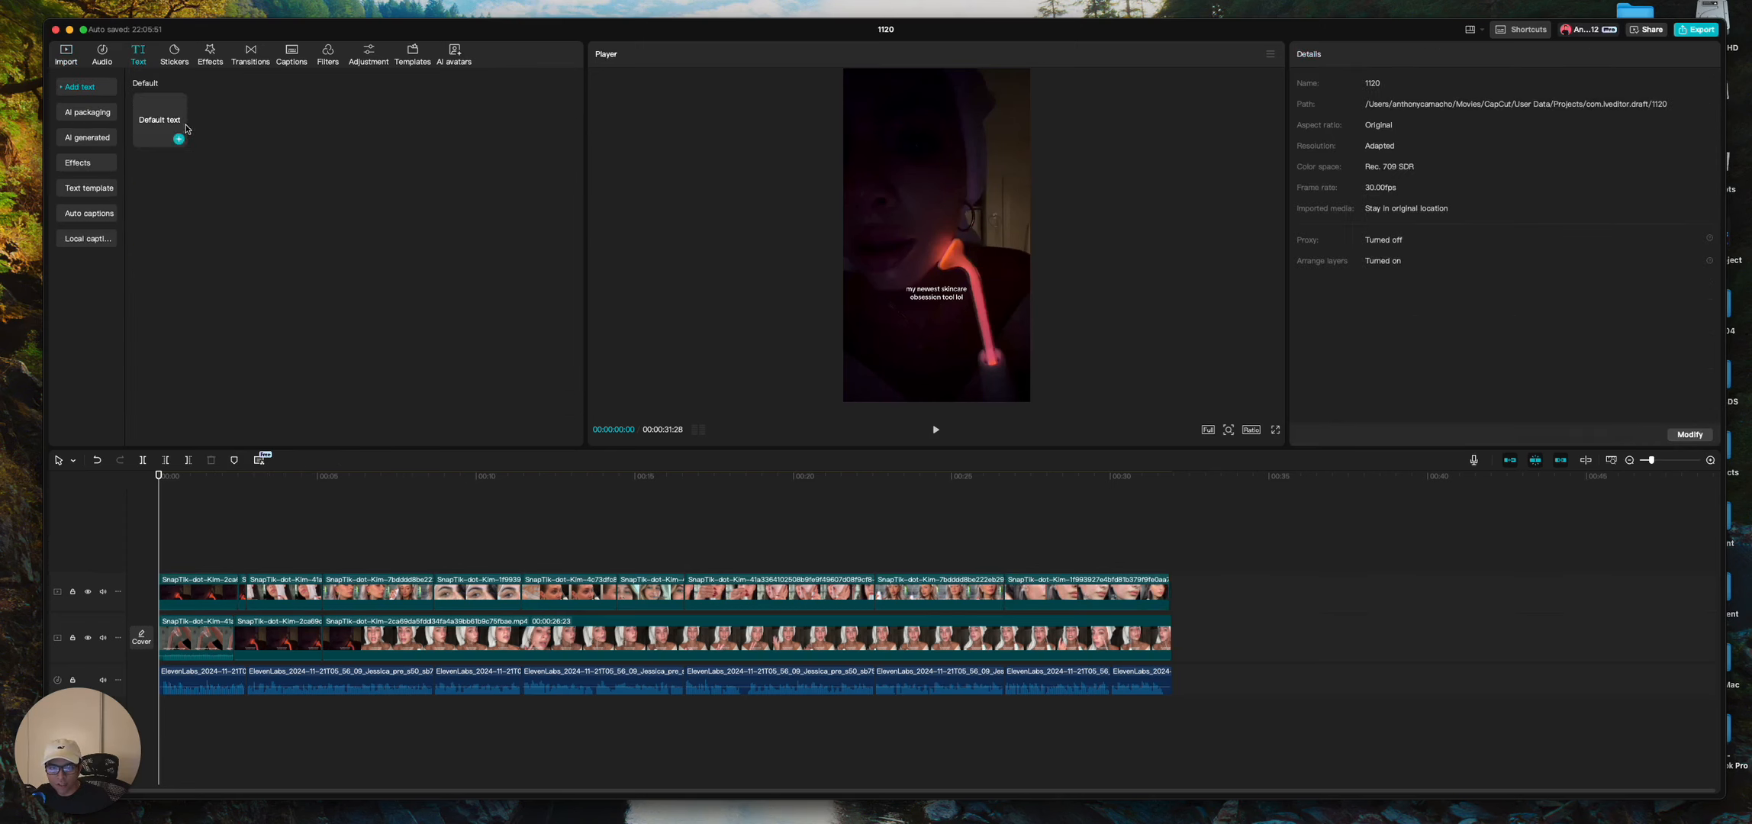
click(156, 122)
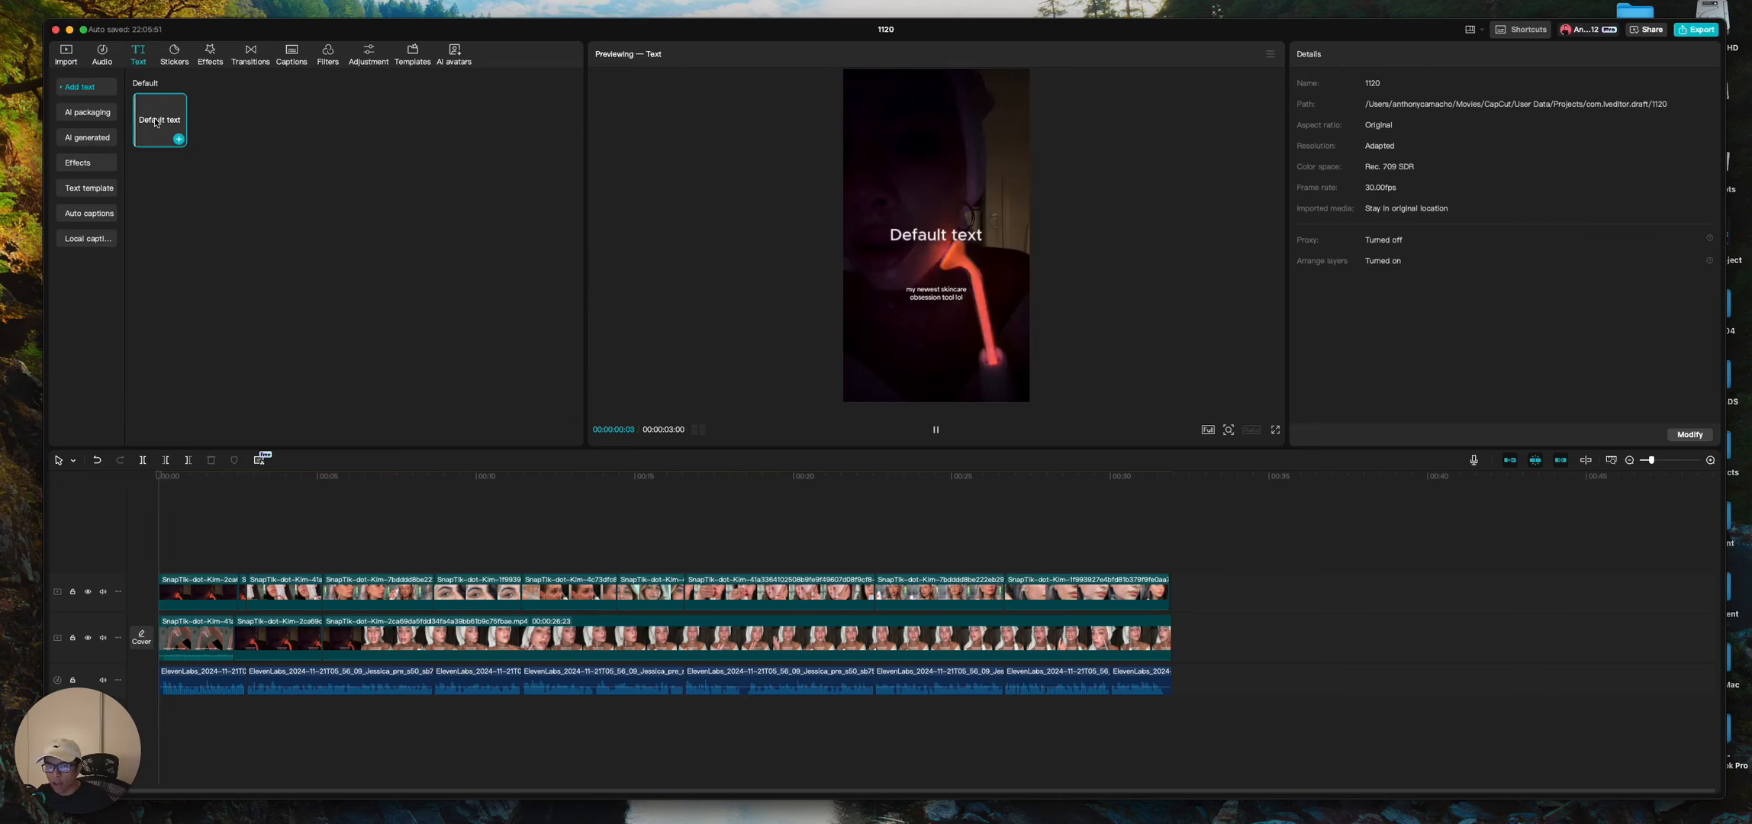
click(287, 64)
click(553, 434)
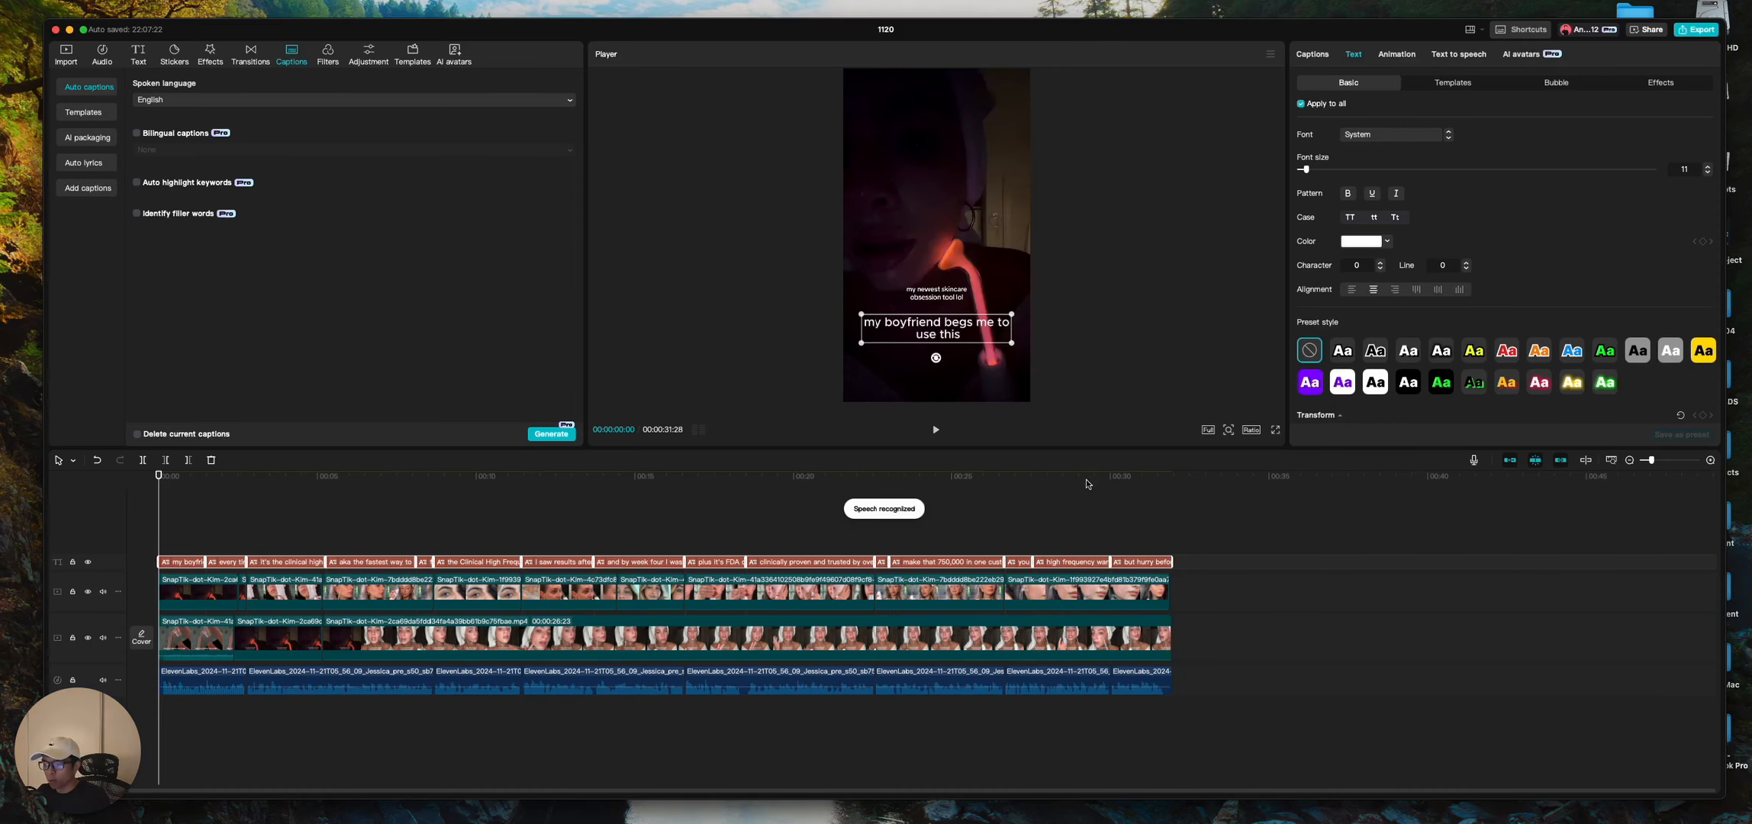
drag(160, 479, 410, 487)
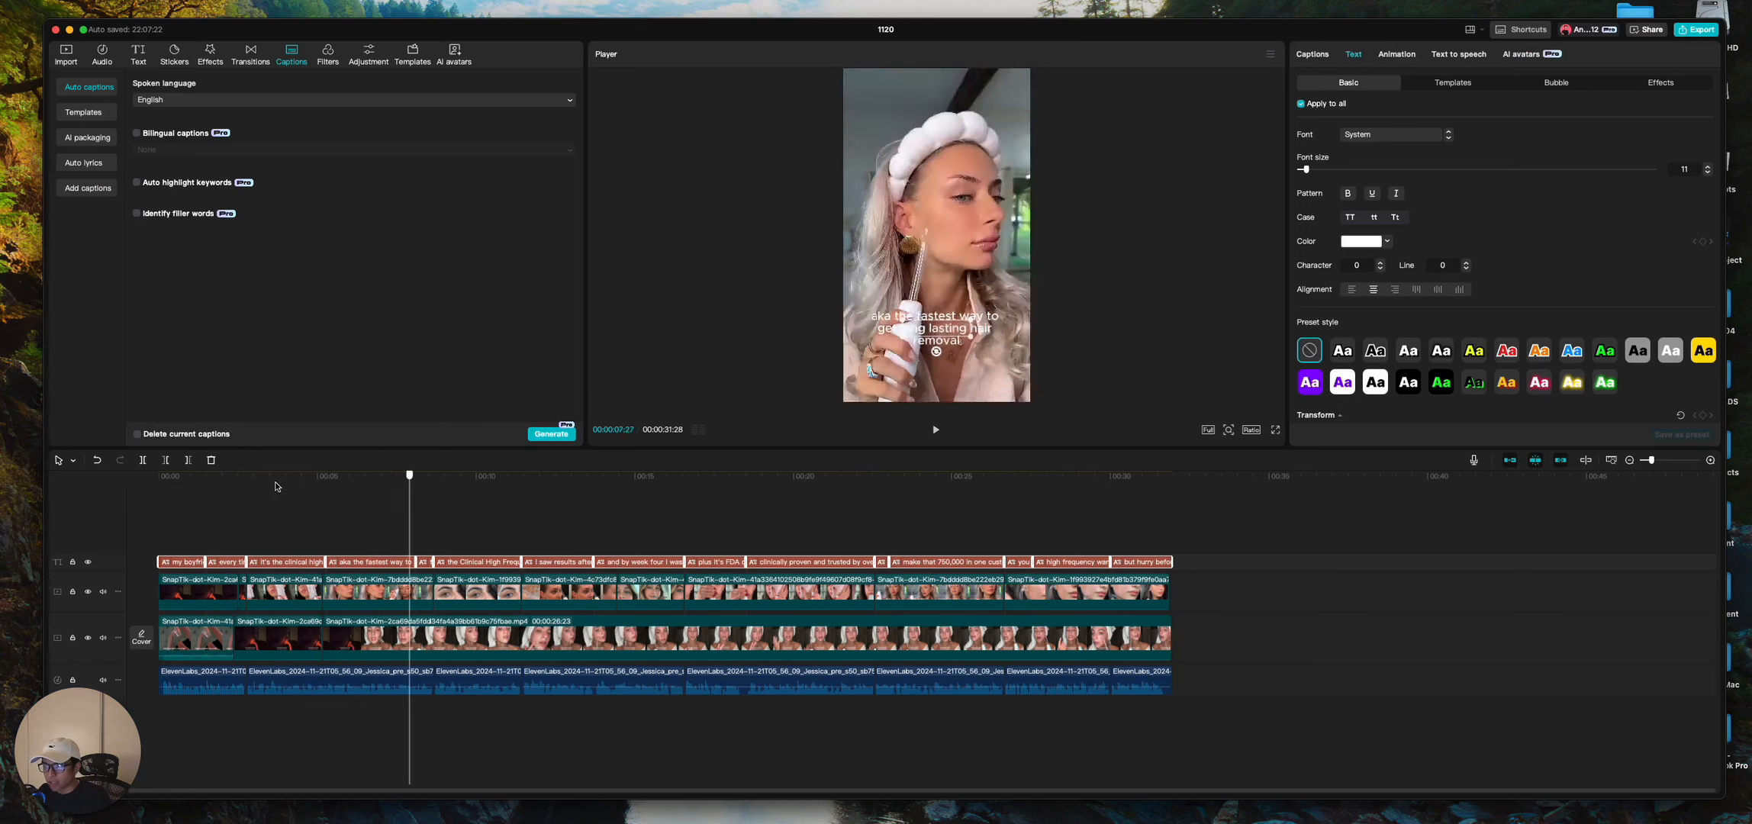
drag(277, 486, 108, 495)
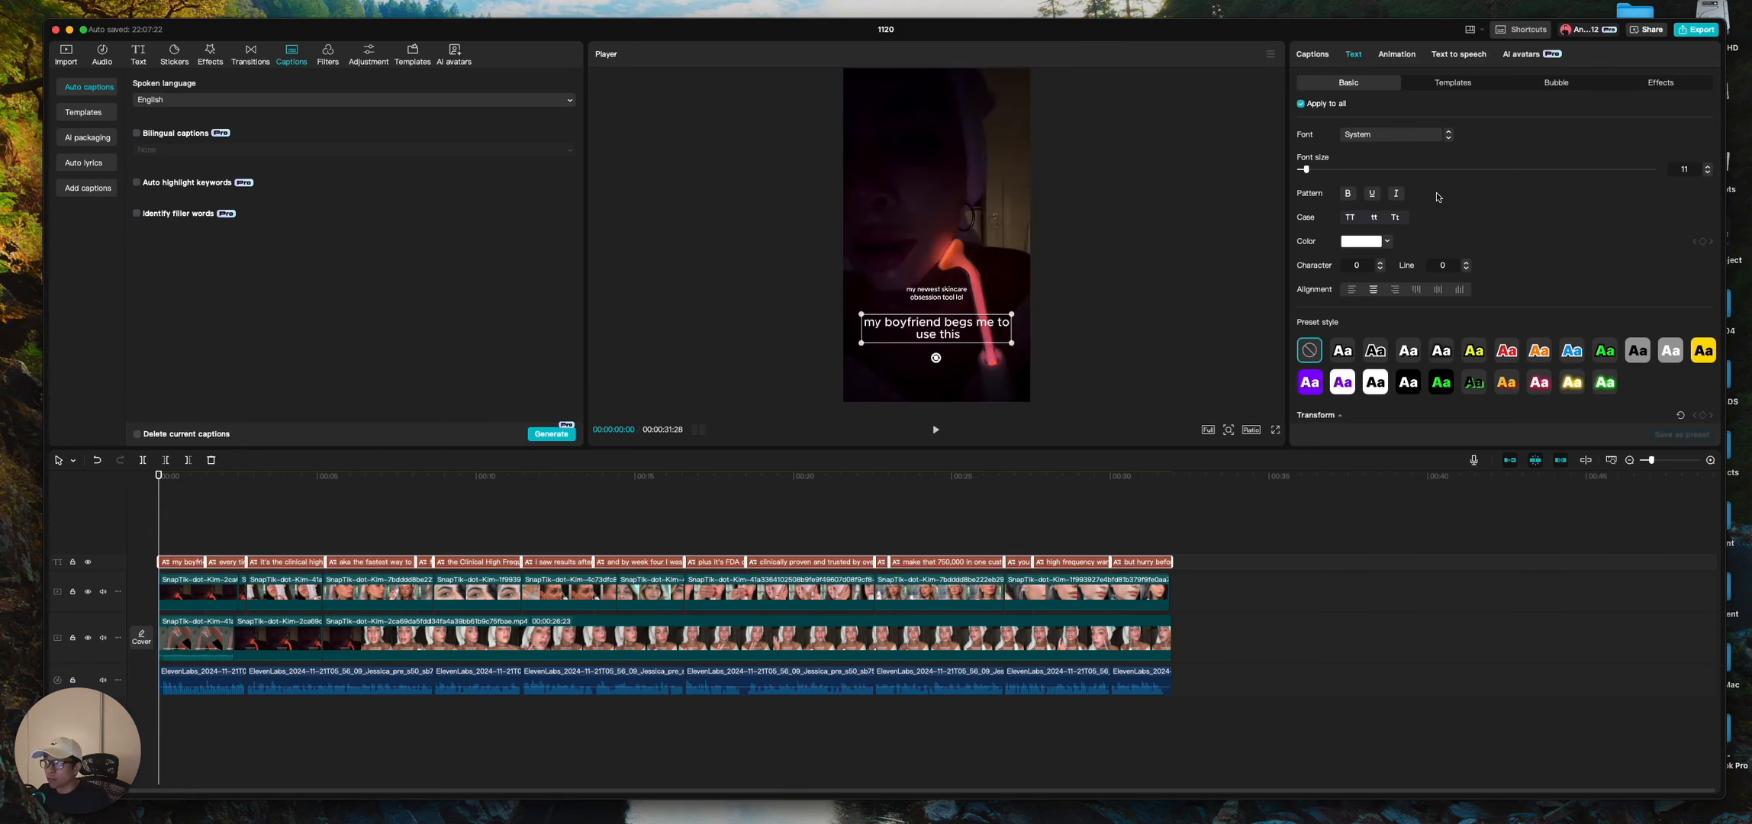
Apply the uppercase "TURN YOUR TEXT" template with green highlighted words to all captions and check the result up to about 10 seconds
click(1320, 57)
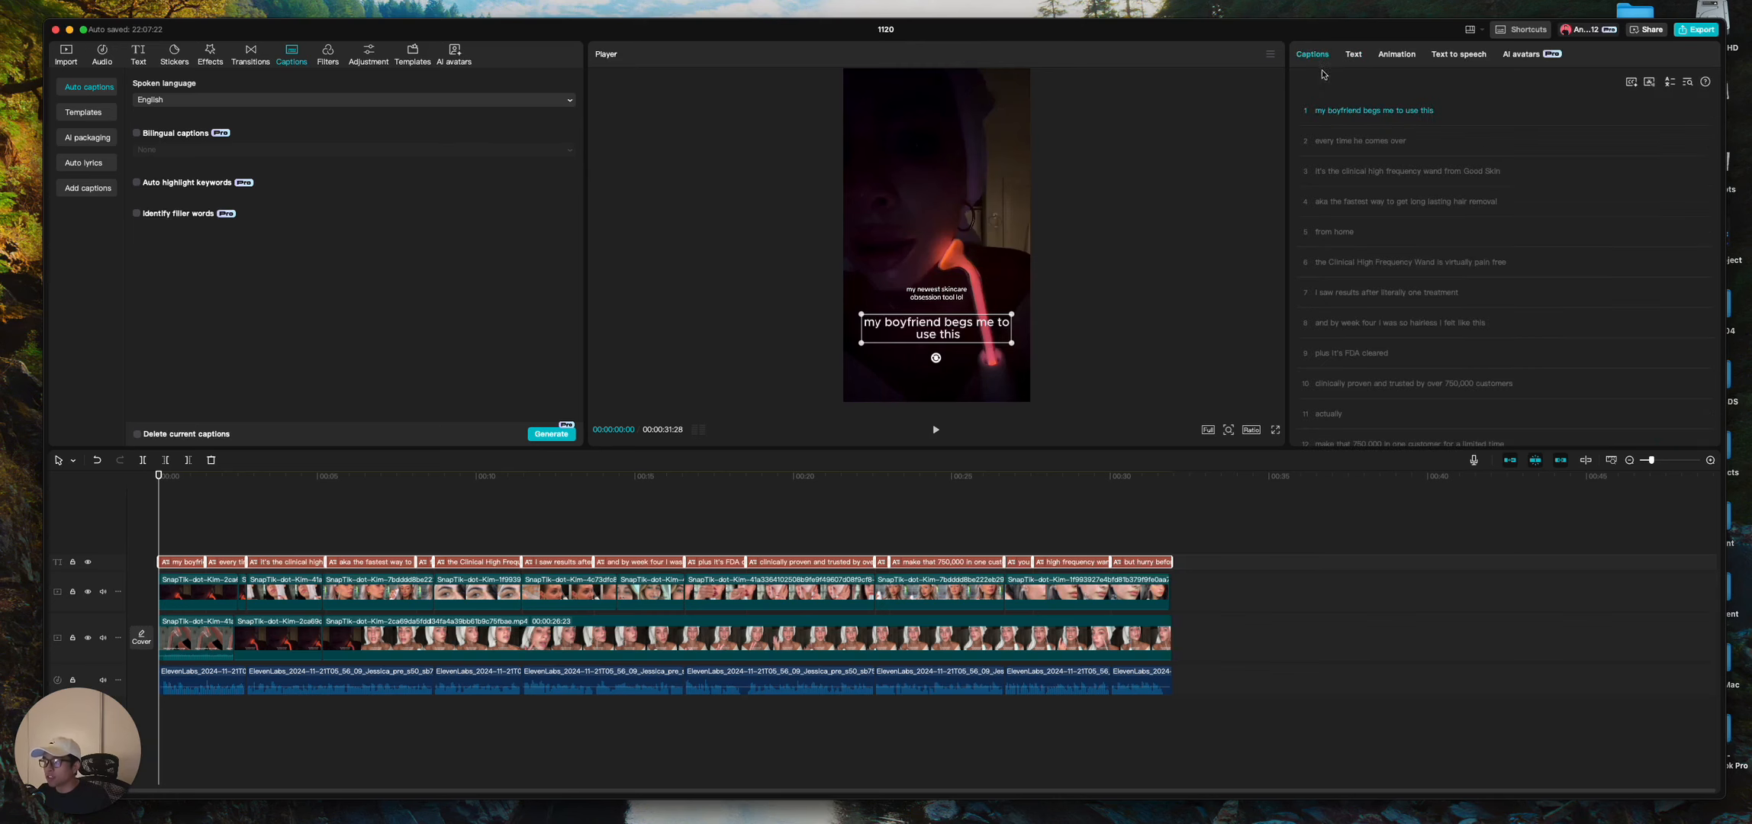
click(1353, 55)
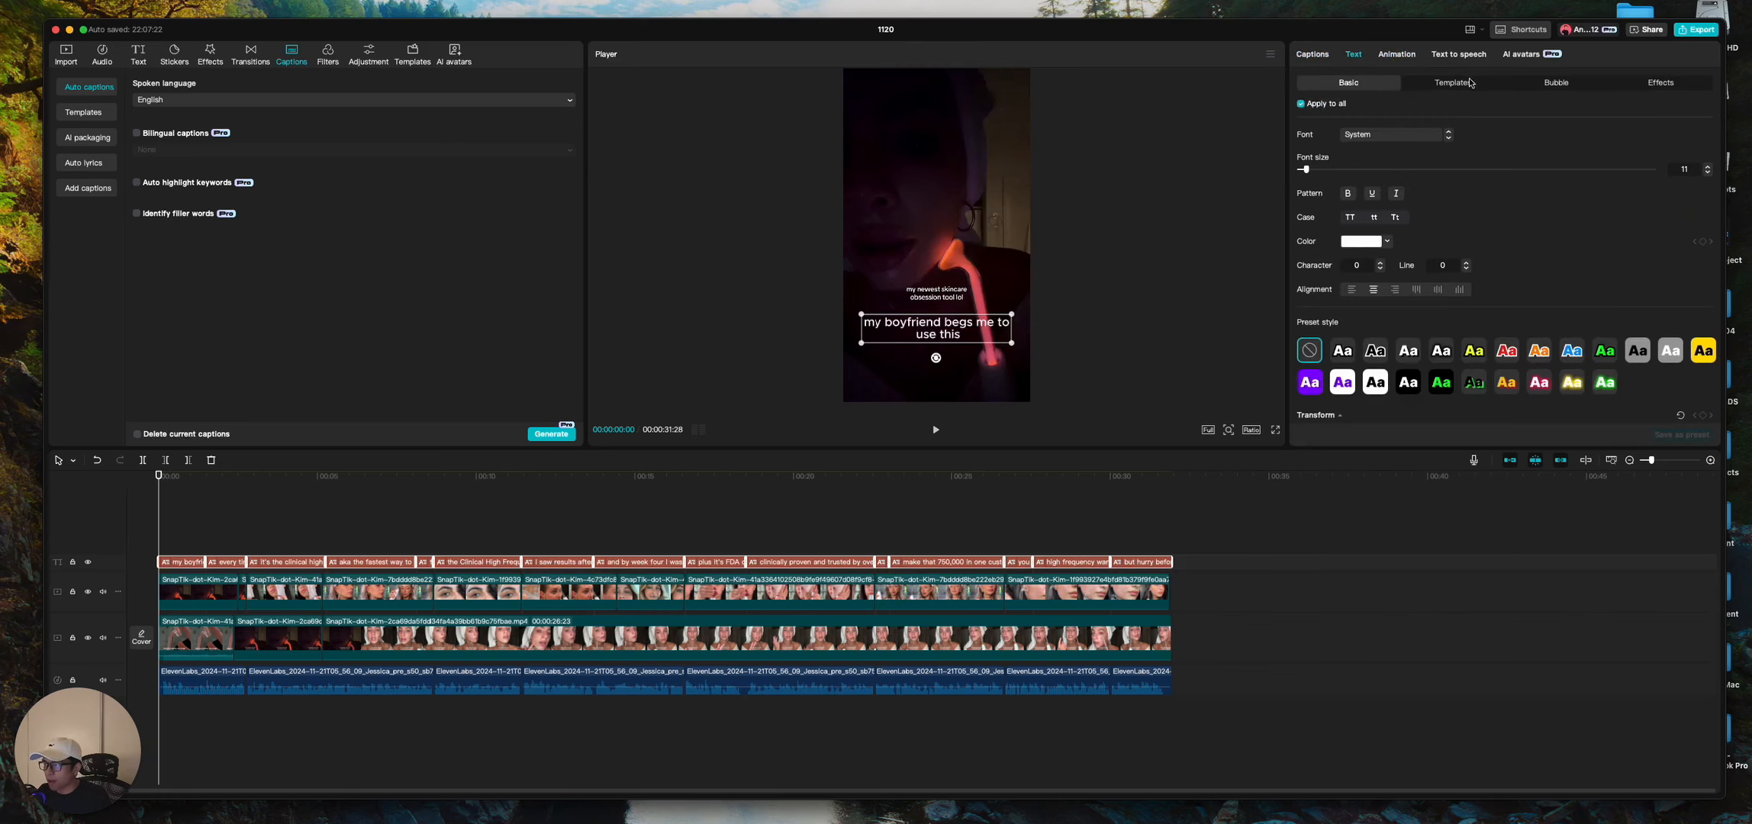
click(1442, 84)
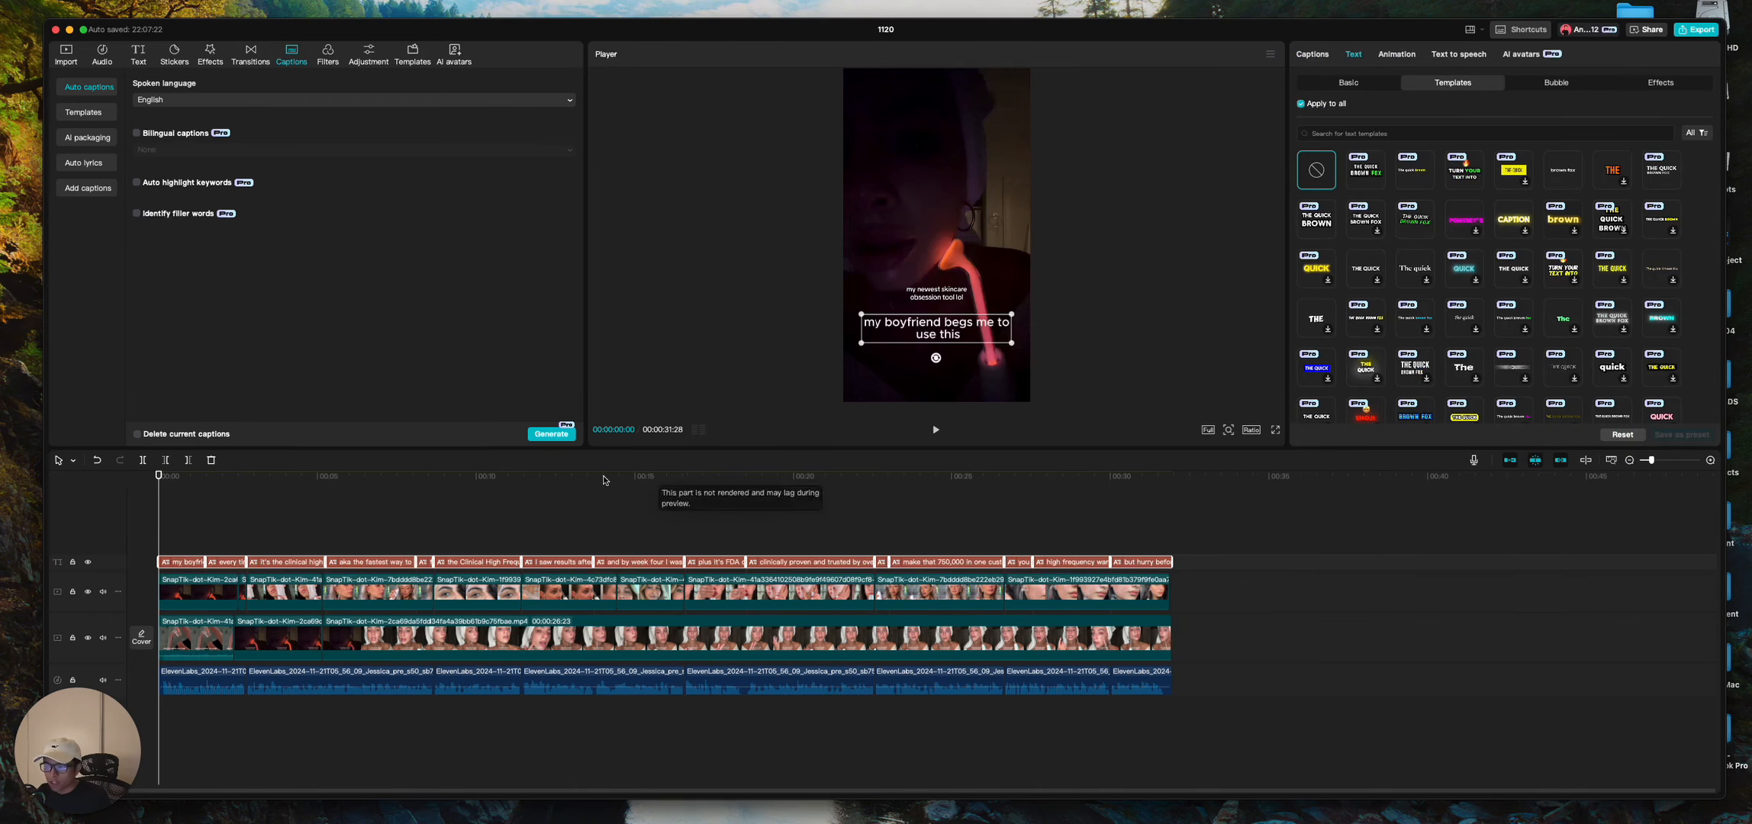
drag(305, 477, 238, 480)
click(1466, 183)
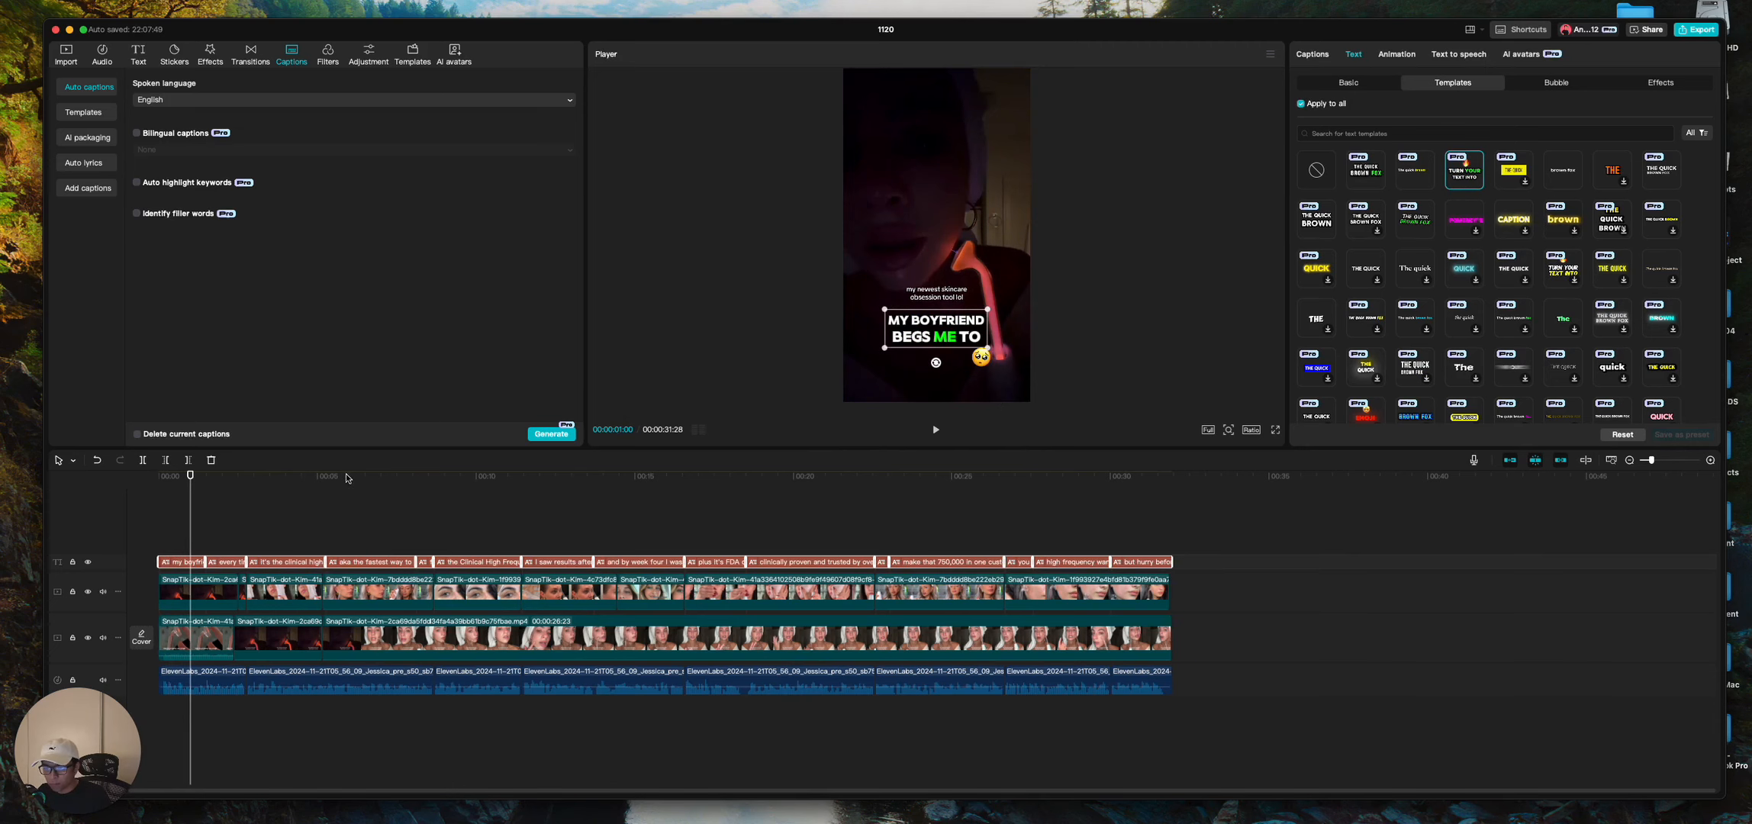
drag(347, 478, 471, 478)
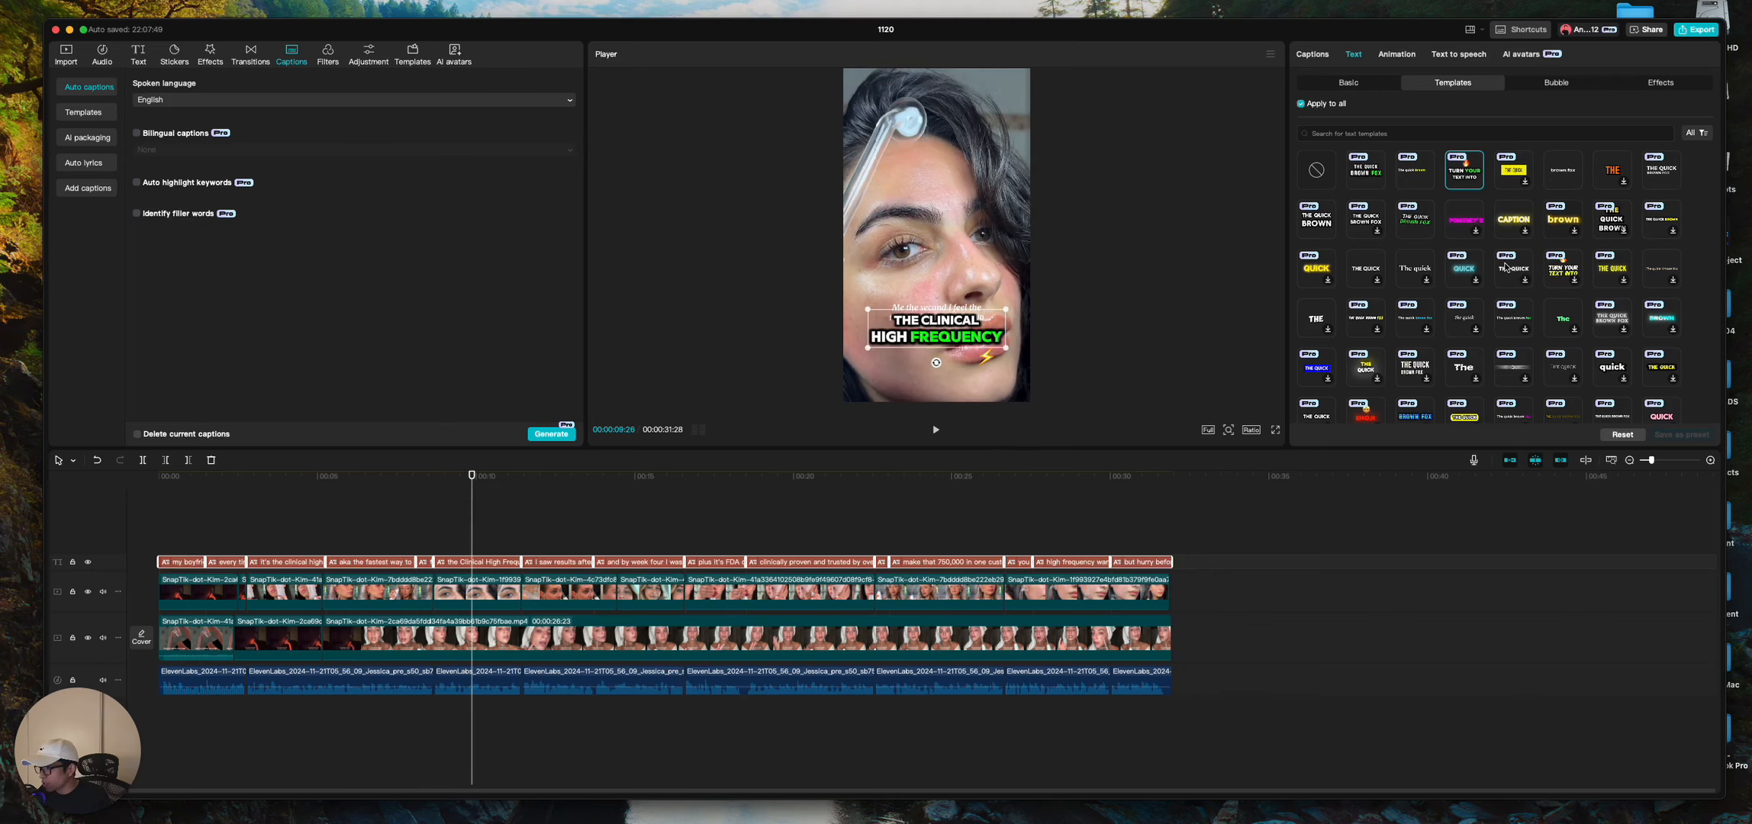
scroll(1386, 295, down, 1)
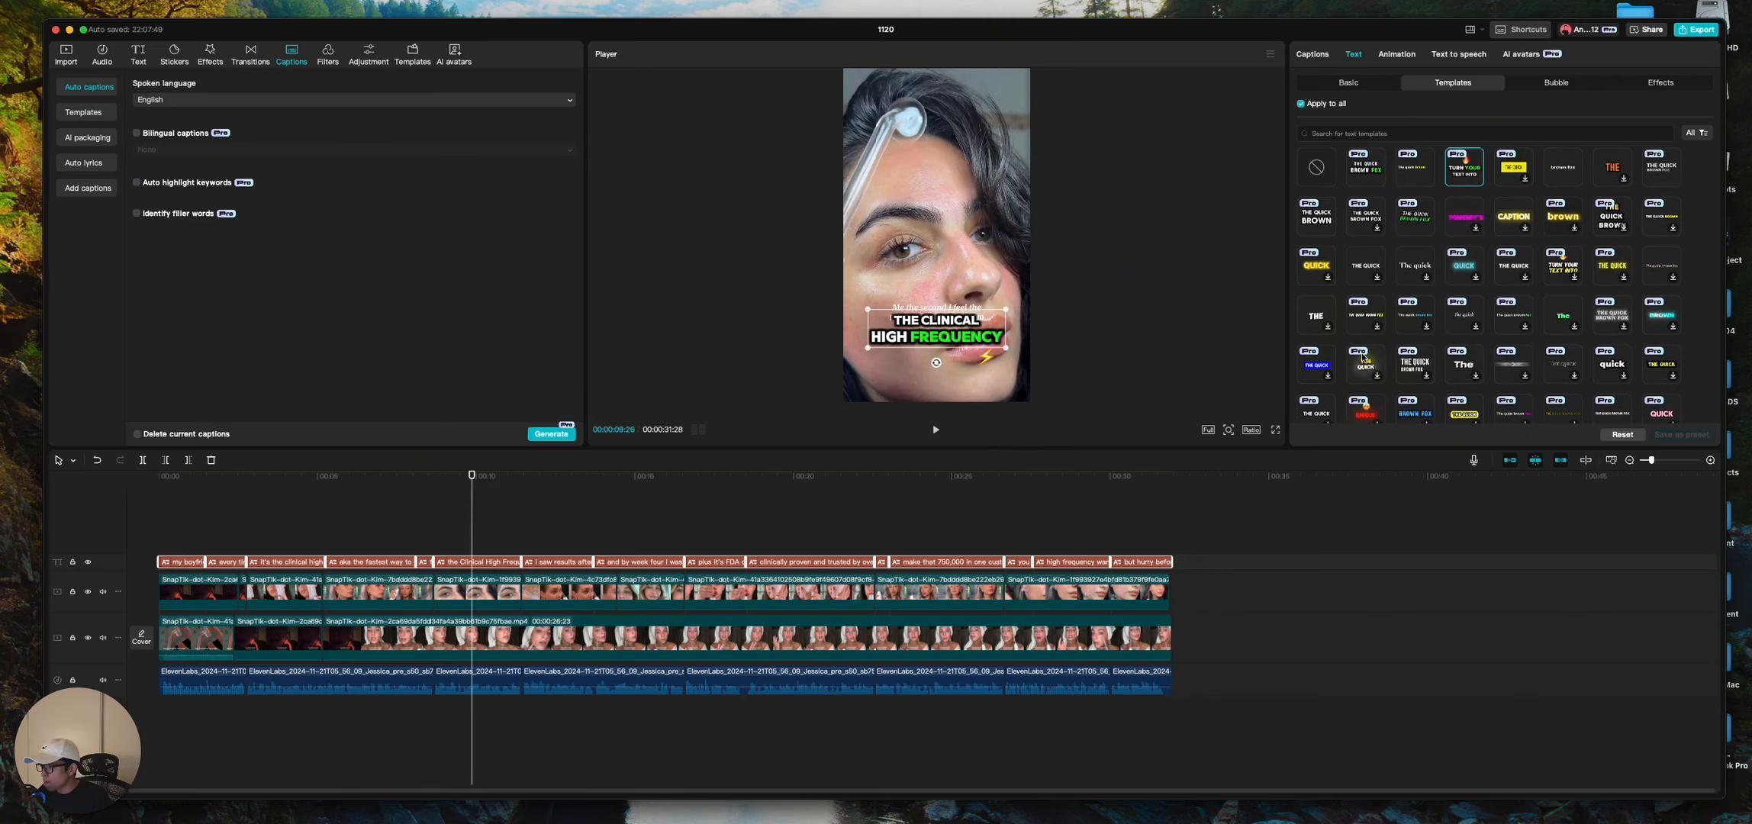
scroll(1411, 370, down, 2)
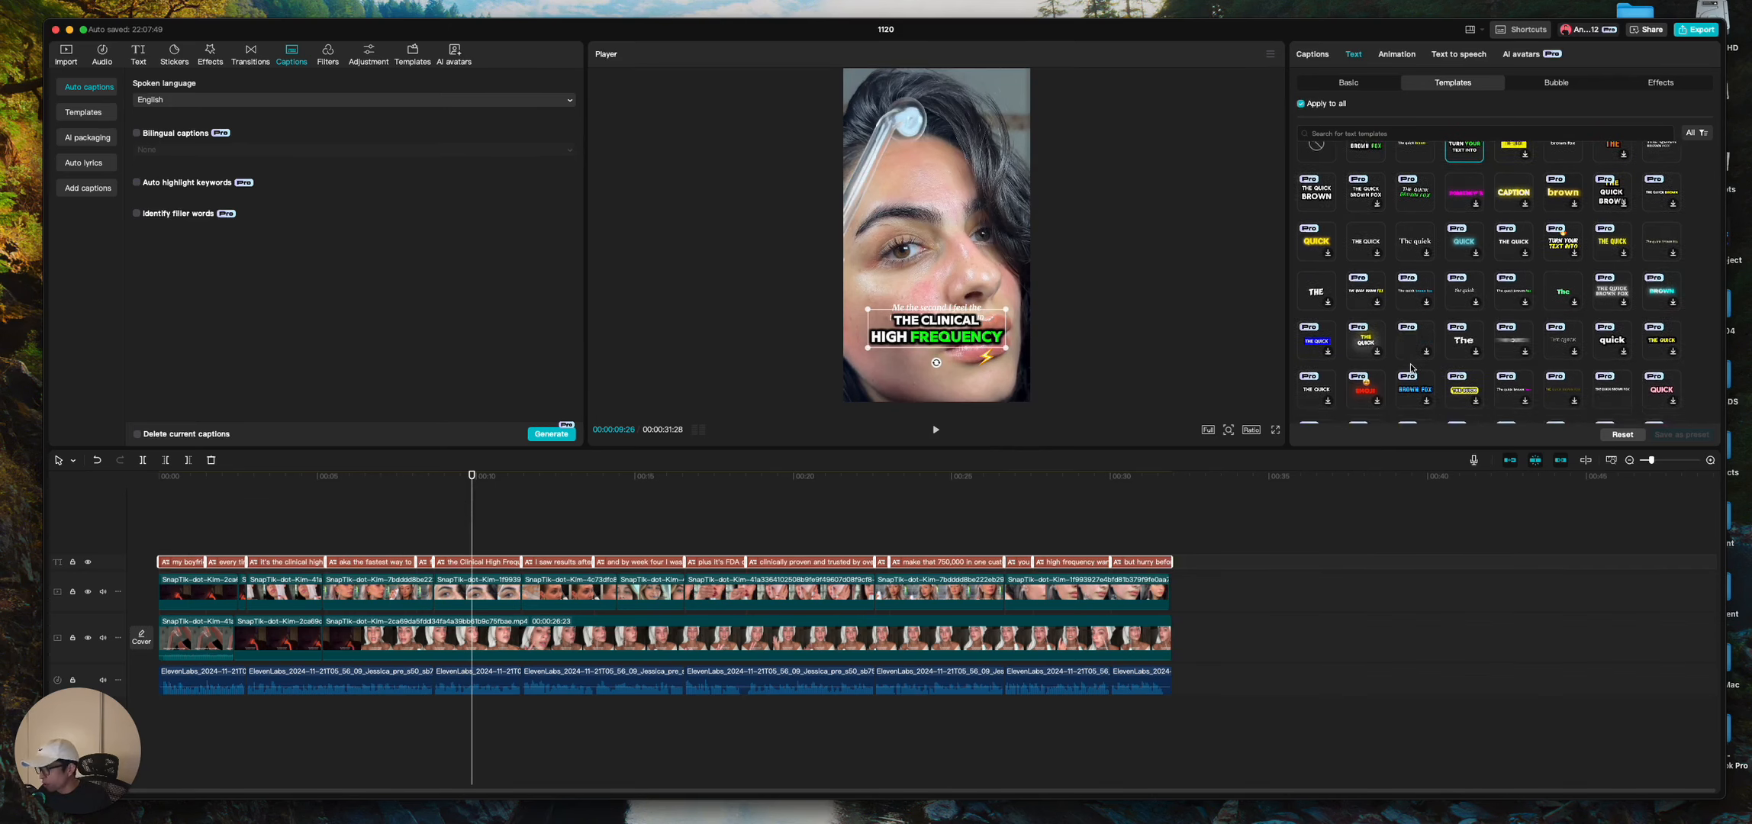
Return to the start of the ad and move the captions slightly up toward the clip's built-in text
click(159, 476)
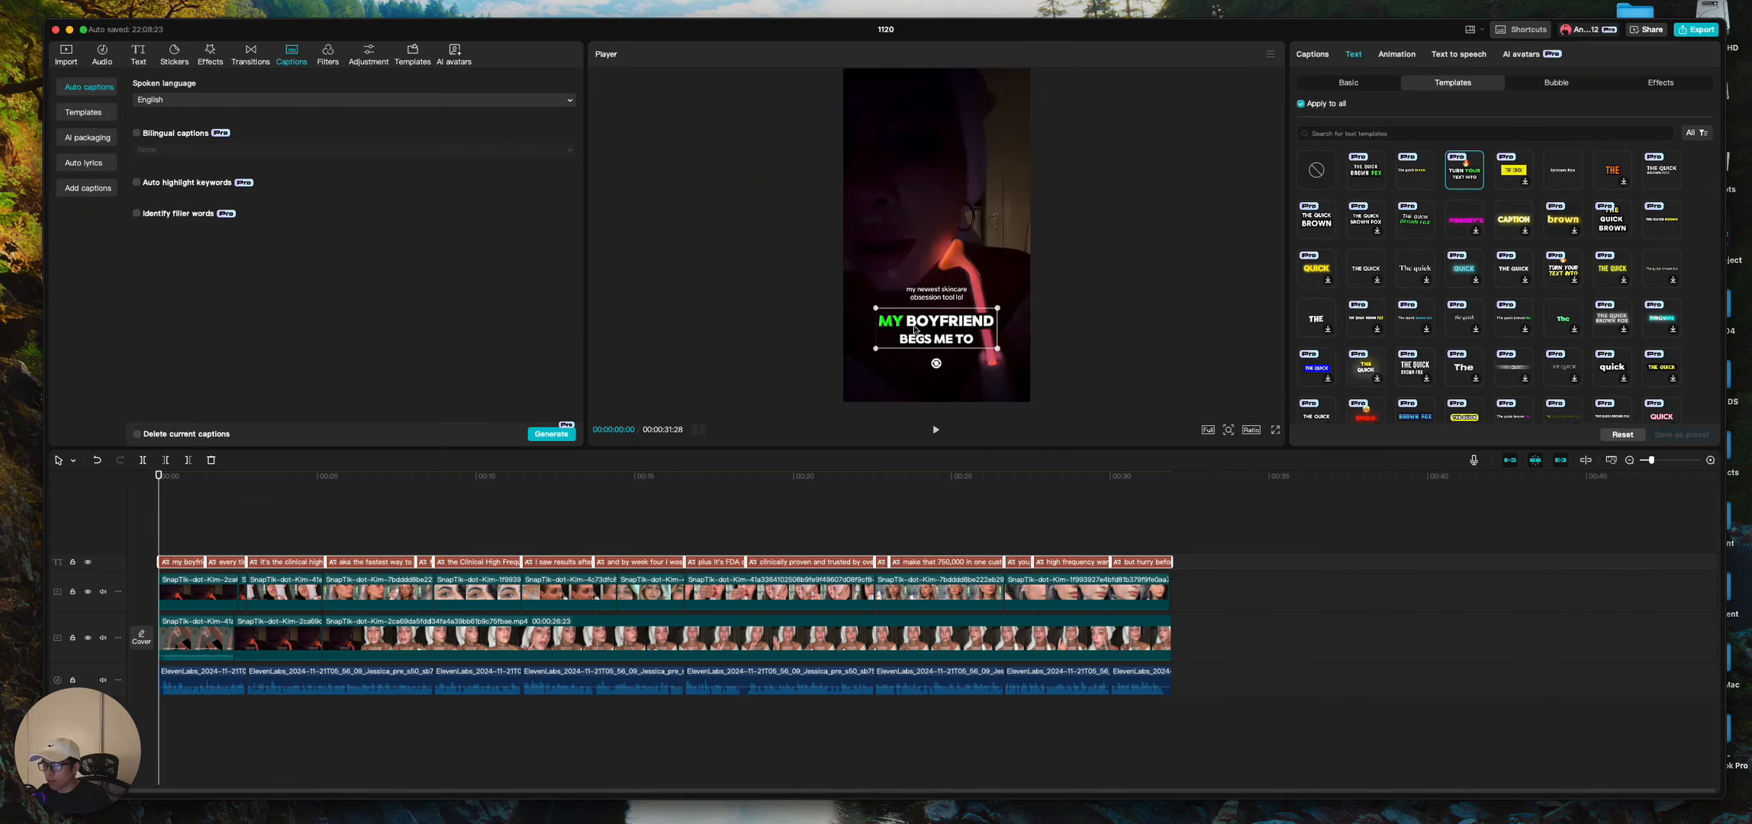
drag(932, 332, 931, 326)
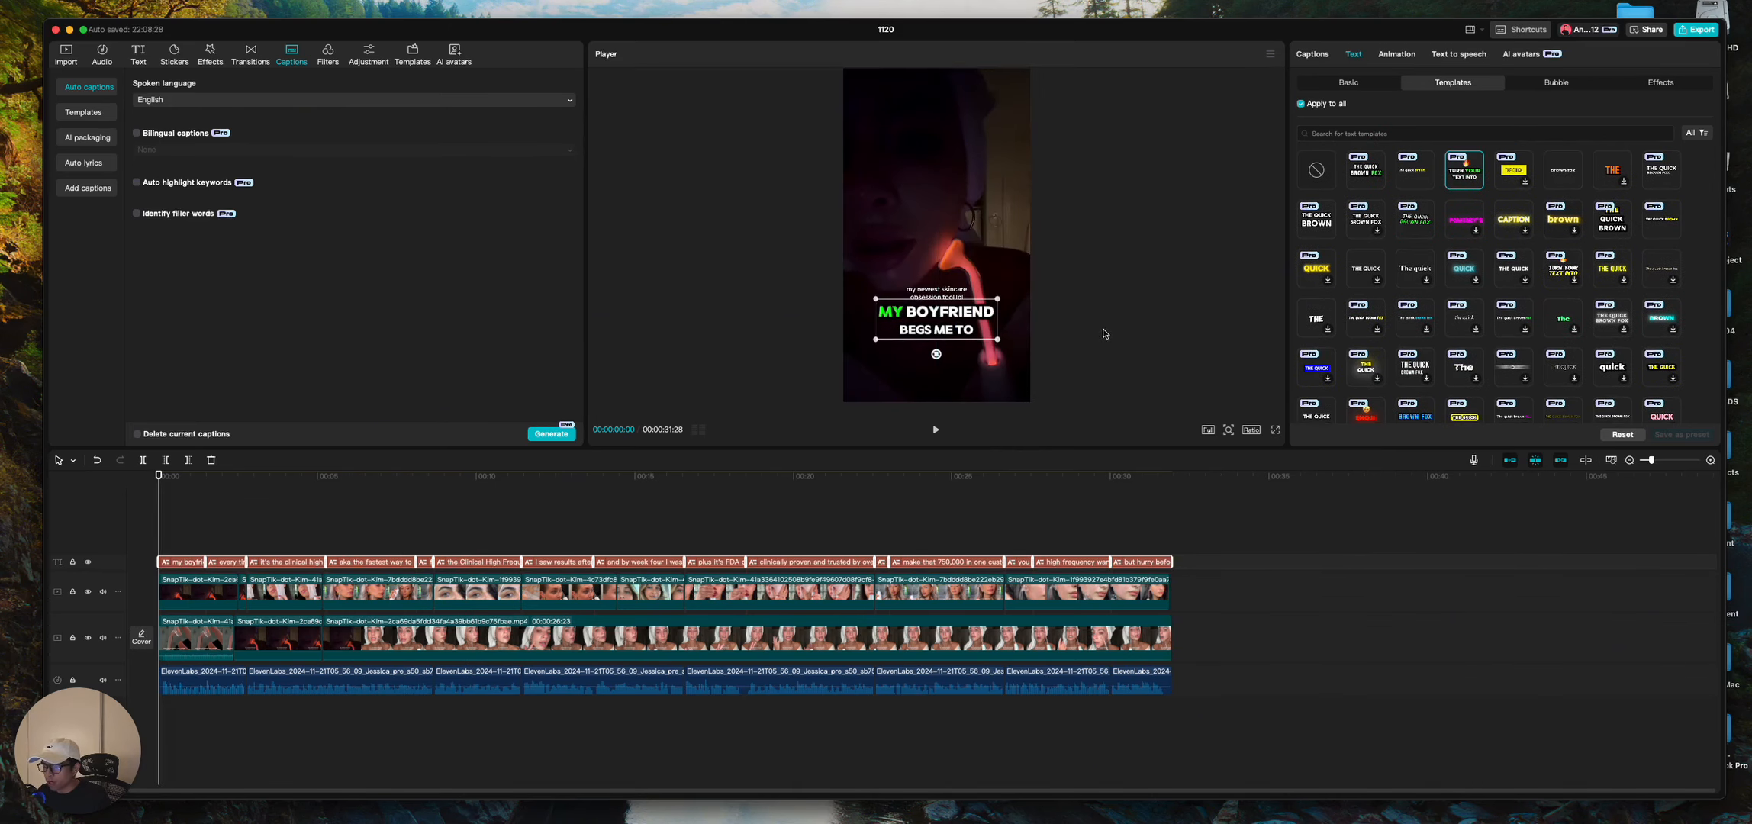
click(1104, 334)
Play the captioned ad full screen from the start to about four seconds, and return to the editor
click(1276, 431)
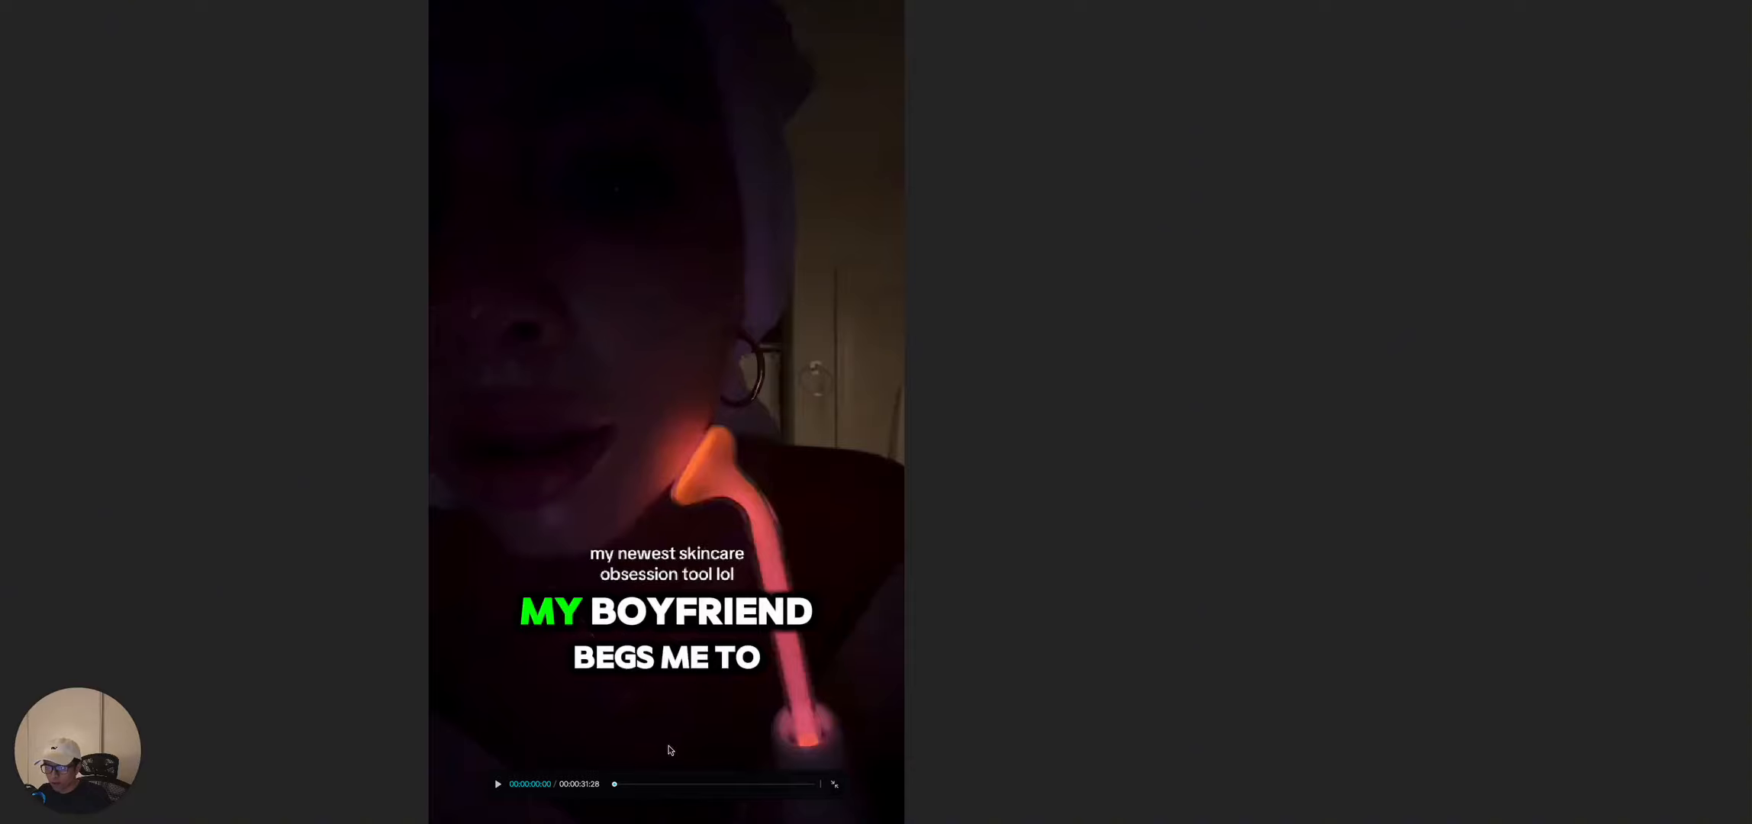
key(space)
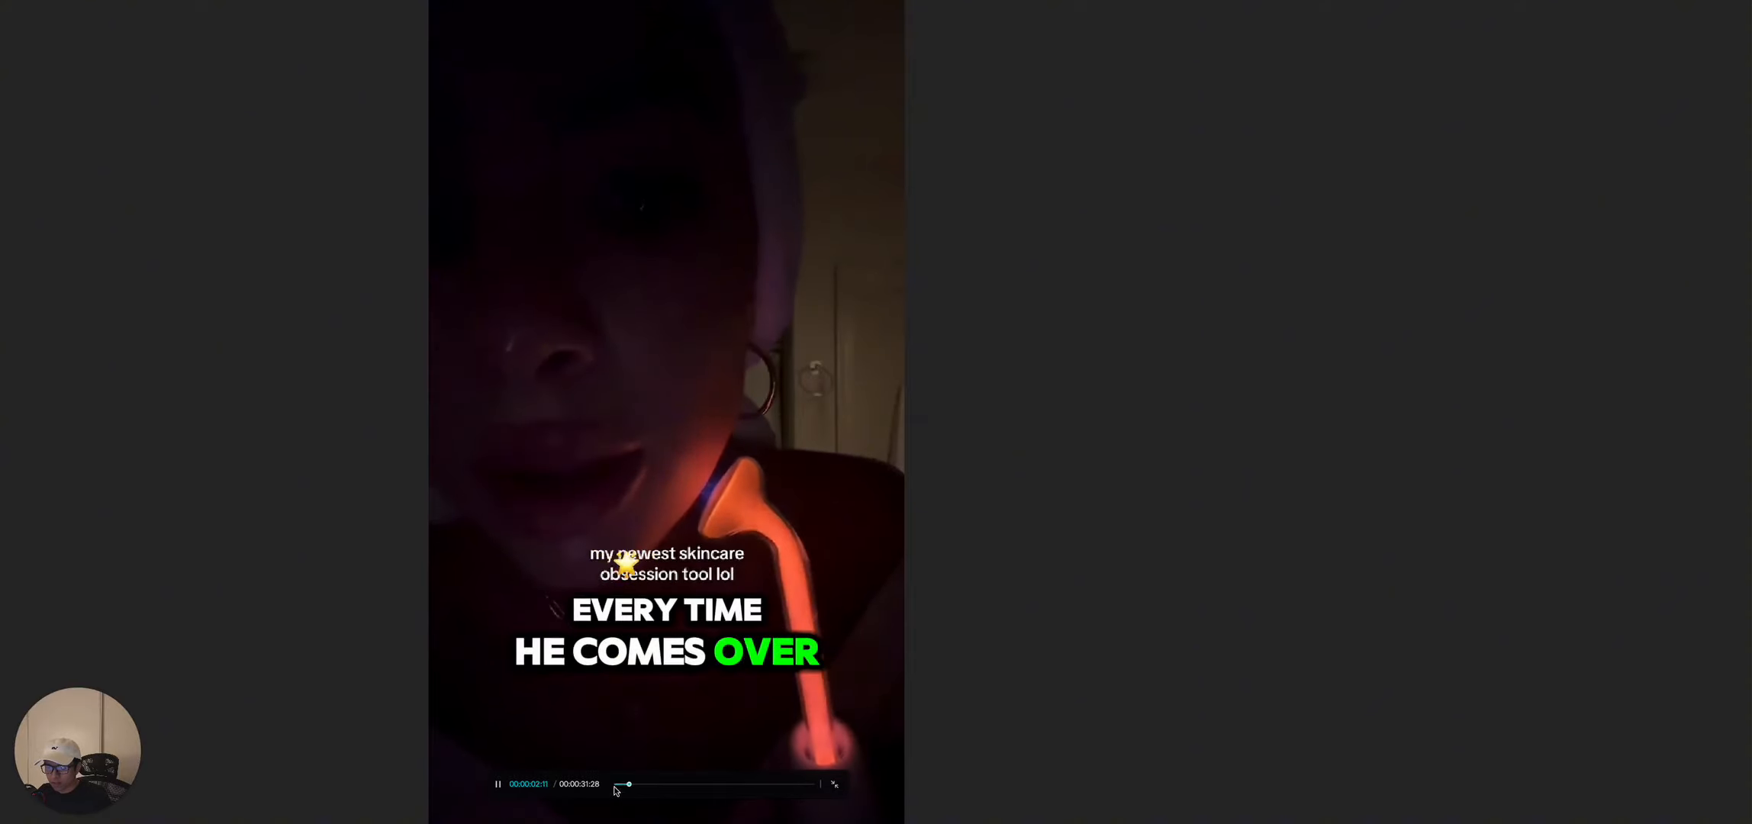
key(Escape)
key(space)
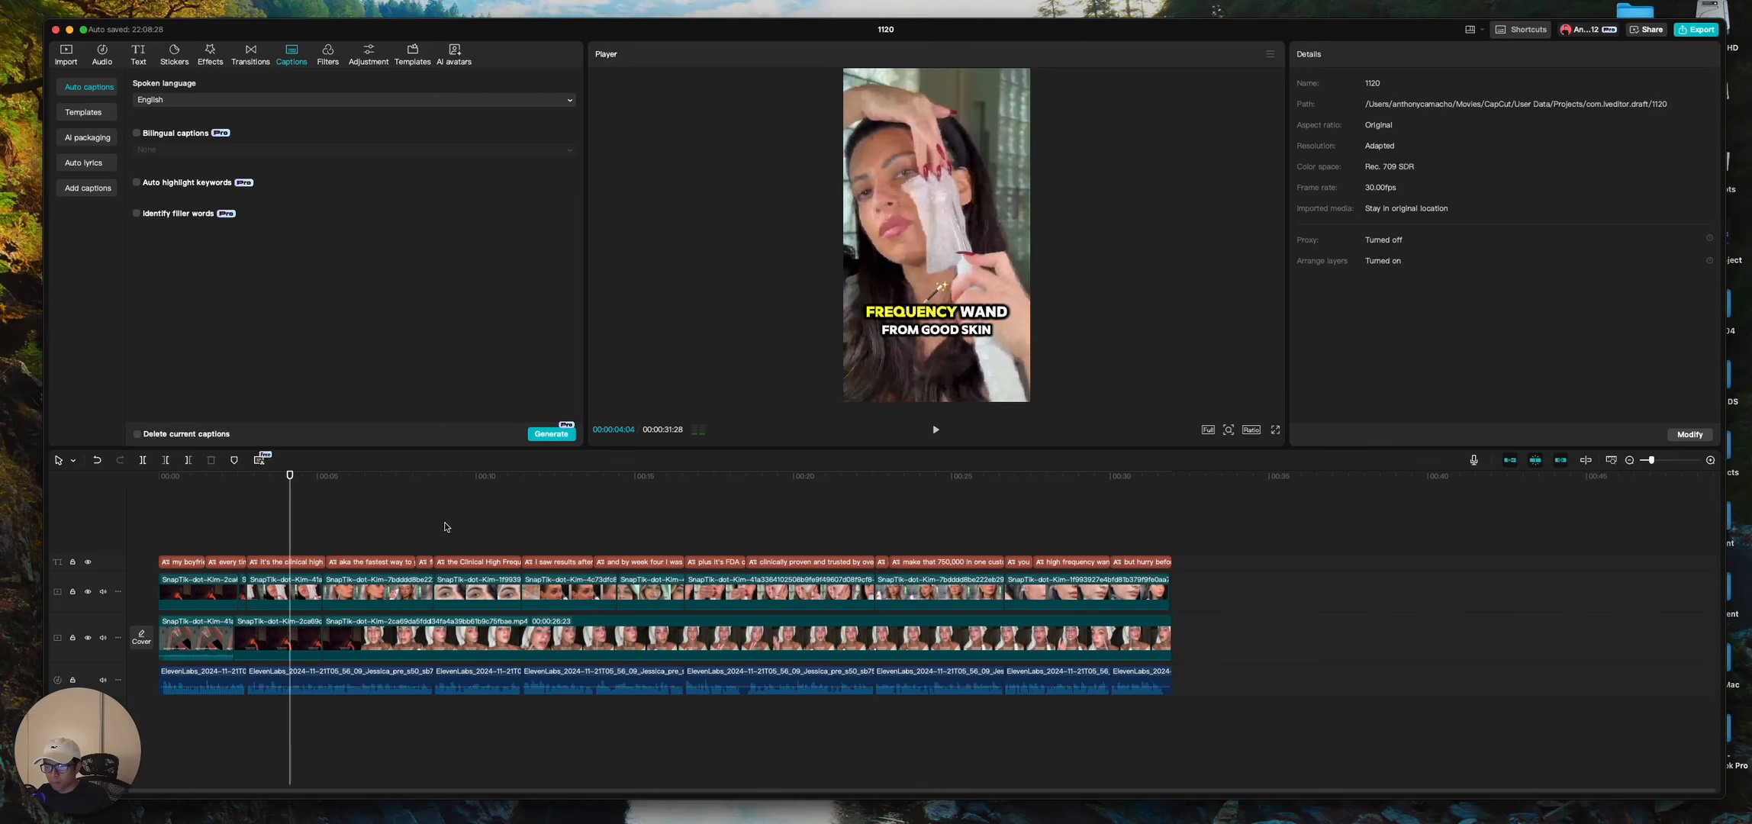
At about 00:00:27:06, enlarge the captions slightly and raise them over the clip's built-in text
drag(344, 482, 1021, 534)
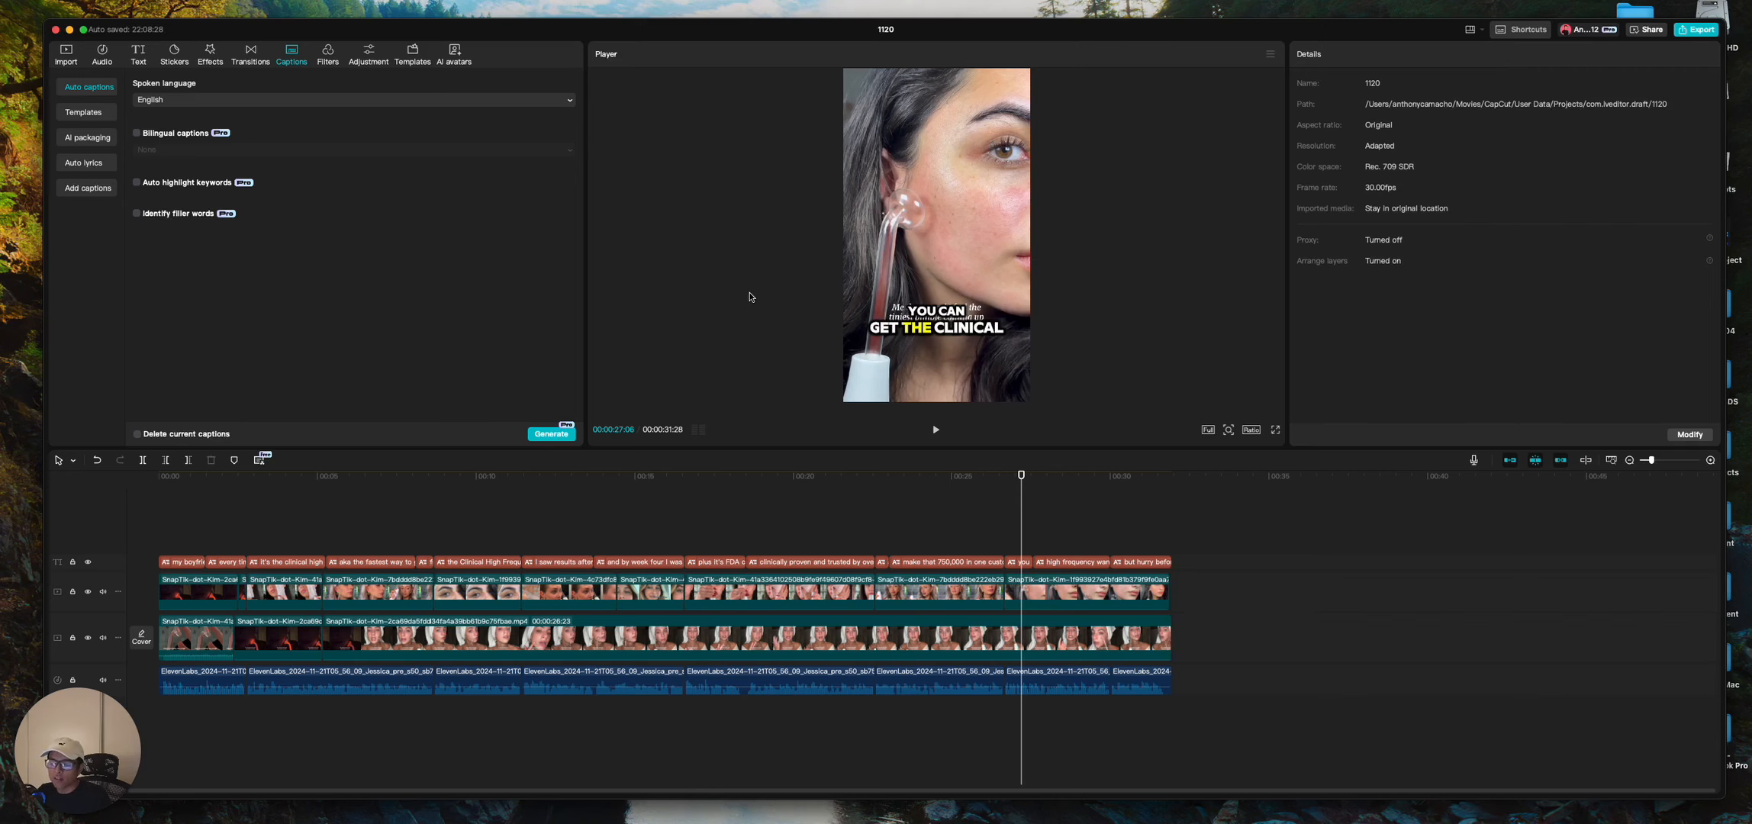
click(952, 323)
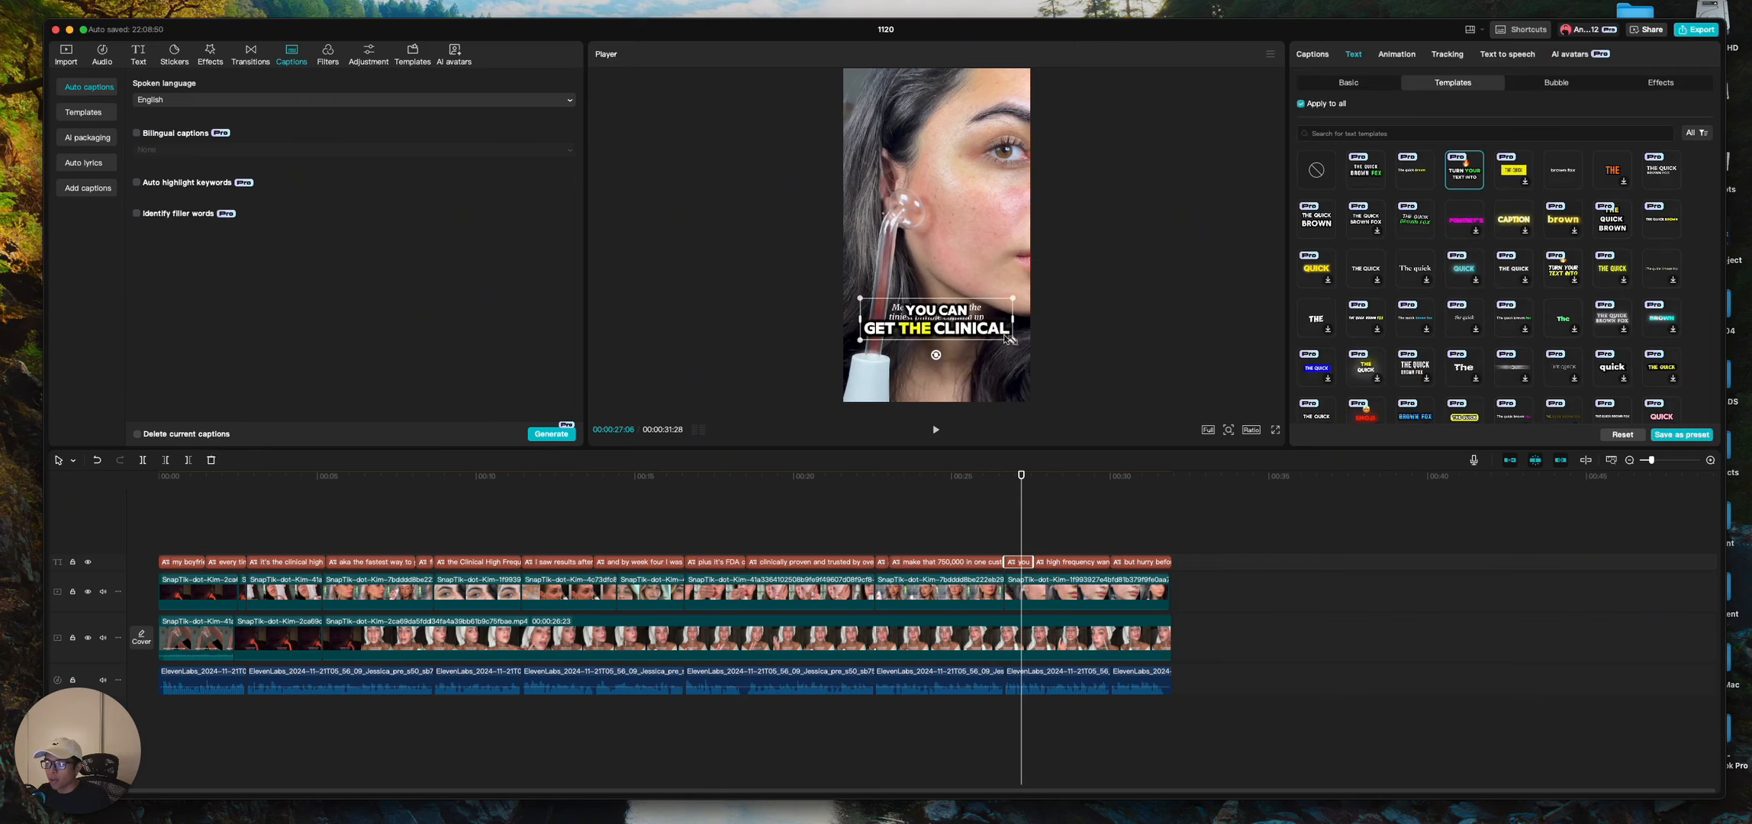
click(789, 353)
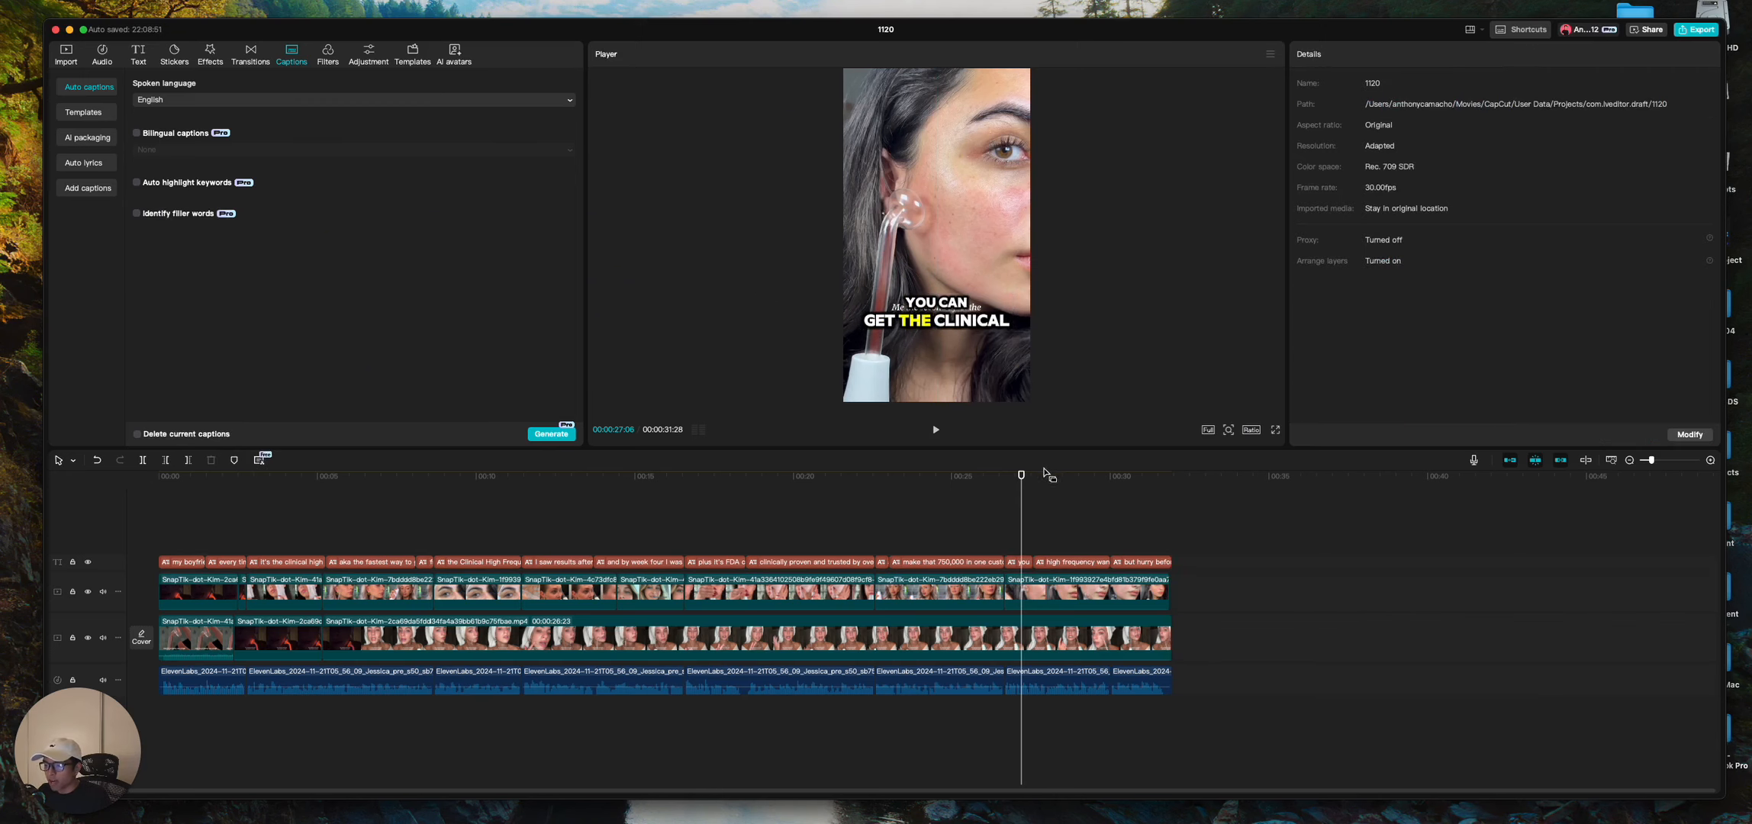
At the start of the ad, raise the captions until they fully cover the clip's built-in skincare text
drag(1021, 476, 160, 463)
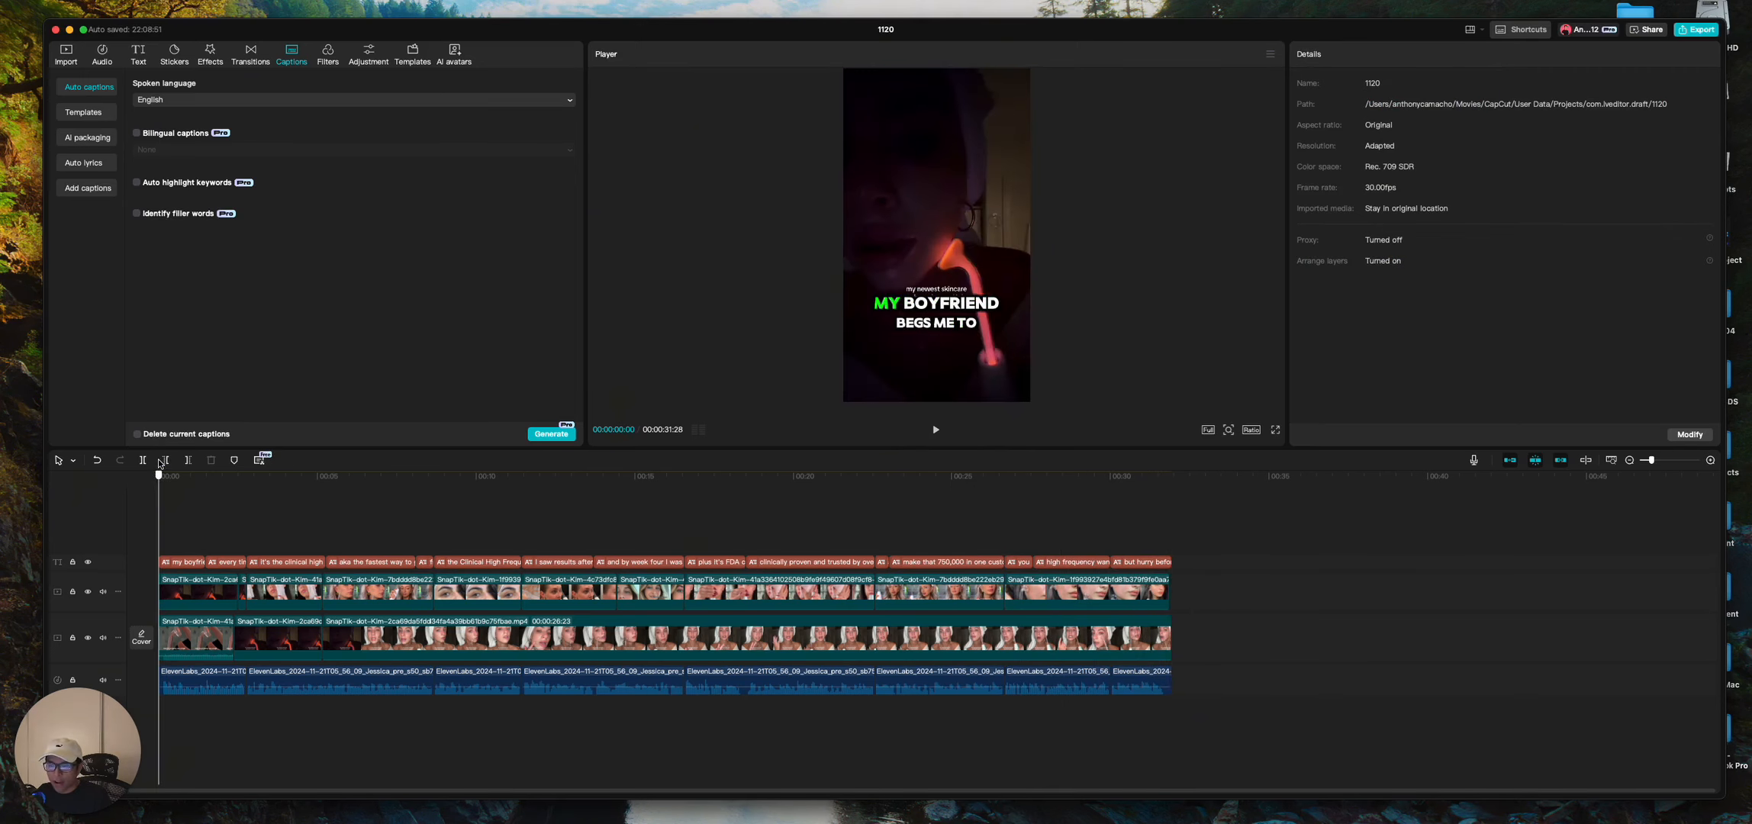
click(976, 308)
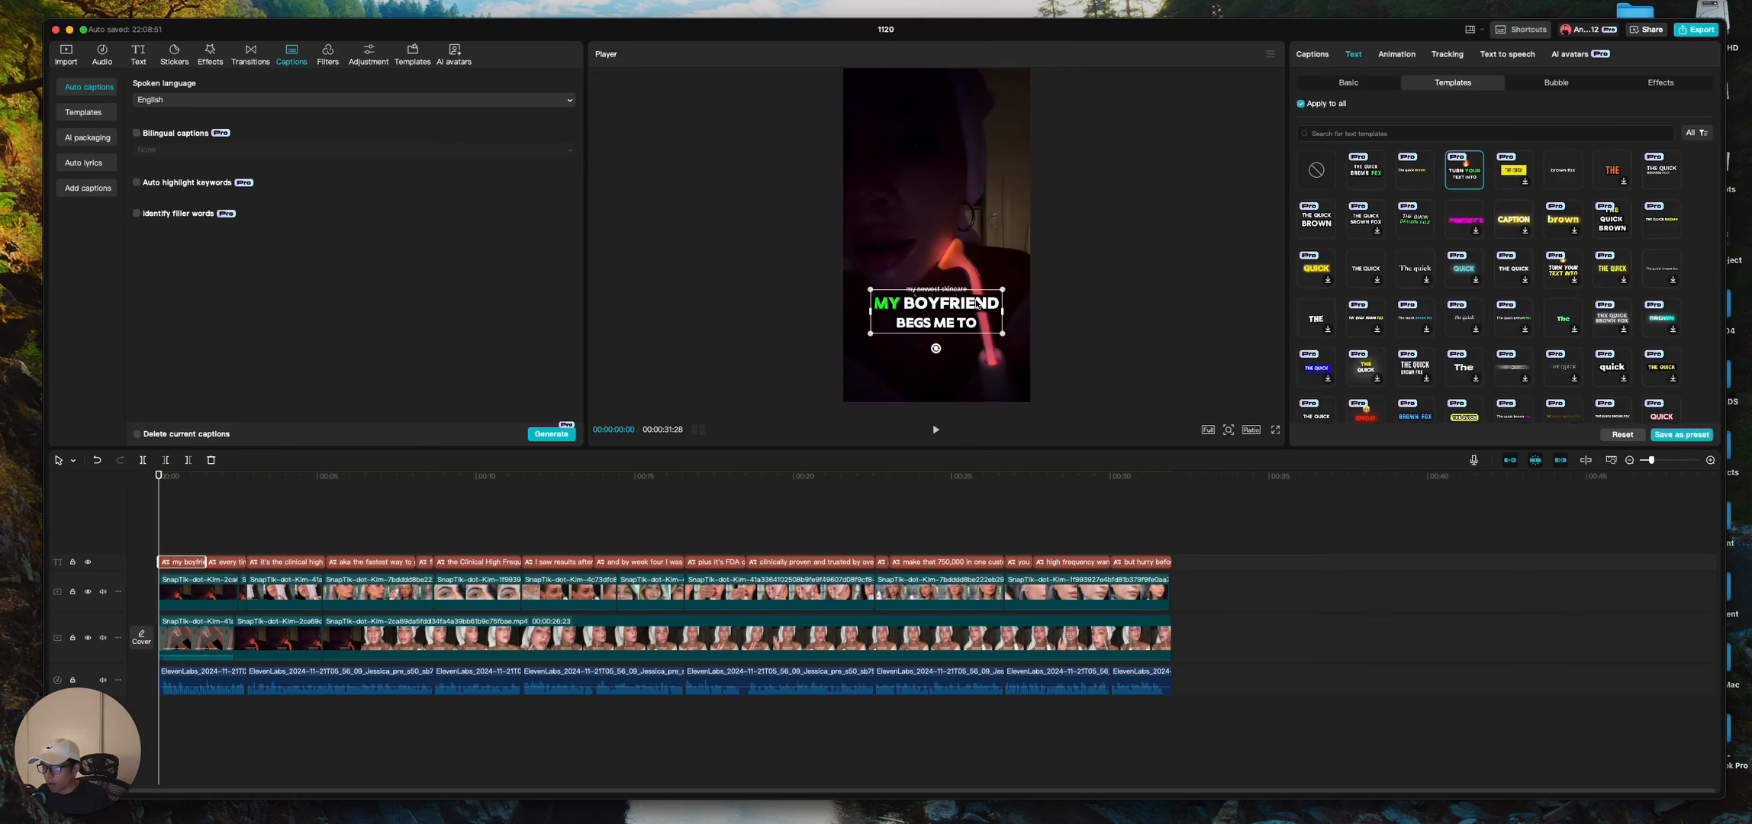
drag(977, 305, 977, 296)
click(1079, 308)
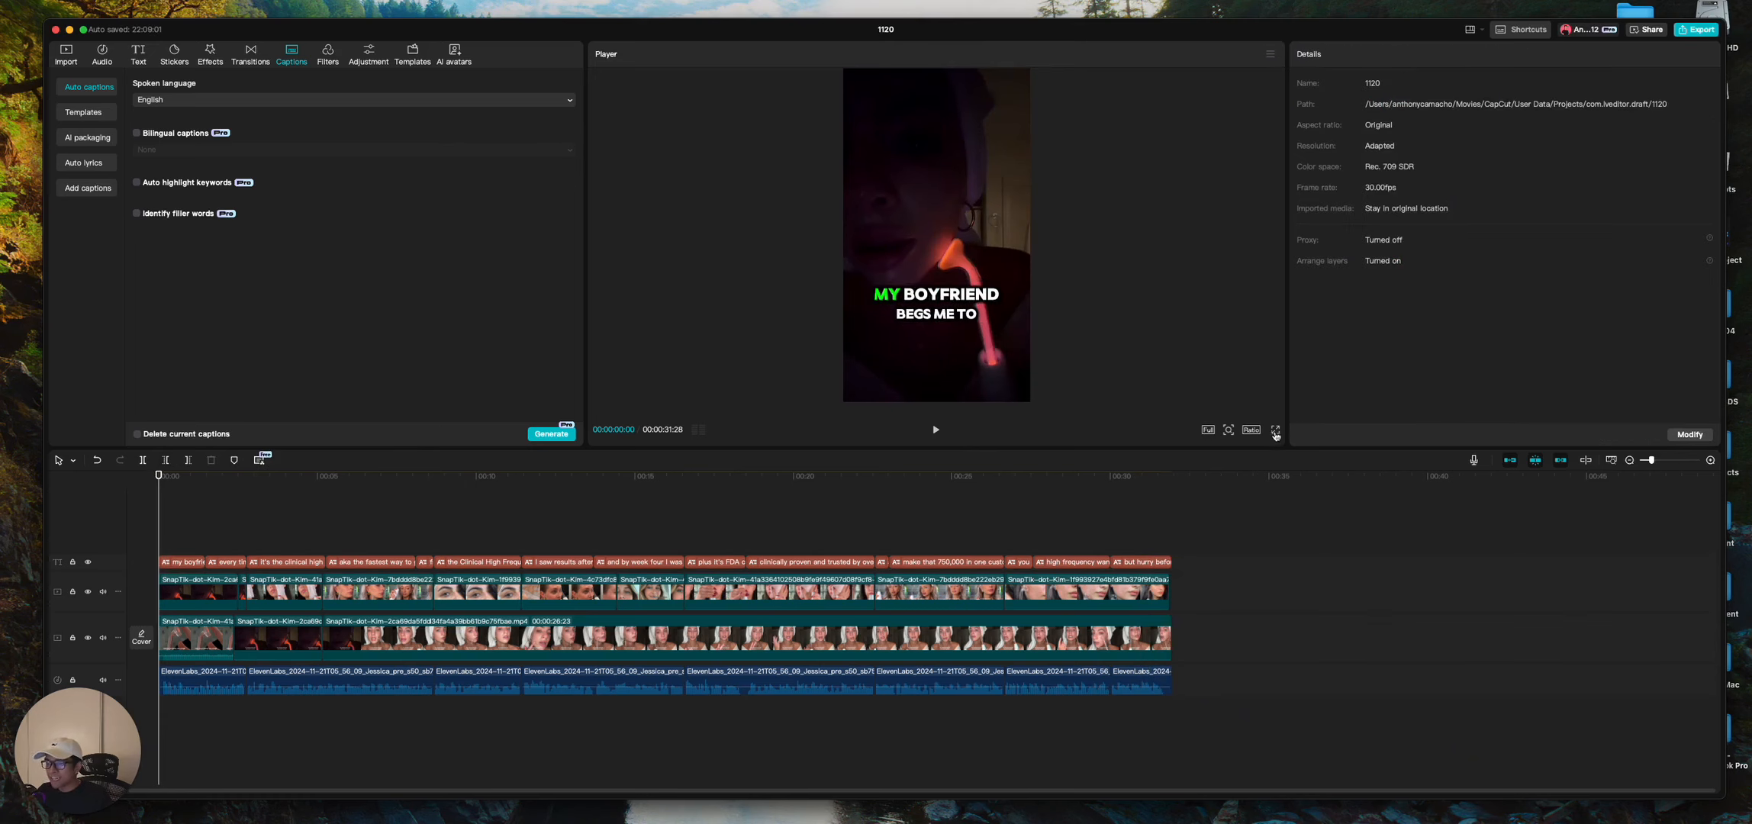
Open the full-screen preview at the start of the ad
click(1274, 431)
key(Escape)
click(1275, 432)
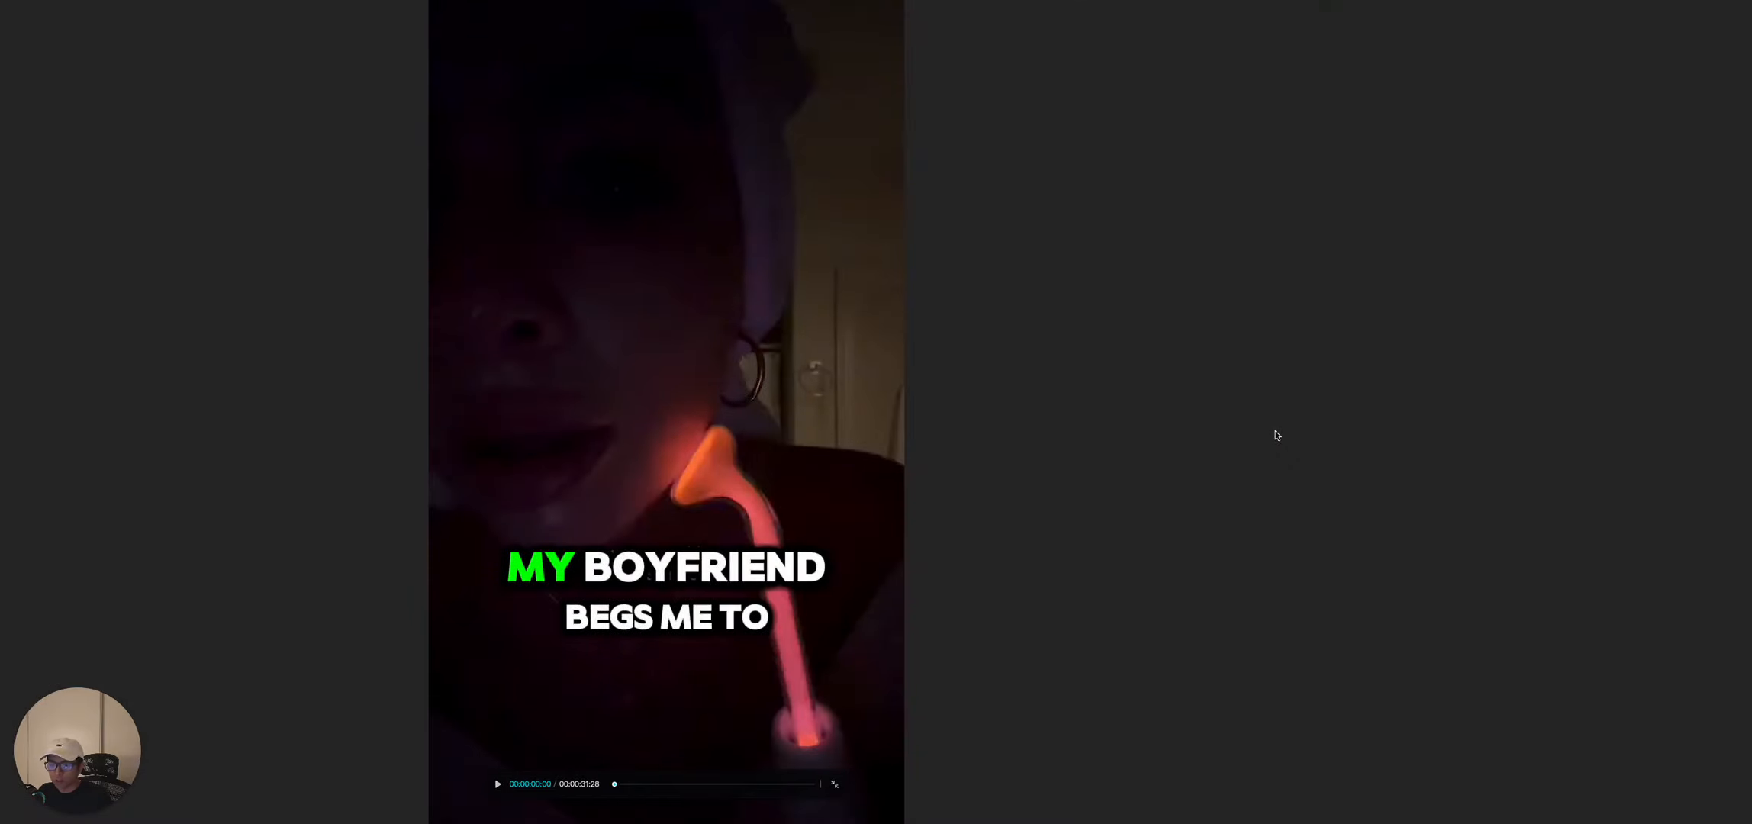